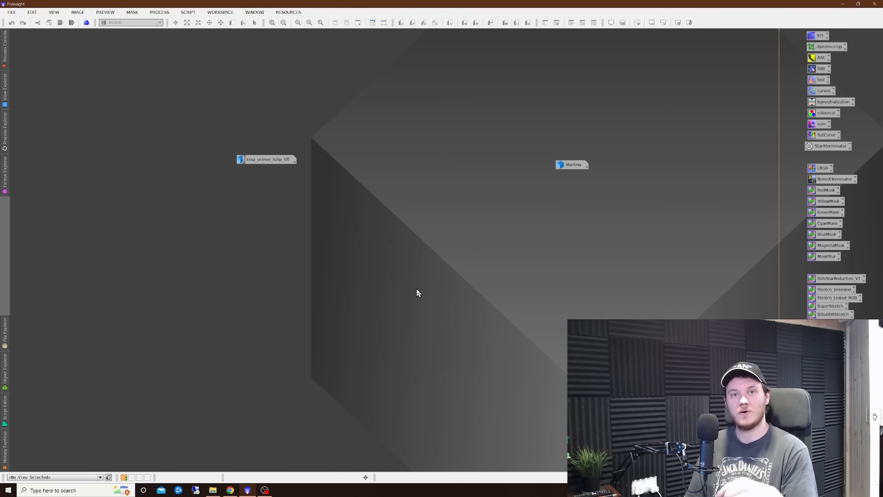
- Load the BillsStarReductionMethods_V2 process icons from the PI backup folder into the workspace and move them beneath the existing process icons
click(212, 490)
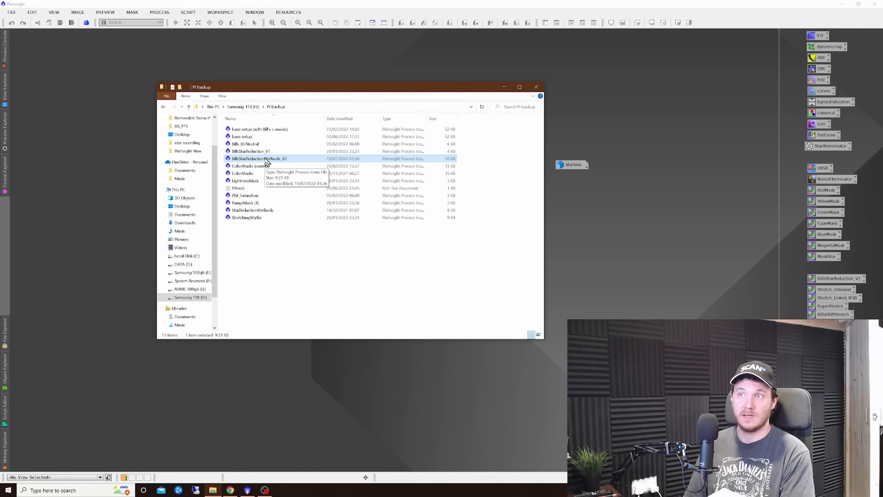
drag(266, 161, 92, 102)
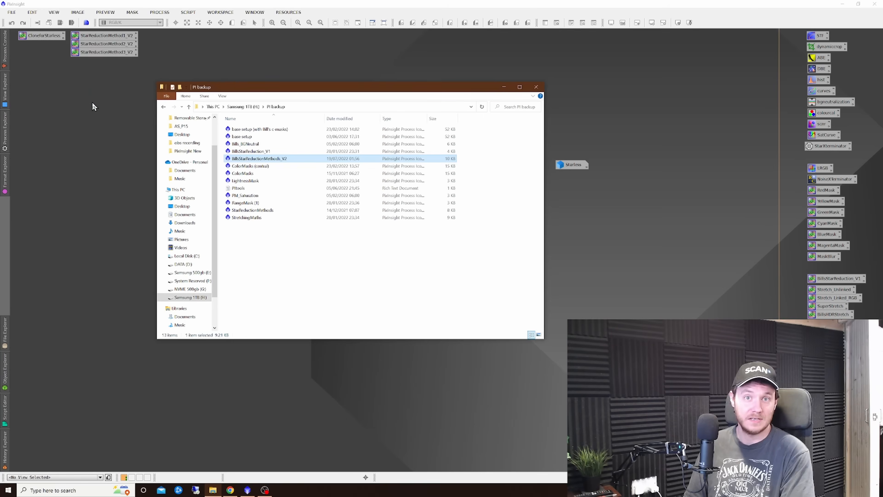
click(504, 87)
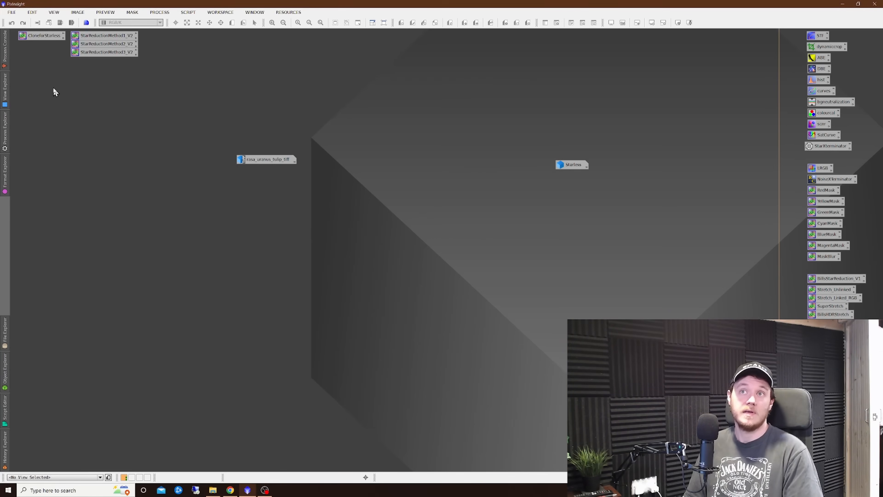
drag(25, 84, 849, 382)
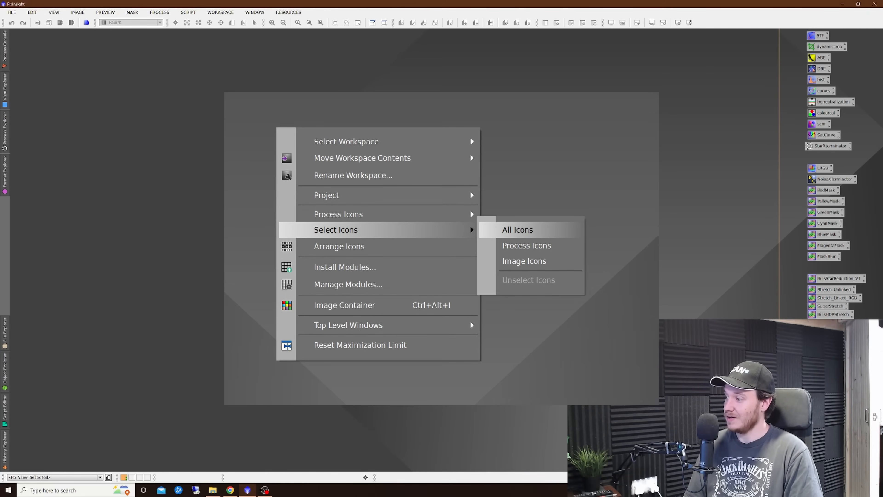
- Select all icons in the workspace and bring up the Save Process Icons dialog
click(518, 230)
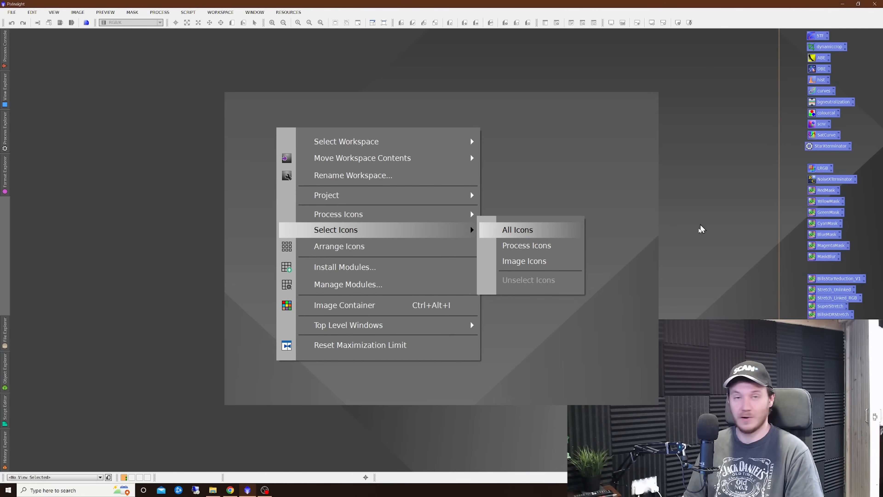
right_click(665, 275)
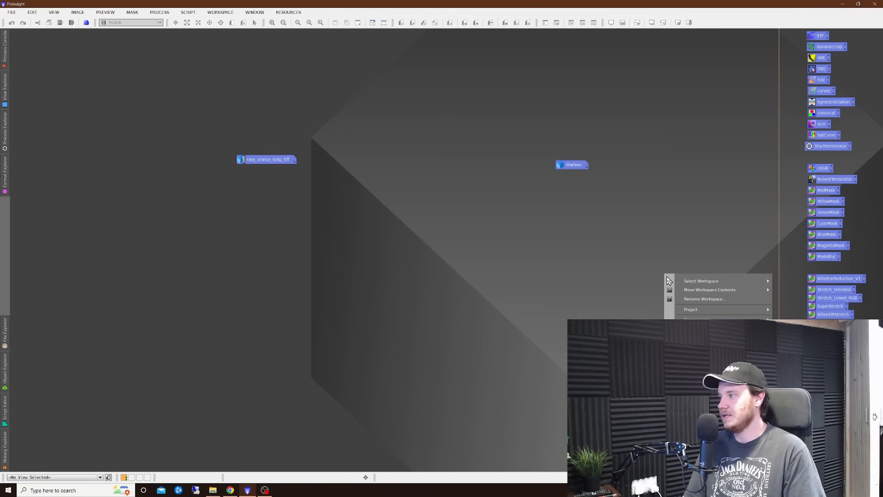
mouse_move(697, 319)
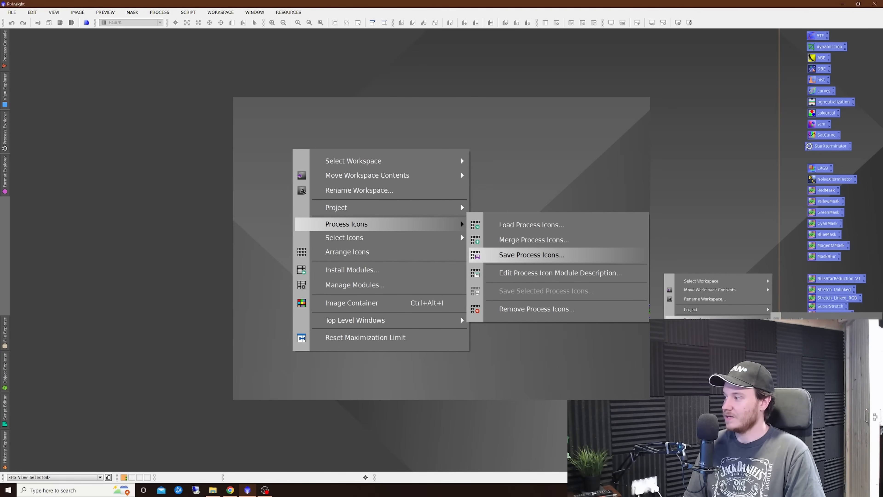
click(803, 338)
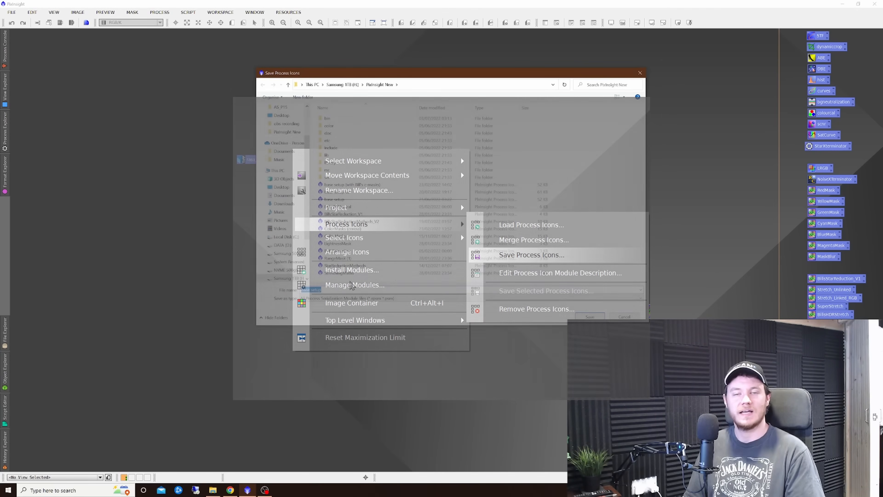
click(640, 73)
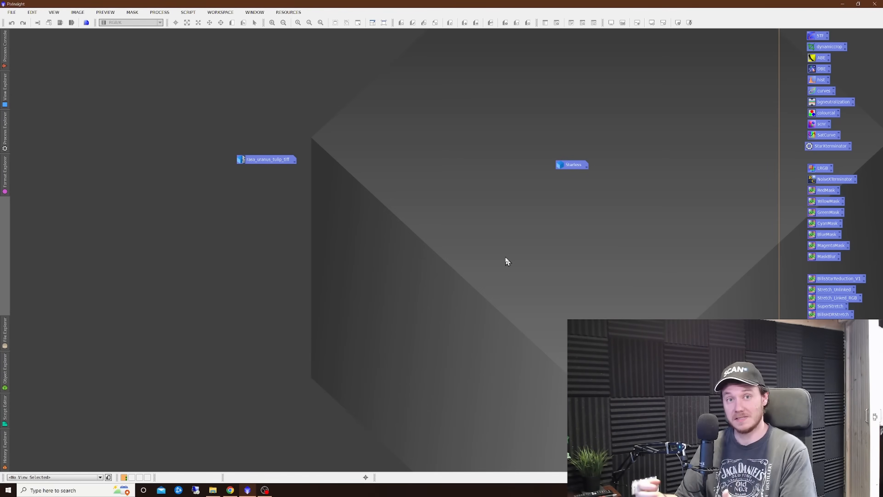
click(509, 256)
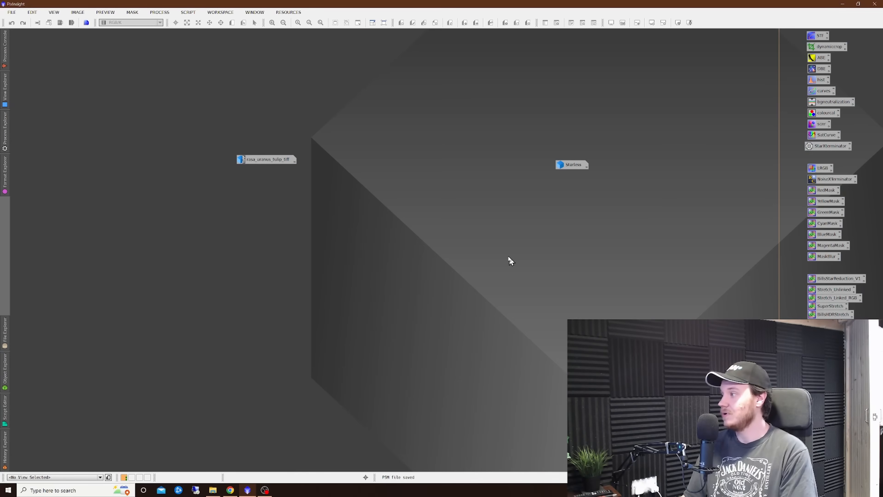
- Bring up the Load Process Icons dialog listing the saved icon sets, without loading any
right_click(486, 269)
mouse_move(548, 314)
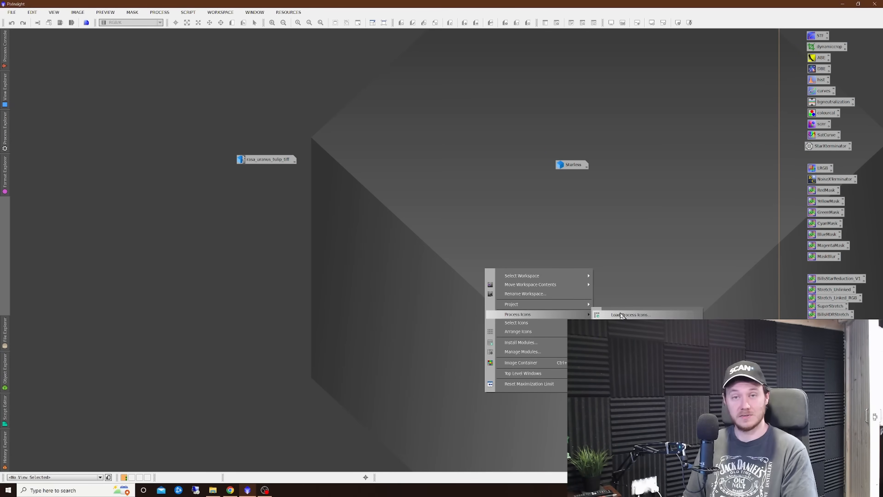
click(620, 315)
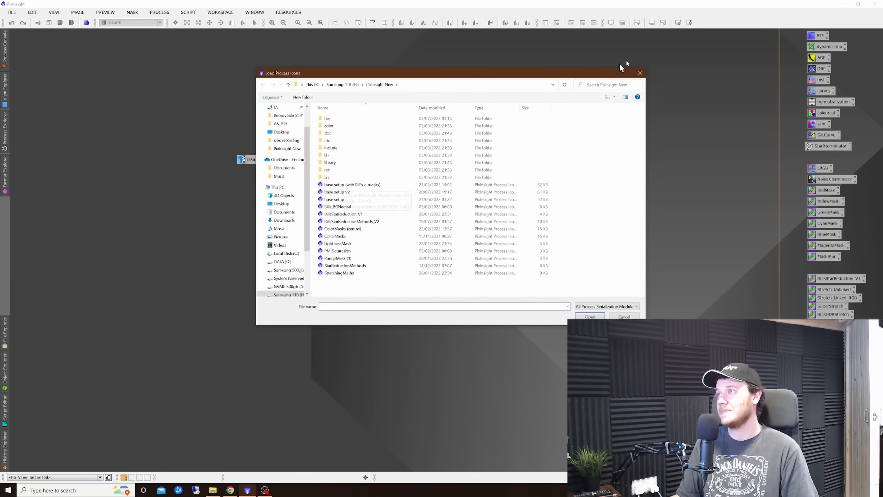
click(639, 73)
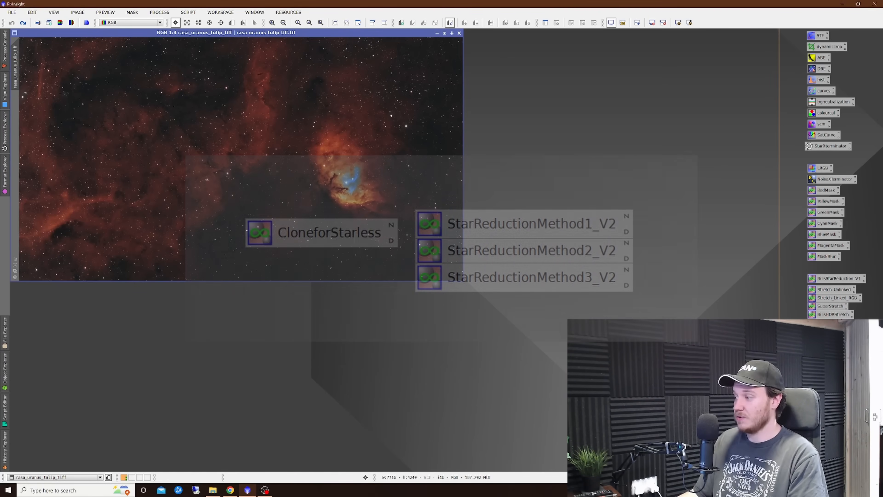
- Create a Starless copy of the rasa_uranus_tulip_tiff image with CloneforStarless and place it beside the original
click(386, 177)
drag(360, 172, 362, 174)
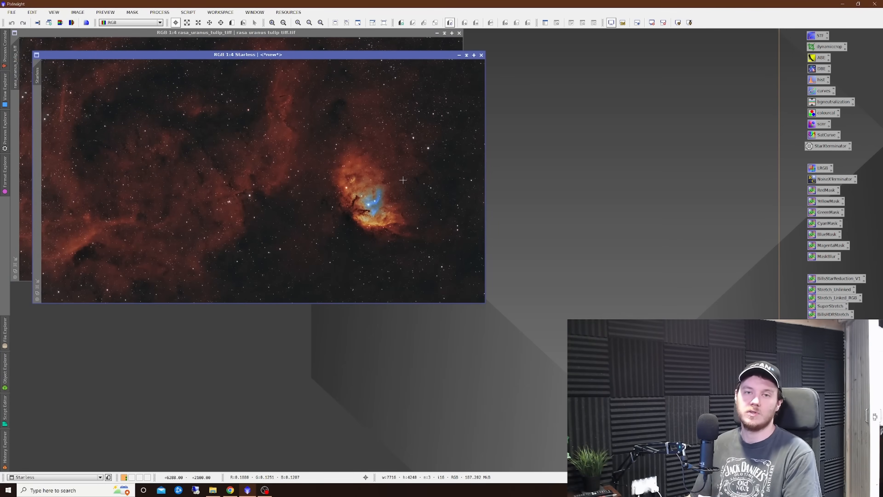
drag(376, 63, 603, 65)
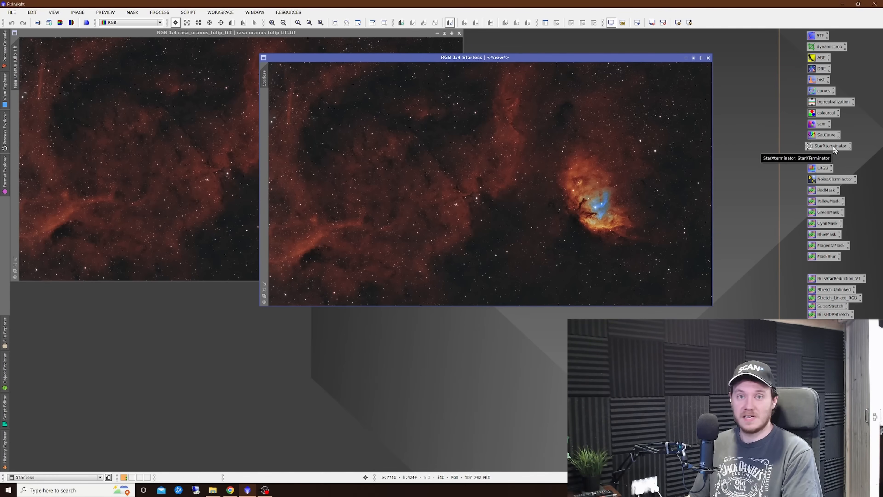
- Remove the stars from the Starless image with StarXTerminator and arrange its window further clear of the original
drag(829, 146, 567, 160)
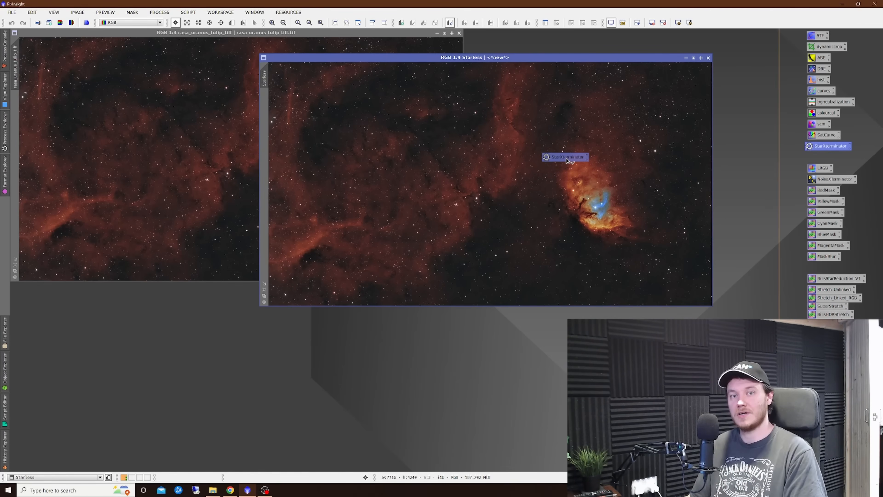
drag(567, 160, 566, 159)
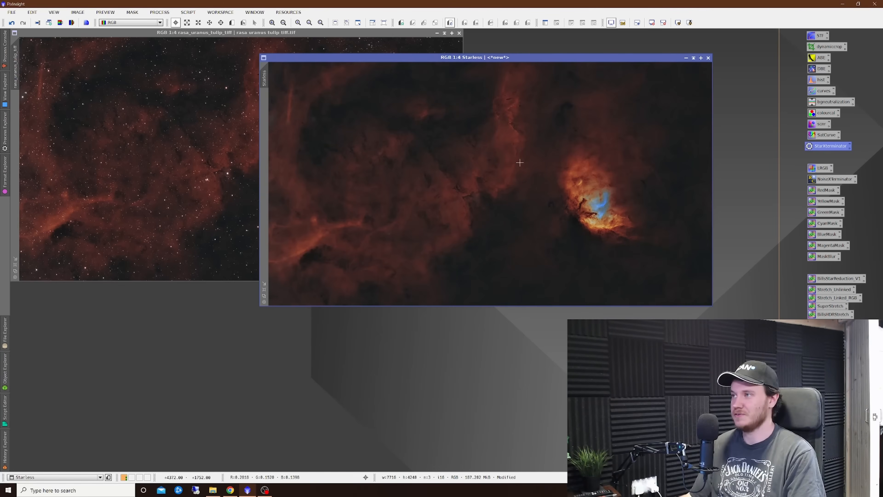
drag(520, 57, 586, 44)
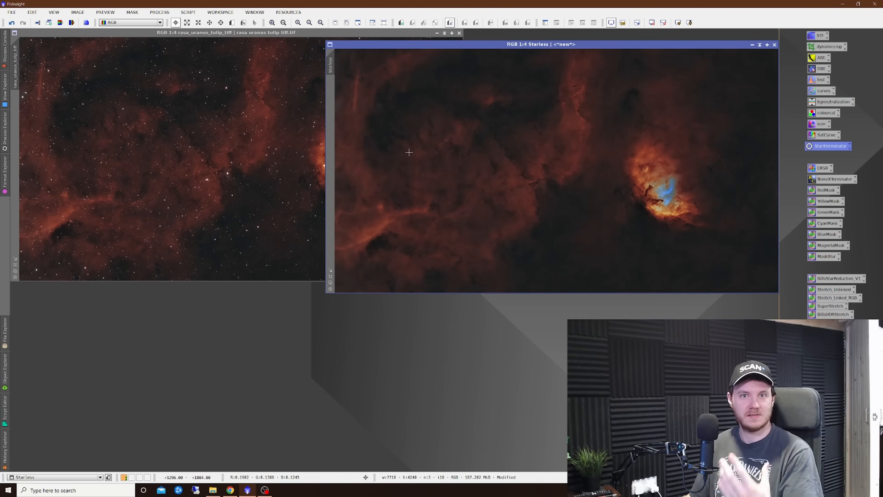
click(237, 183)
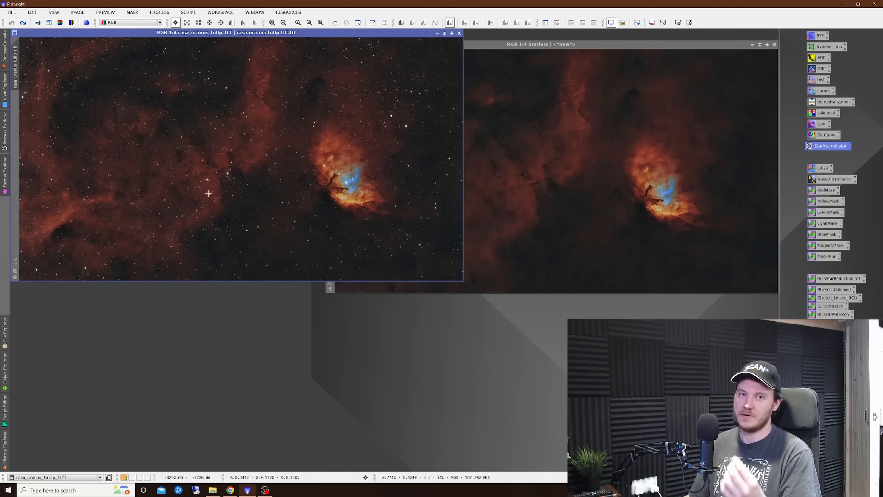
click(587, 176)
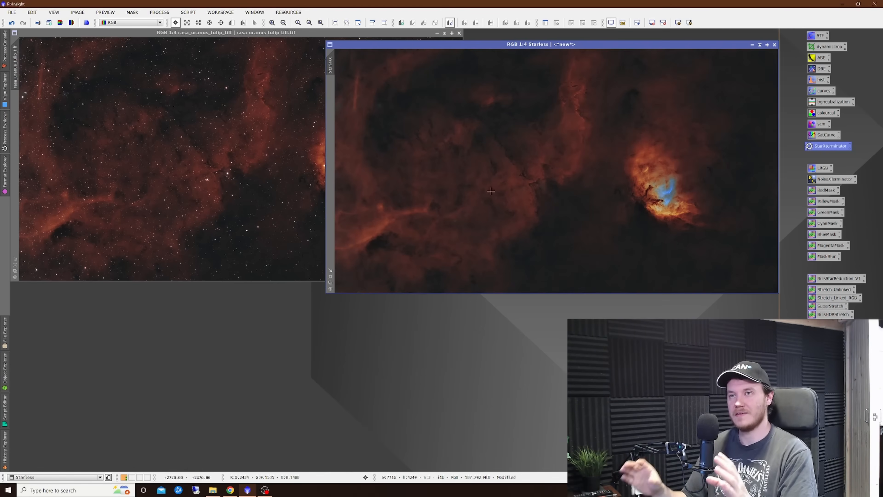
drag(566, 43, 565, 41)
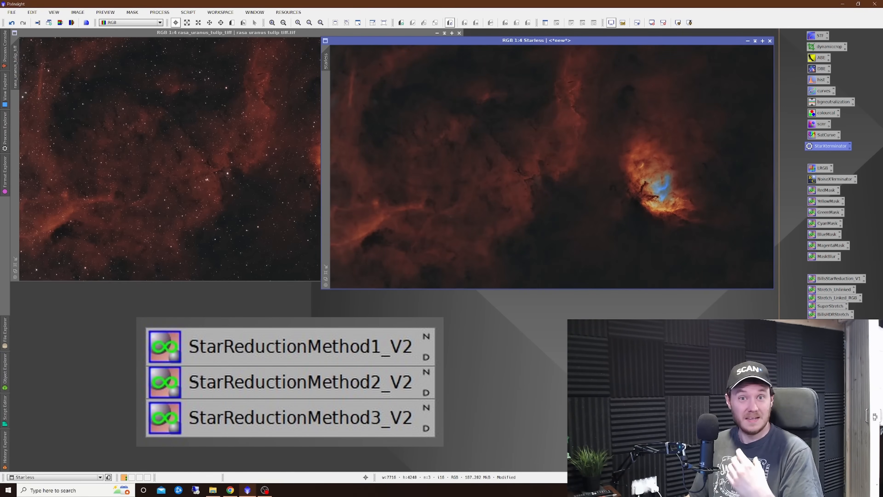
- Apply StarReductionMethod1_V2 with its default settings to the rasa_uranus_tulip_tiff image and enlarge the area around the nebula
click(243, 208)
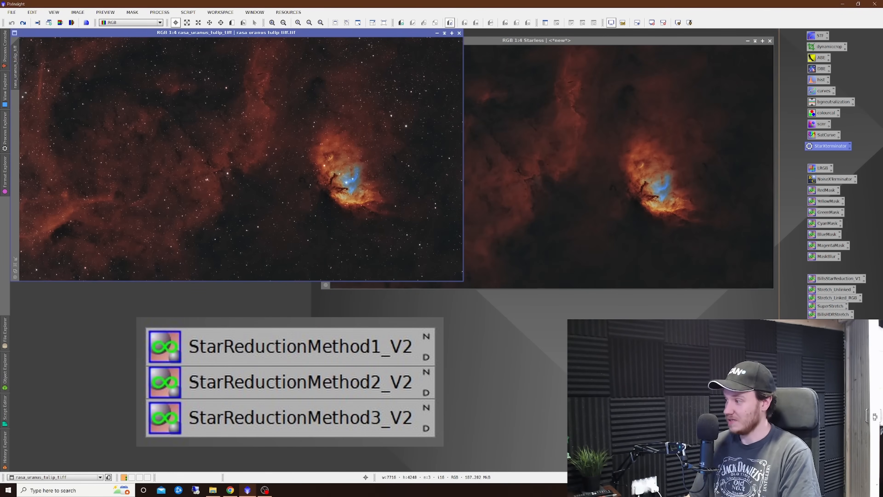
drag(836, 337, 244, 178)
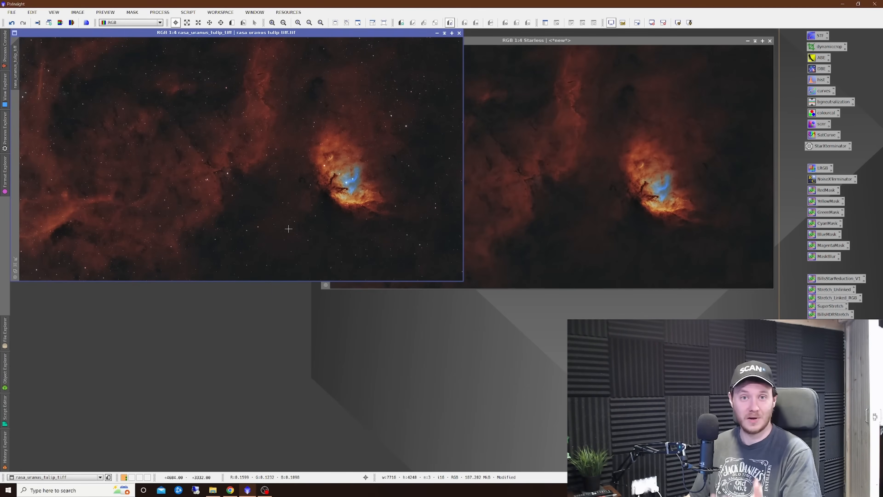
scroll(288, 229, up, 1)
scroll(294, 195, up, 1)
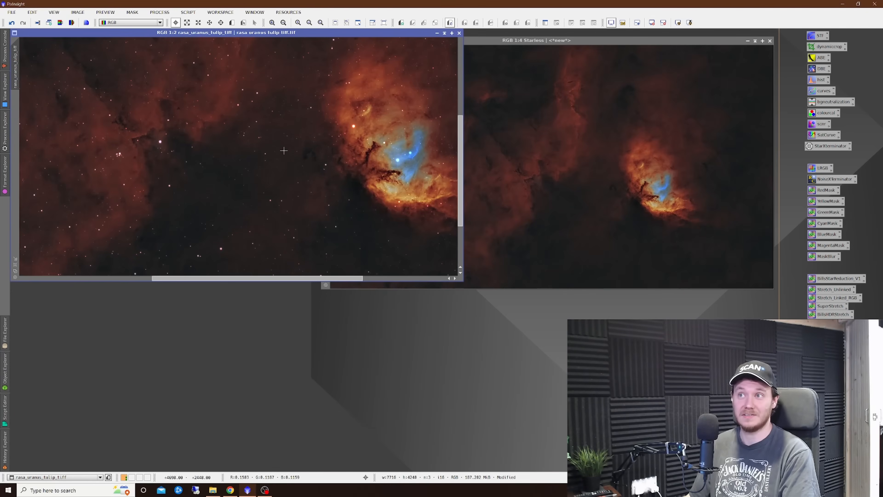
- Compare the image with and without the star reduction by repeatedly undoing and redoing PixelMath, ending with the reduction undone
right_click(282, 150)
click(304, 158)
right_click(307, 156)
click(333, 173)
right_click(301, 164)
key(Escape)
right_click(322, 171)
click(345, 187)
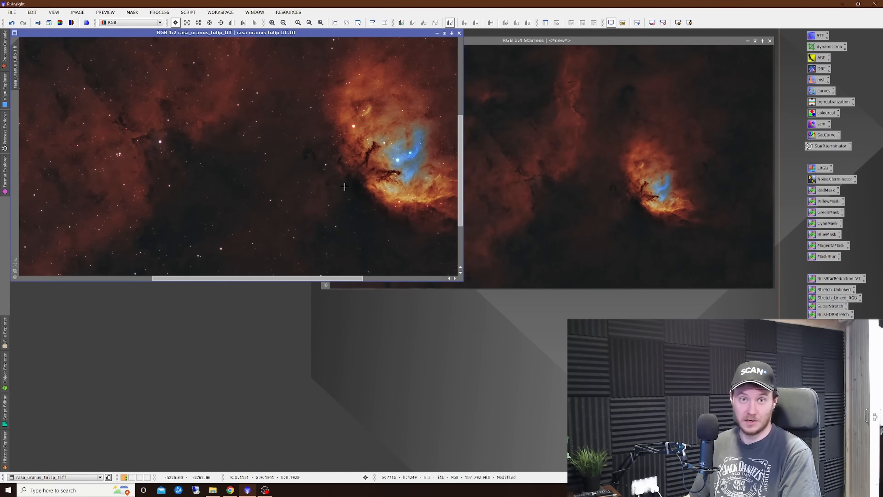
right_click(344, 187)
click(351, 195)
right_click(340, 184)
click(363, 202)
right_click(348, 194)
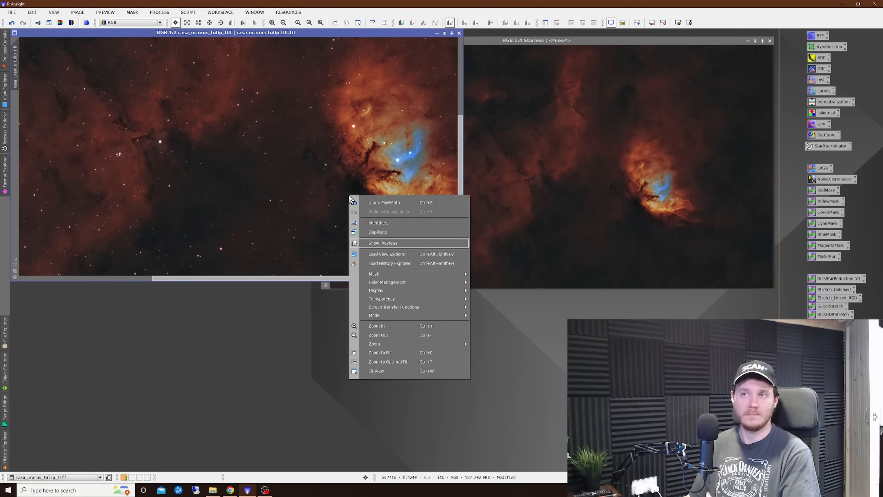
click(266, 165)
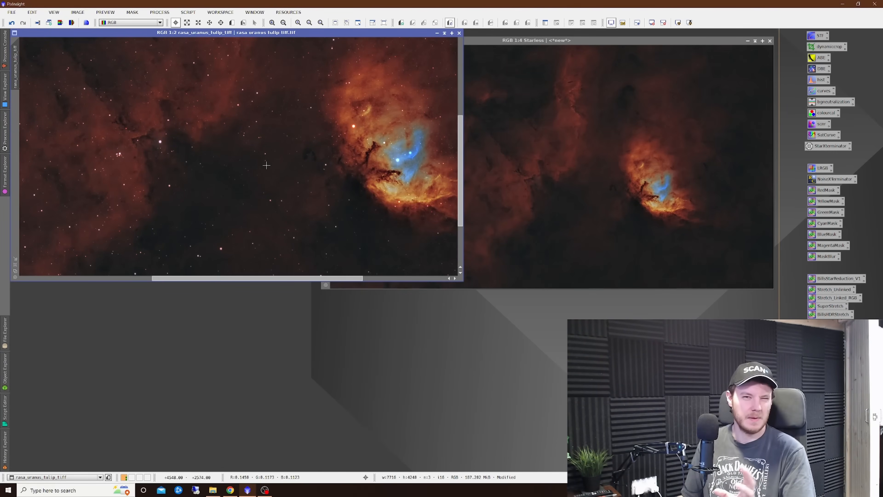
right_click(278, 172)
click(293, 185)
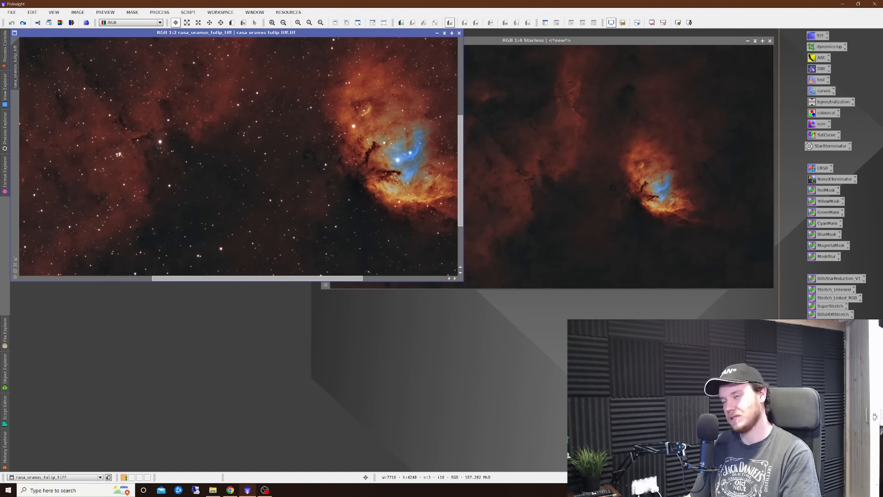
- Set S to 0.30 in the Transfer Method V2 PixelMath expression and apply it to the rasa_uranus_tulip_tiff image
double_click(834, 334)
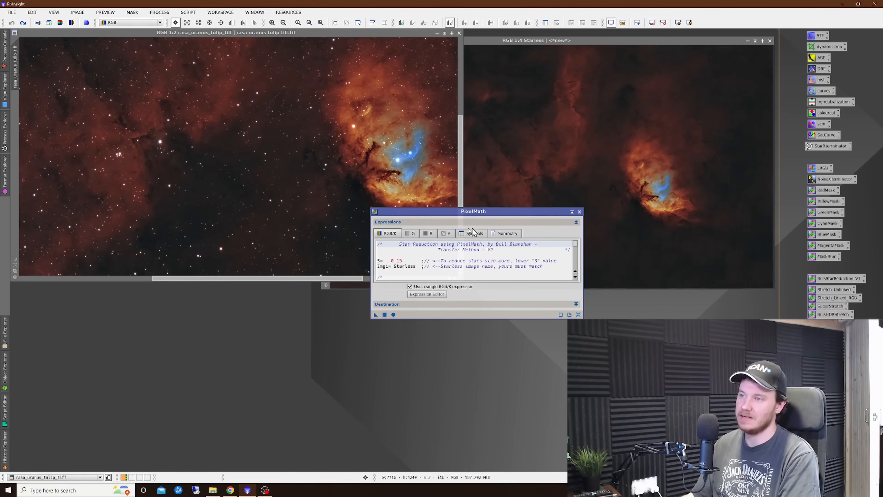
click(403, 261)
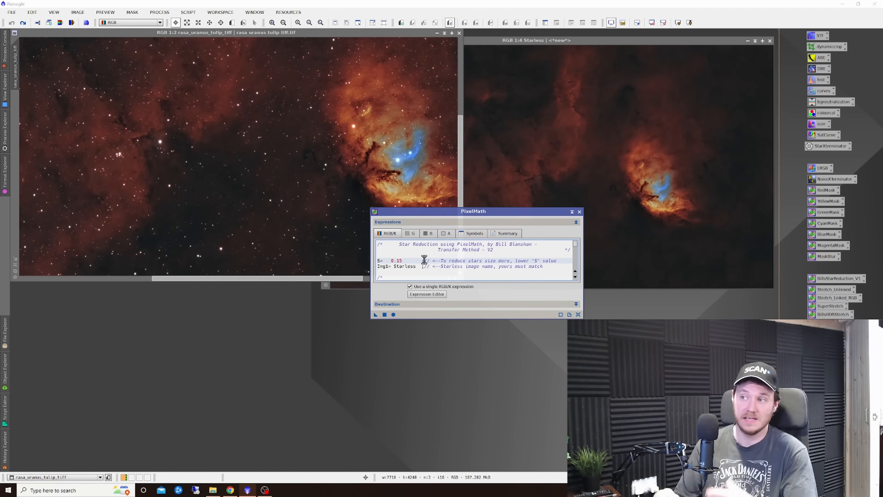
key(BackSpace)
text(0)
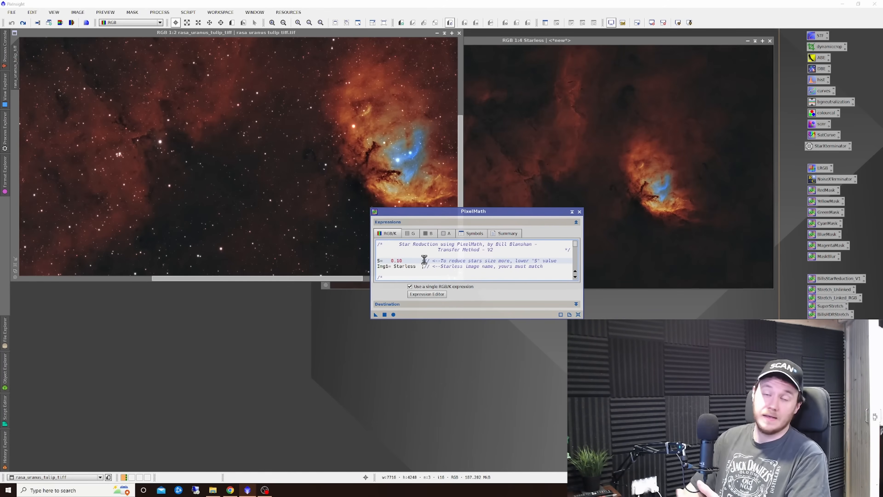
key(BackSpace)
key(BackSpace)
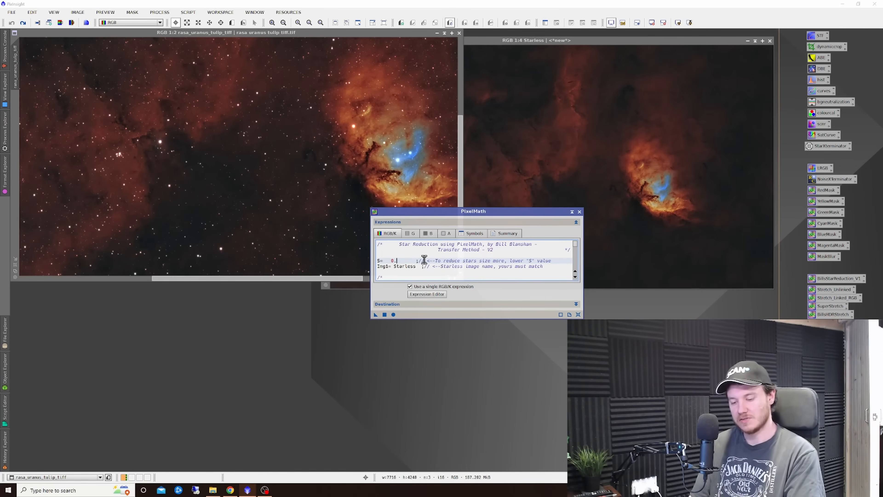
text(50)
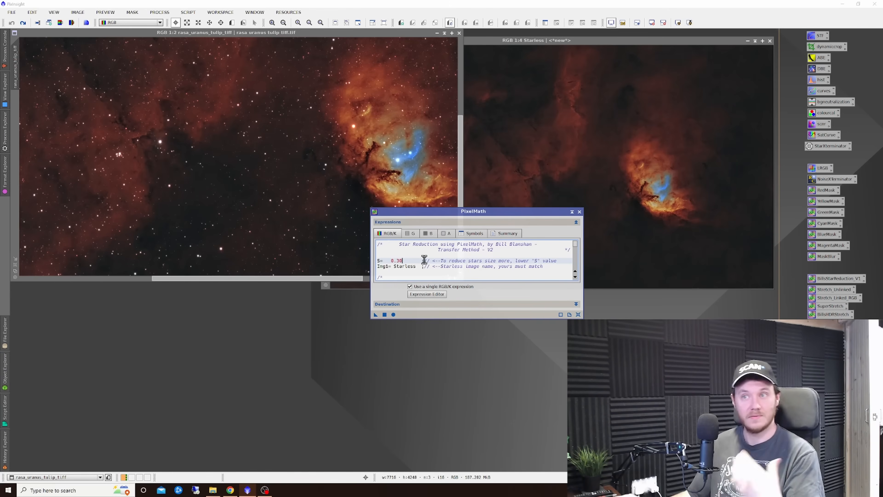
drag(374, 315, 264, 157)
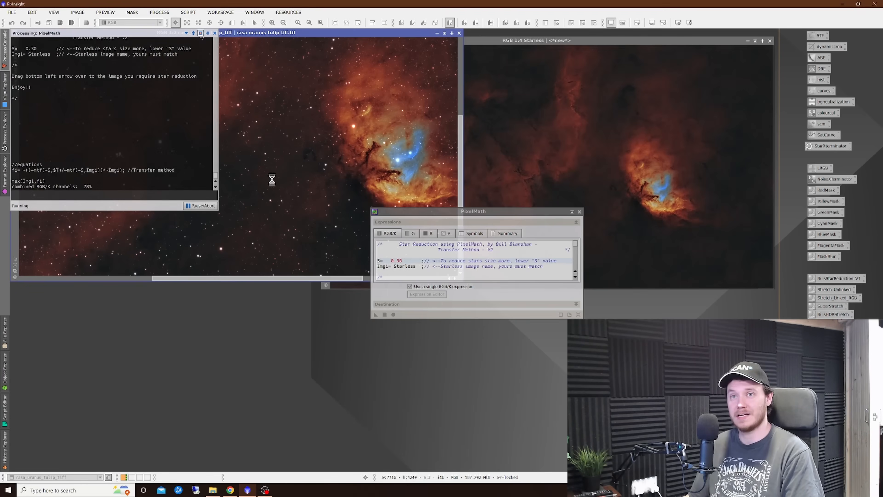
- Compare the image before and after the S = 0.30 star reduction by undoing and redoing it
right_click(281, 179)
click(296, 186)
right_click(310, 184)
click(330, 201)
right_click(323, 185)
click(334, 190)
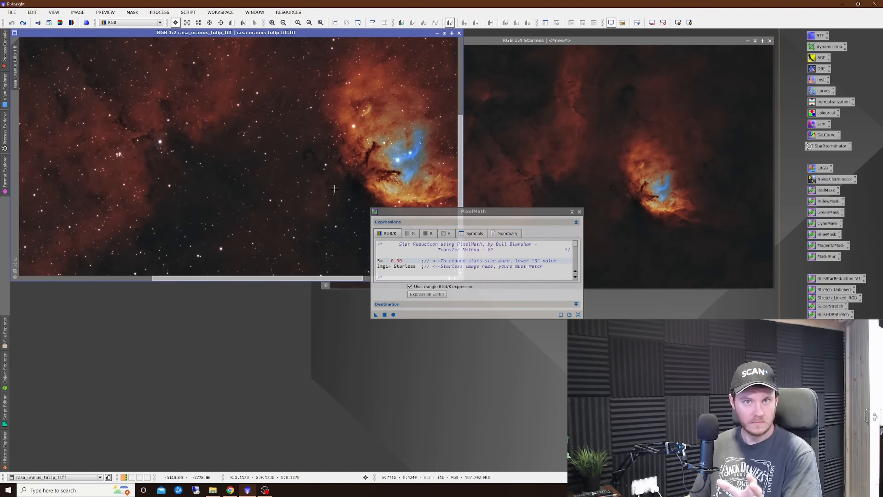
- Examine the Halo Method V2 and Star Method V2 PixelMath expressions, including the latter's iteration and method mode parameters
click(579, 211)
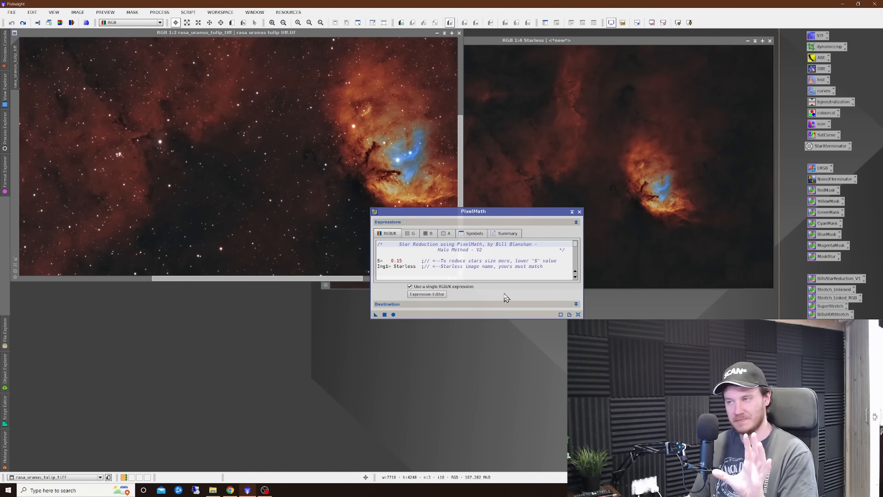
click(579, 212)
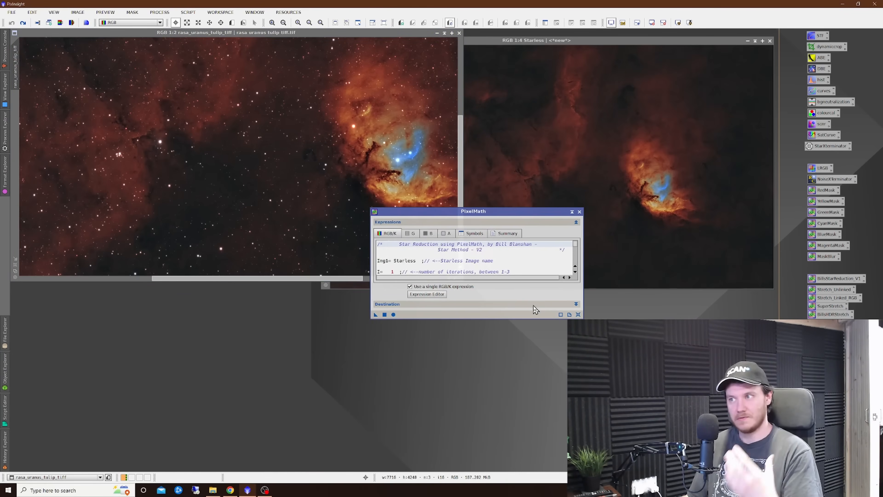
scroll(479, 262, down, 1)
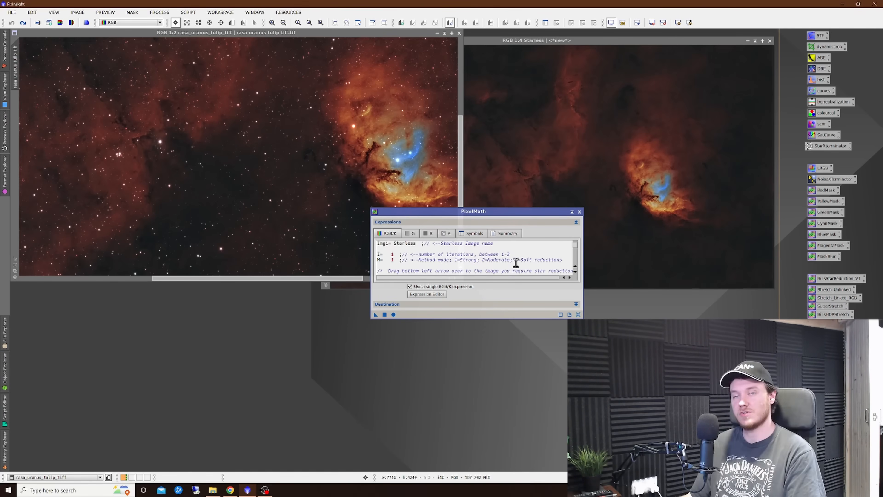
click(579, 212)
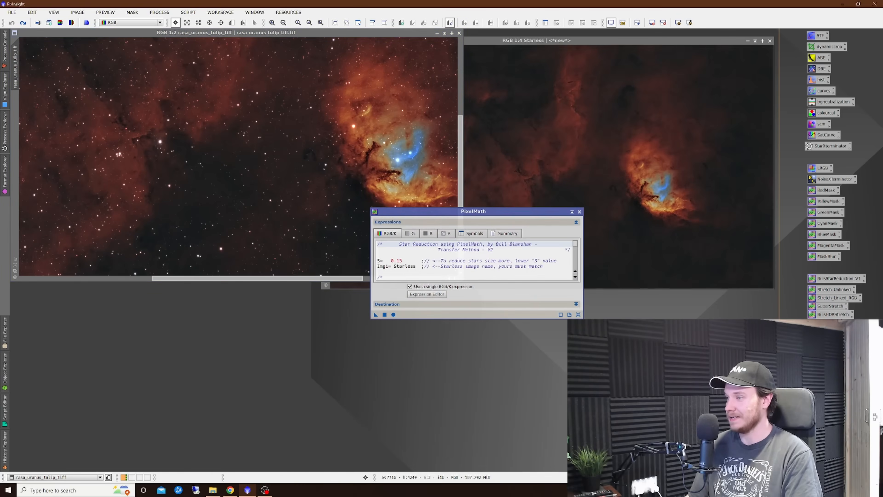
- Set S to 0.25 in the Transfer Method V2 PixelMath expression and apply it to the rasa_uranus_tulip_tiff image
click(406, 260)
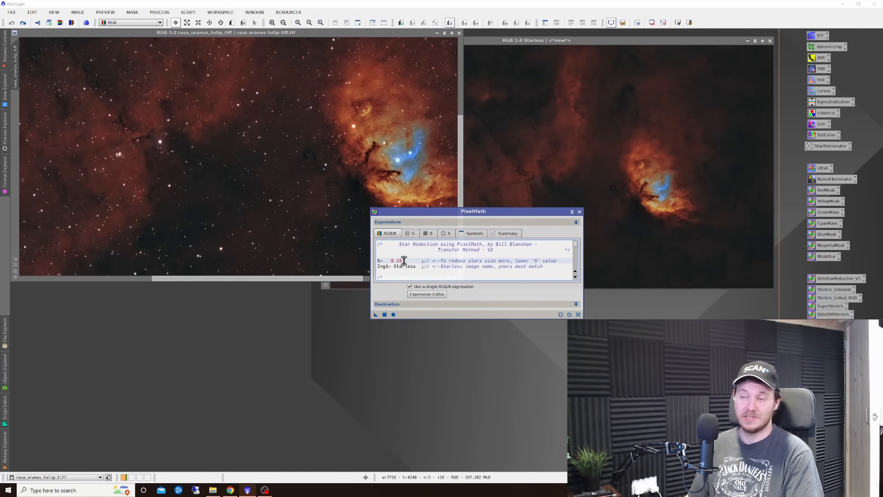
key(BackSpace)
key(BackSpace)
text(25)
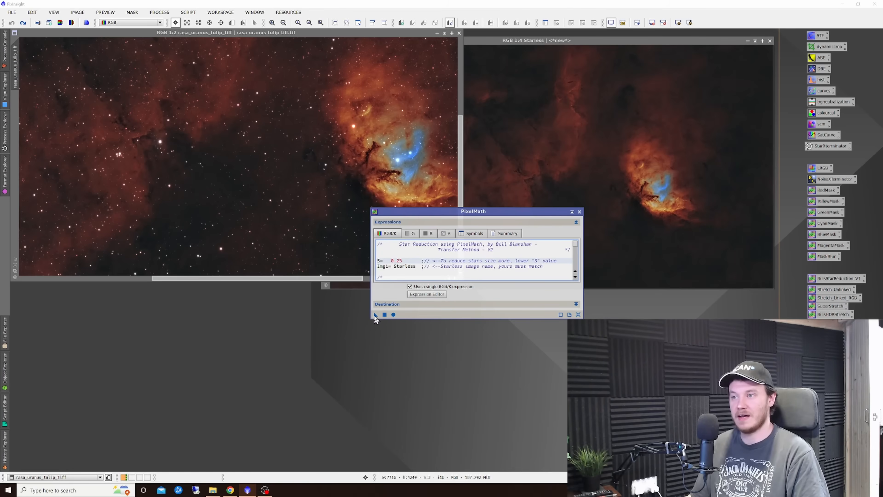
click(384, 315)
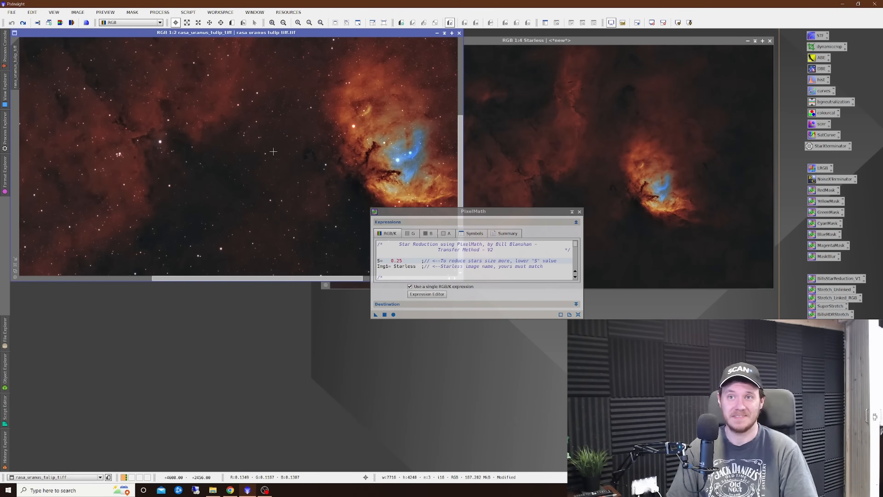
scroll(221, 149, up, 1)
right_click(184, 146)
click(203, 153)
right_click(220, 155)
click(243, 172)
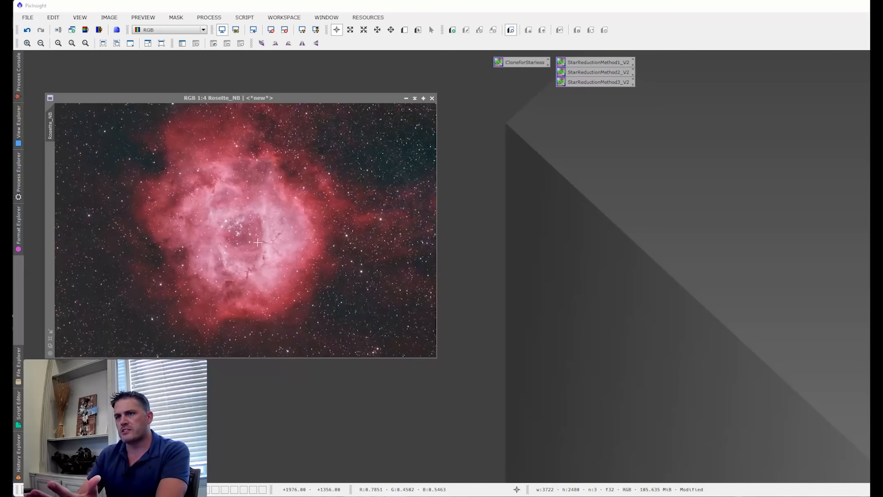
click(305, 224)
drag(305, 224, 271, 213)
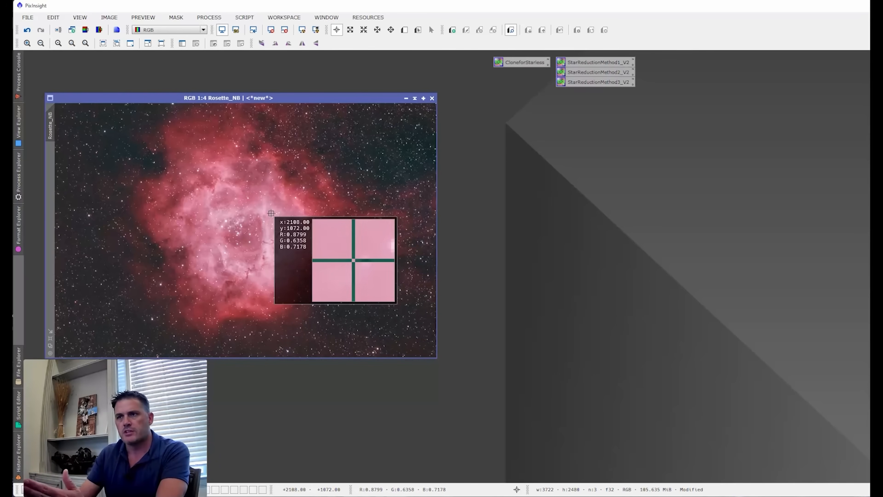
drag(271, 213, 272, 213)
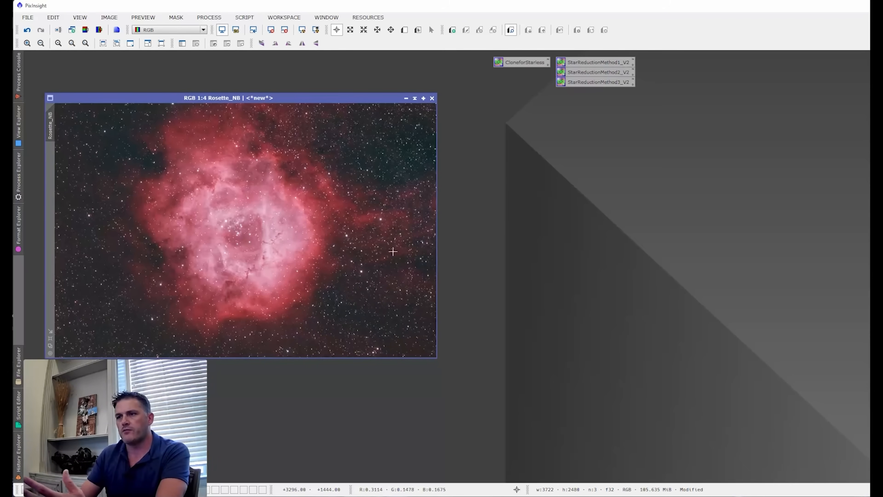
drag(359, 134, 359, 134)
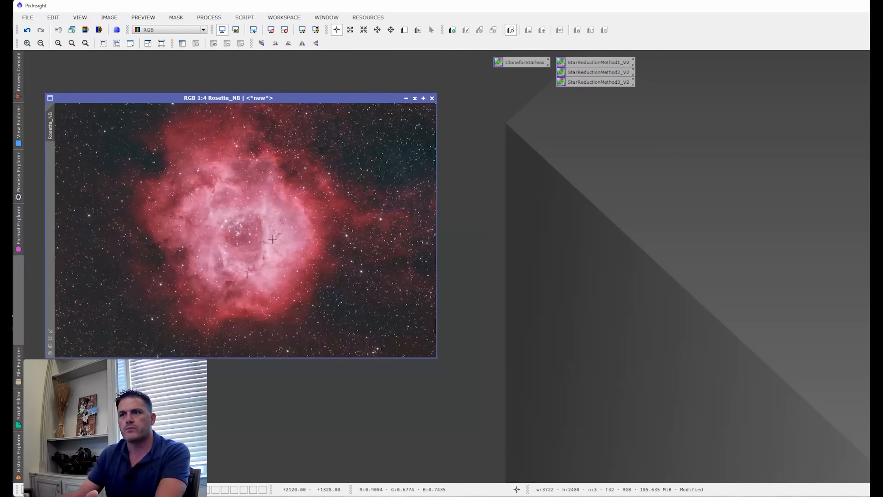
drag(265, 236, 264, 244)
drag(413, 121, 413, 121)
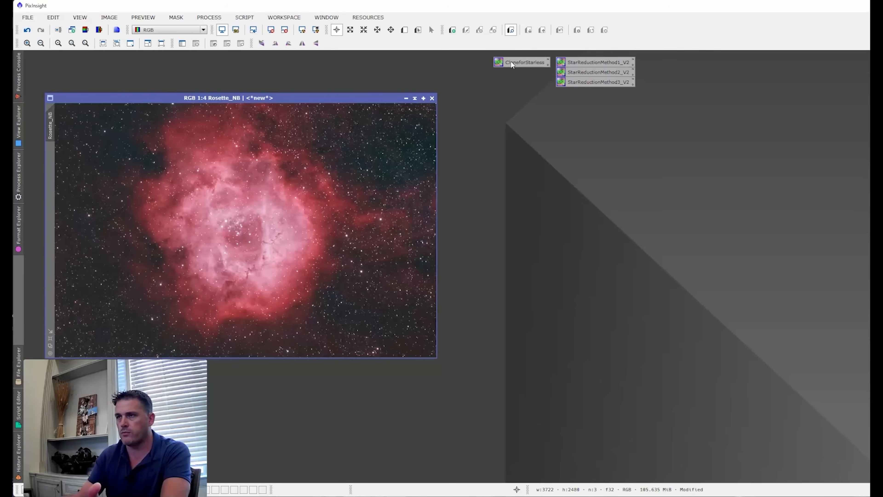
- Create a Starless copy of Rosette_NB with the CloneforStarless process and remove the stars from the copy
drag(518, 61, 297, 170)
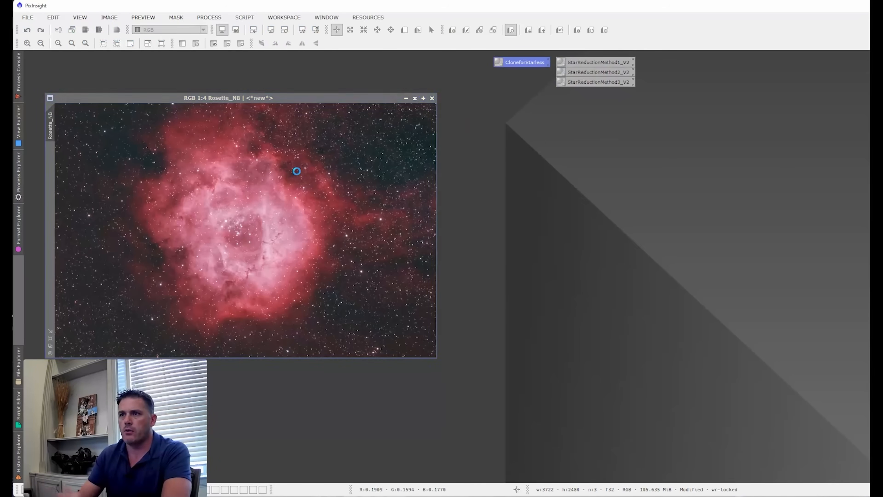
drag(416, 84, 554, 118)
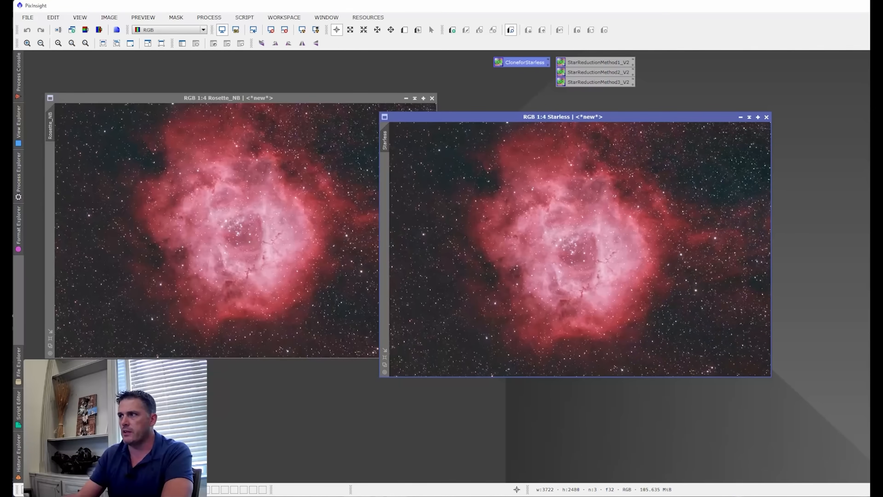
drag(869, 70, 666, 159)
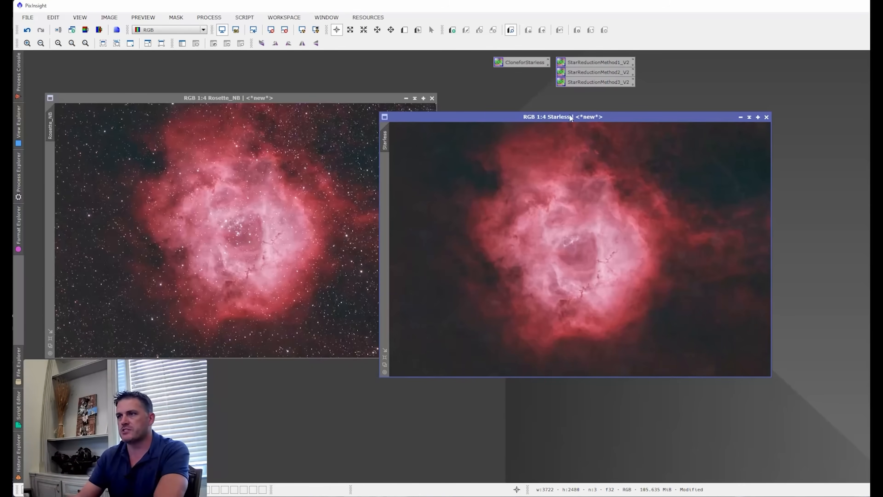
drag(519, 116, 515, 119)
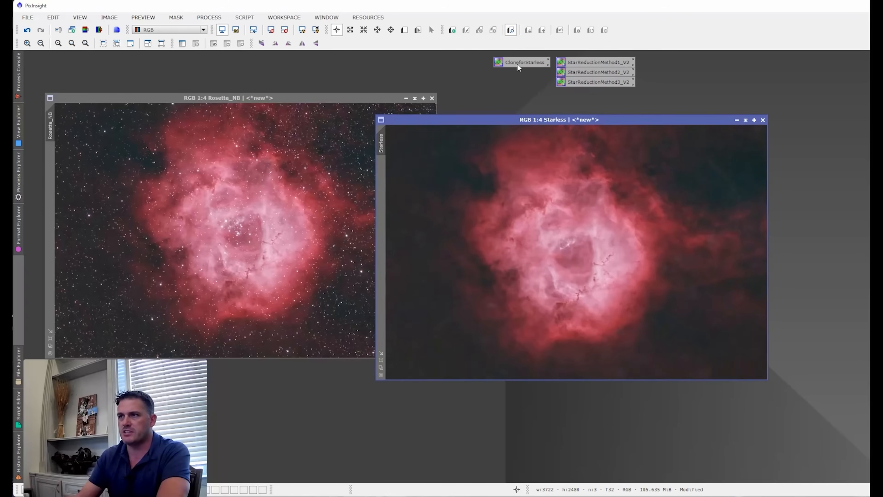
- Compare duplicating Rosette_NB manually with cloning it through the CloneforStarless PixelMath process, discarding both extra copies
double_click(516, 63)
drag(851, 131, 616, 101)
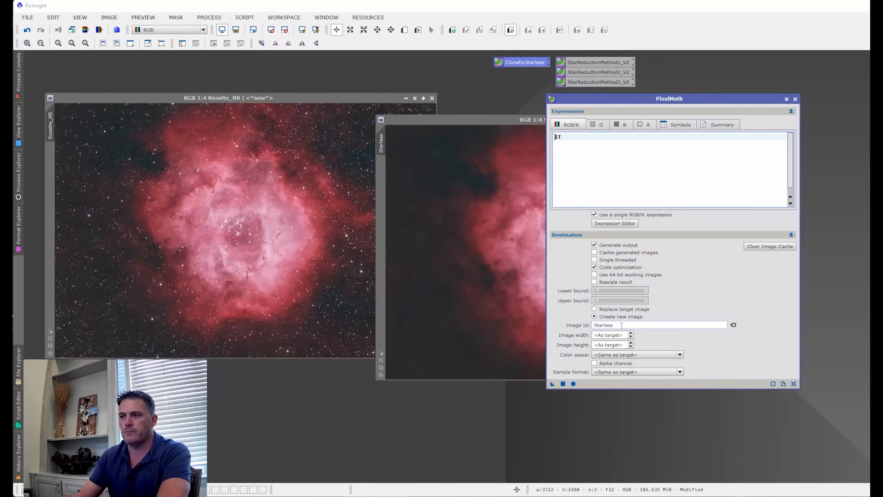
click(50, 122)
drag(50, 122, 124, 174)
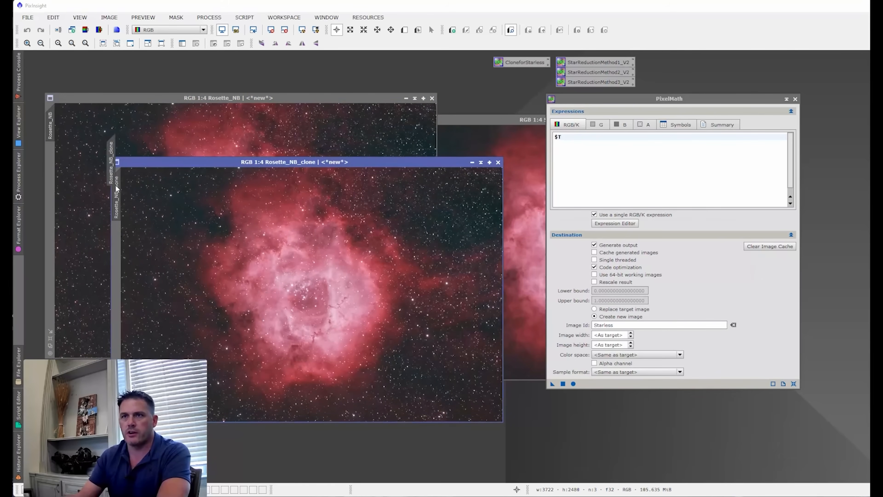
double_click(116, 188)
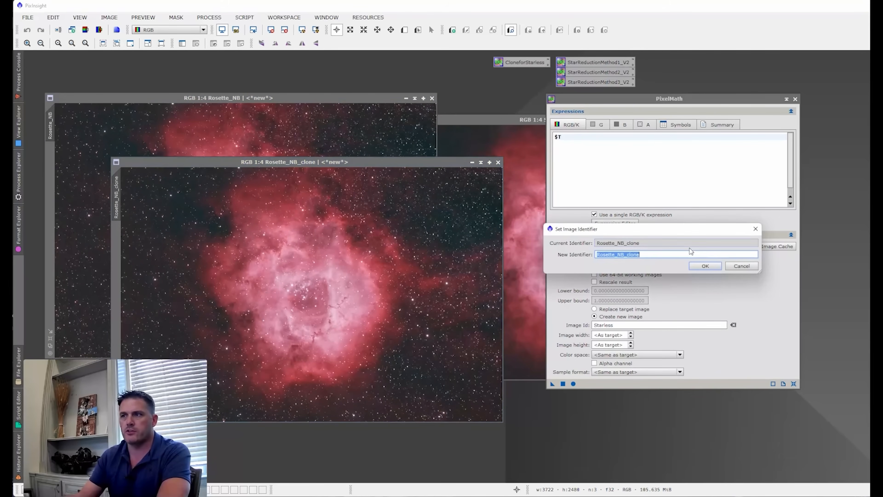
click(742, 267)
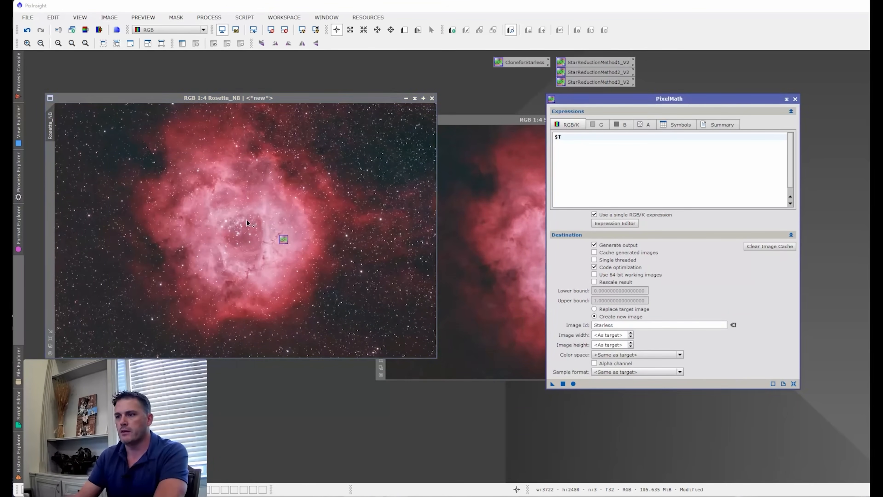
drag(552, 384, 169, 177)
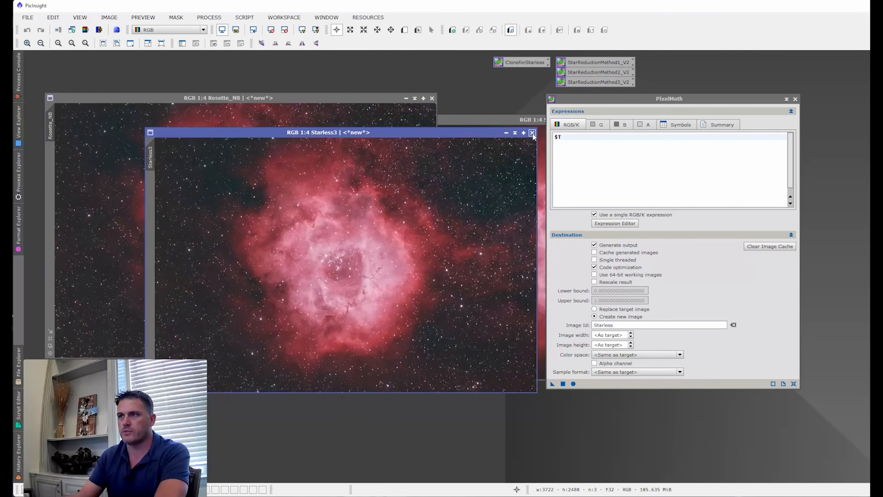
click(532, 133)
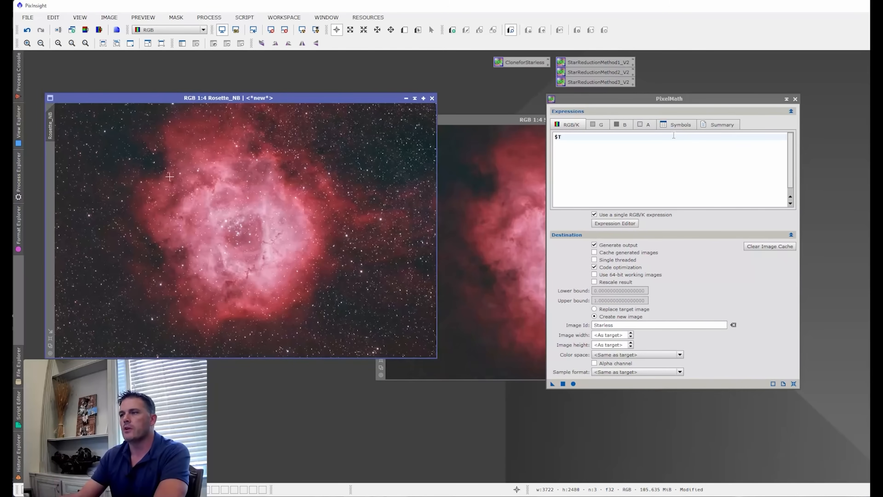
- Close PixelMath and align the Starless image window side by side with Rosette_NB
click(457, 200)
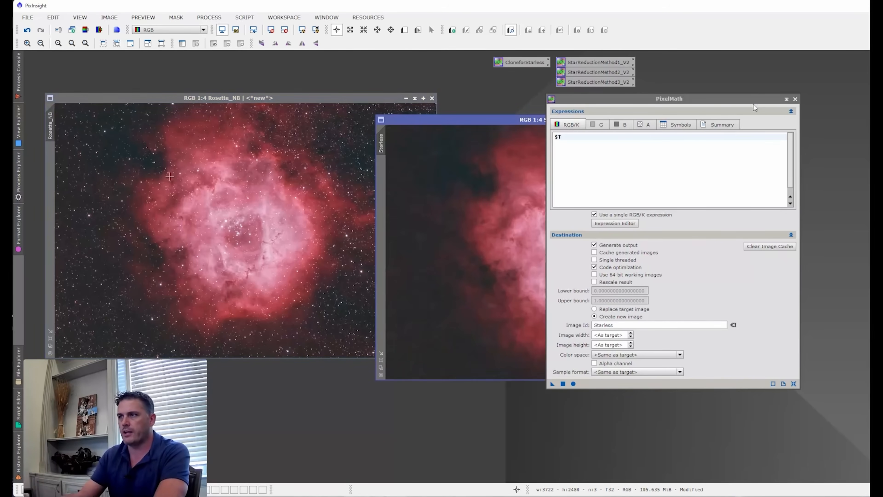
click(794, 100)
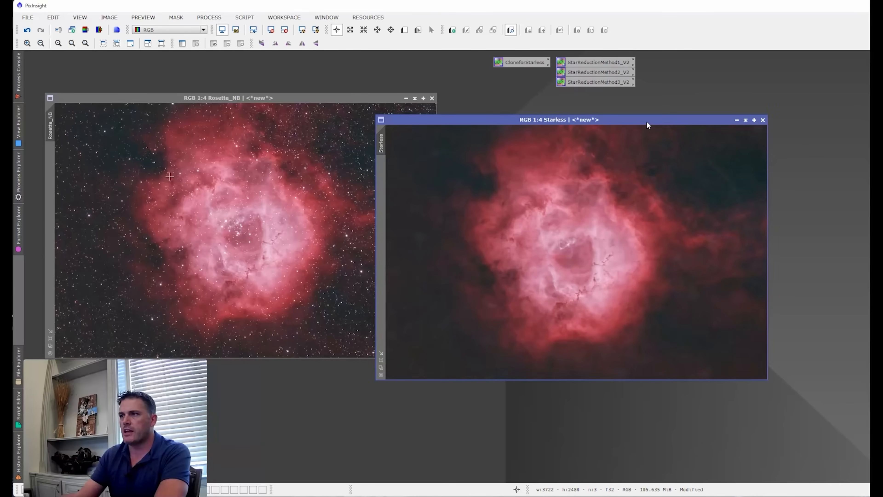
drag(646, 122, 710, 98)
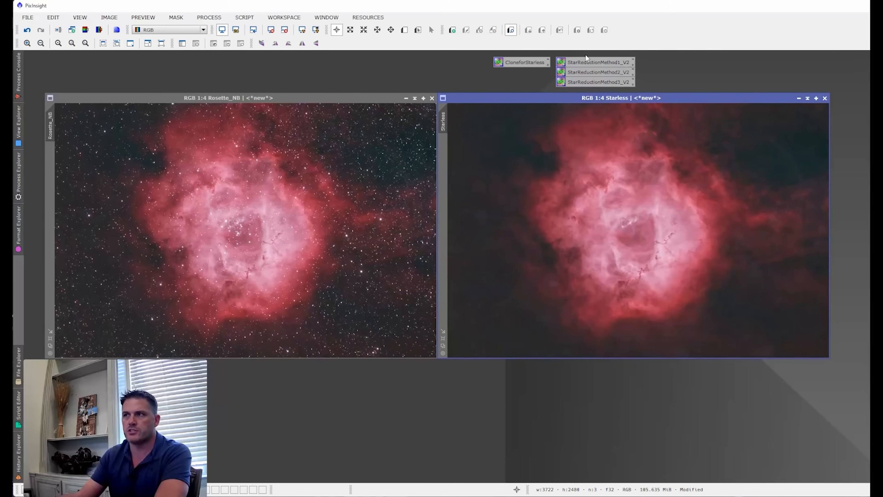
- Try StarReductionMethod1_V2, StarReductionMethod2_V2 and StarReductionMethod3_V2 in turn on Rosette_NB, undoing each one
drag(582, 62, 265, 195)
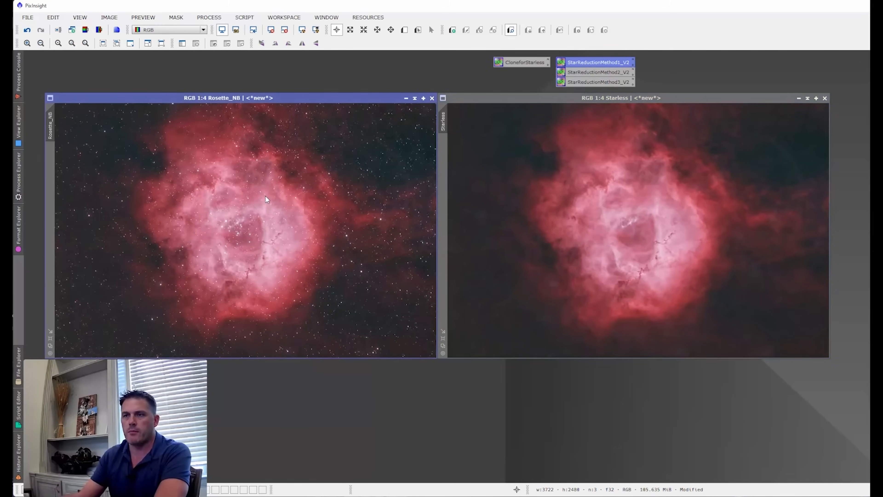
click(27, 29)
drag(579, 72, 309, 178)
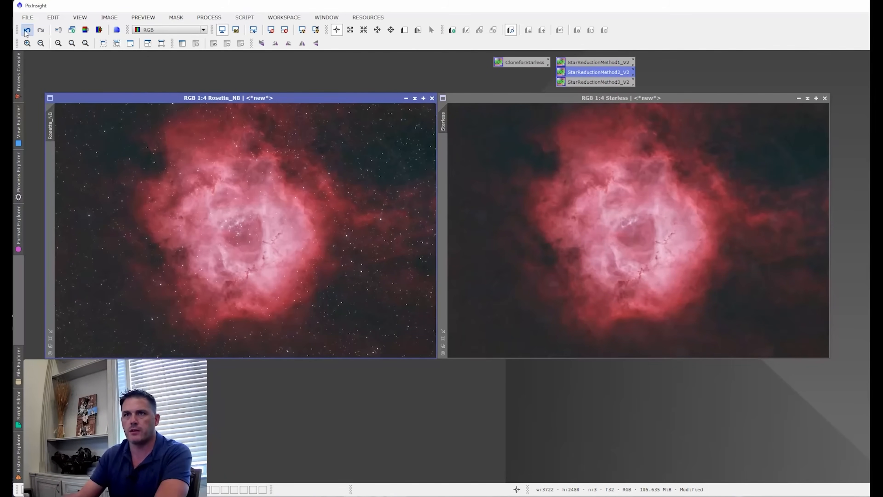
drag(572, 82, 281, 191)
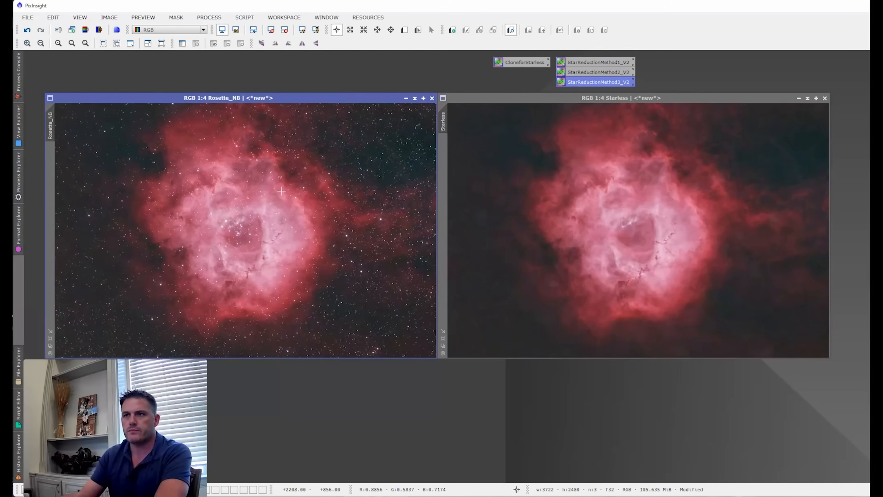
click(27, 30)
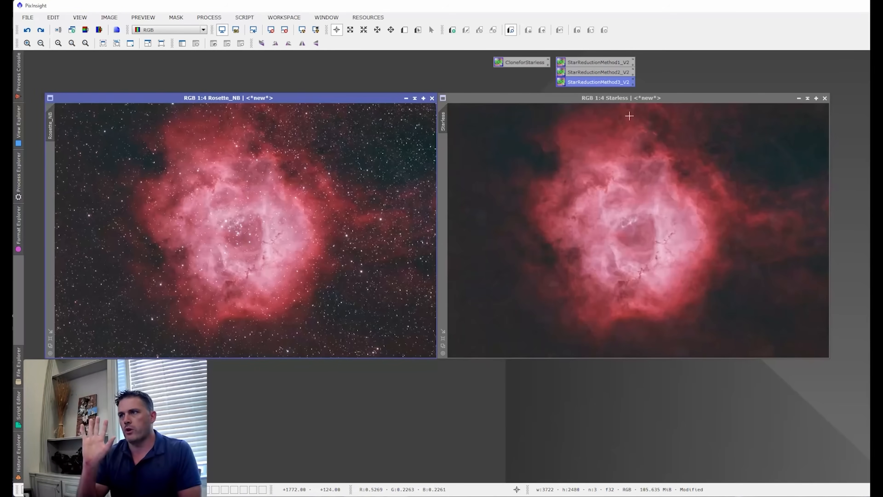
click(609, 72)
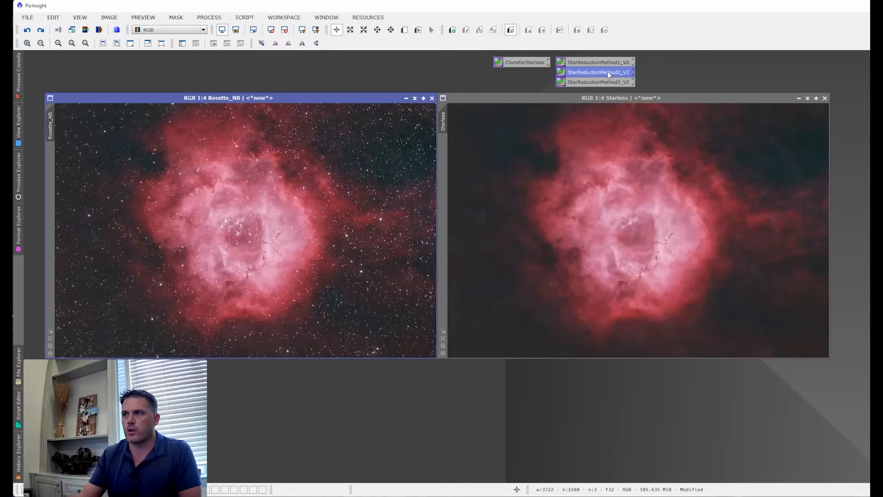
click(606, 64)
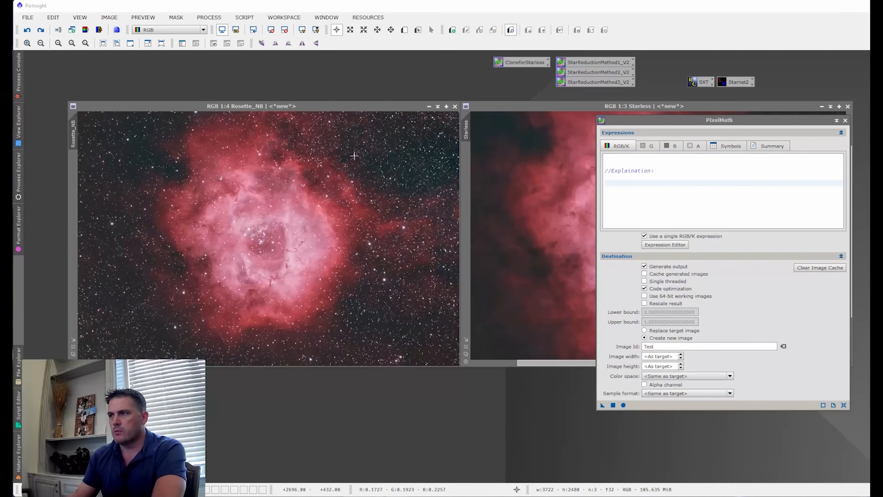
- Move PixelMath clear of the saved process icons and examine the StarNet2 settings before closing them
drag(663, 126, 665, 149)
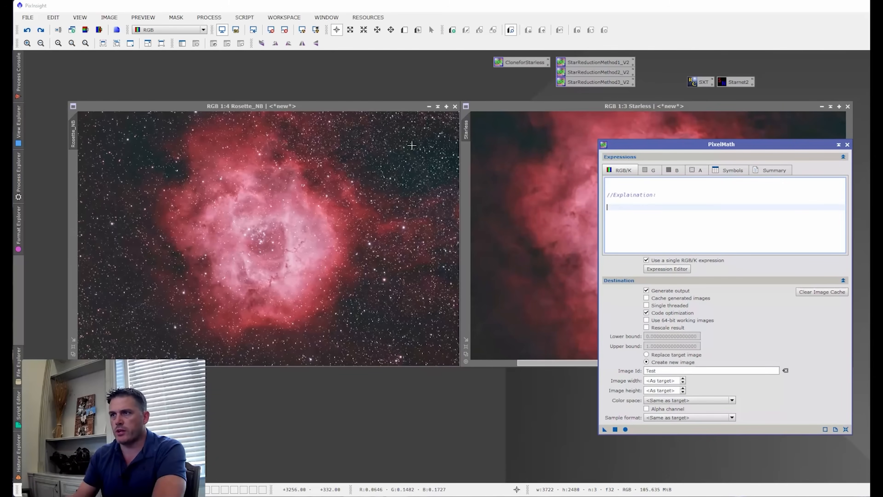
double_click(719, 83)
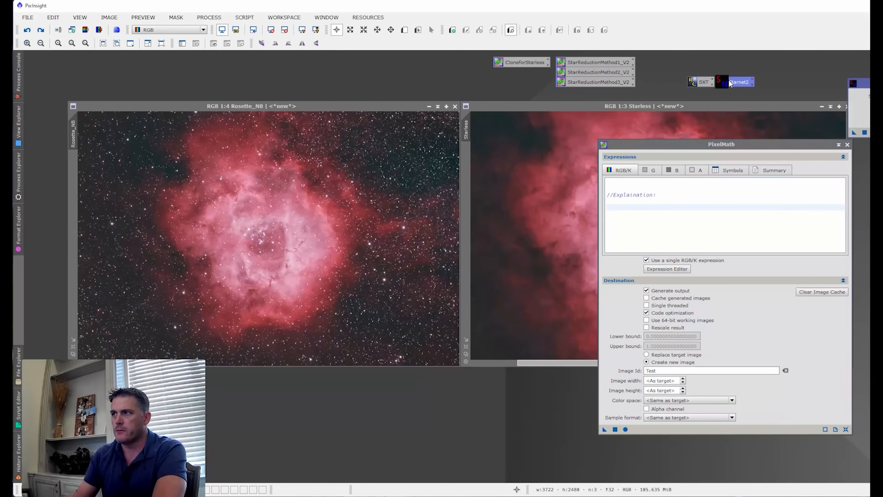
drag(804, 87, 429, 105)
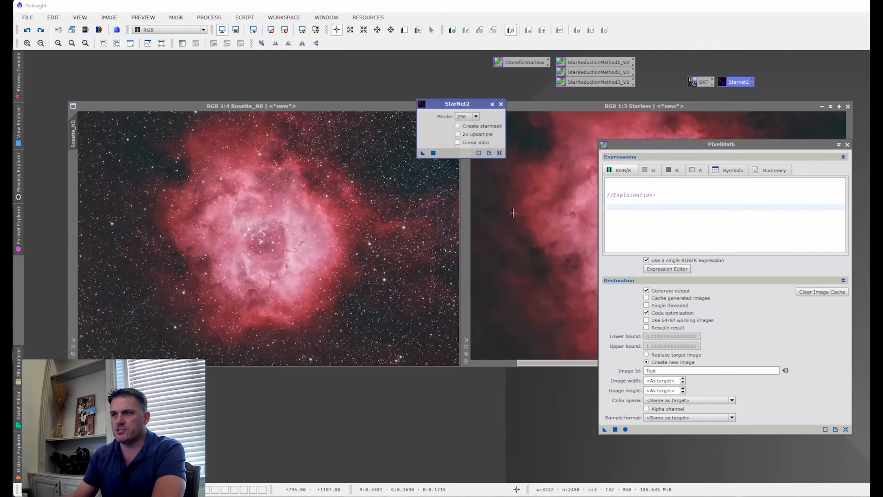
click(501, 103)
- Enter the PixelMath expression $T-Starless and apply it to Rosette_NB to create the Test image
click(622, 205)
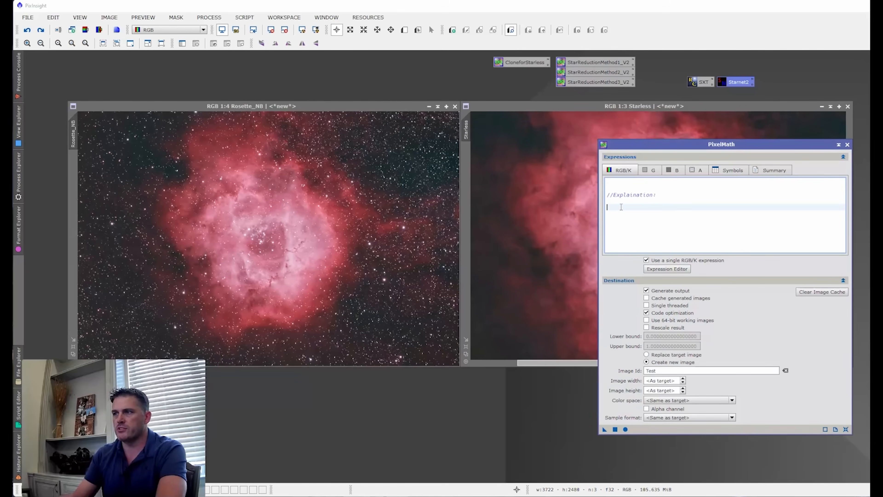
text($T-Starless)
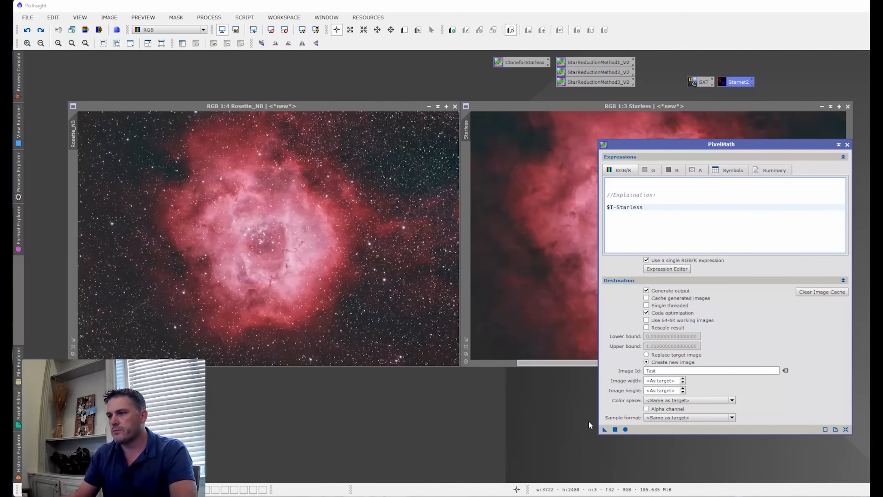
drag(604, 429, 399, 275)
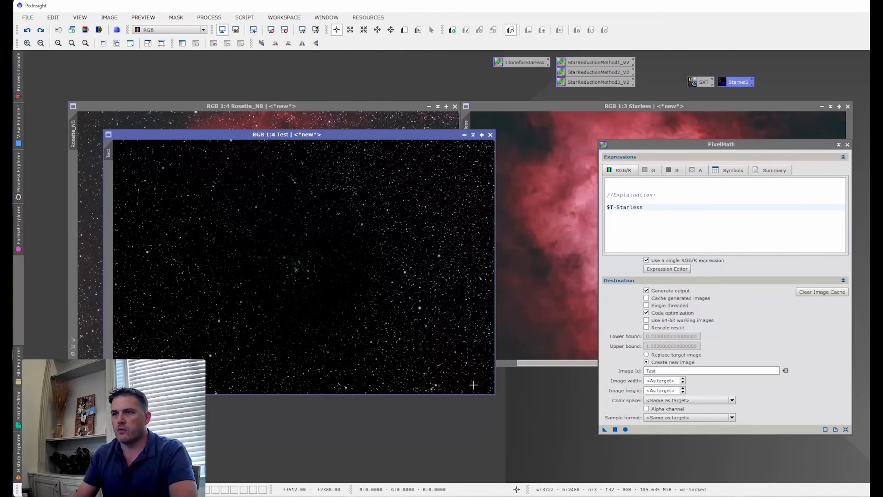
- Probe the RGB pixel values of a bright star near the centre of Test and close that image
scroll(295, 266, up, 4)
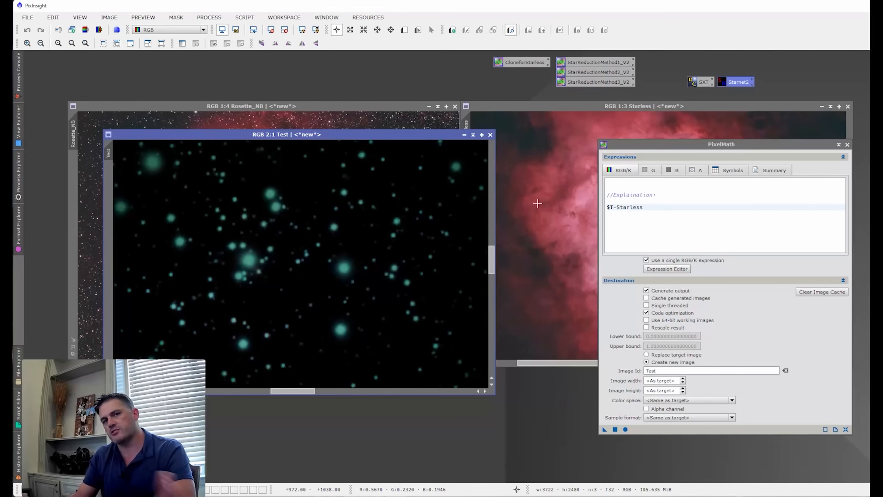
click(342, 267)
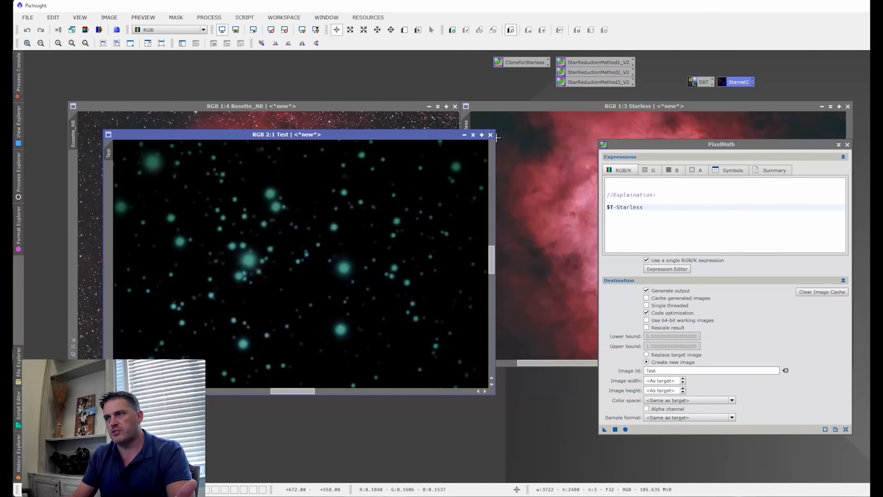
click(344, 266)
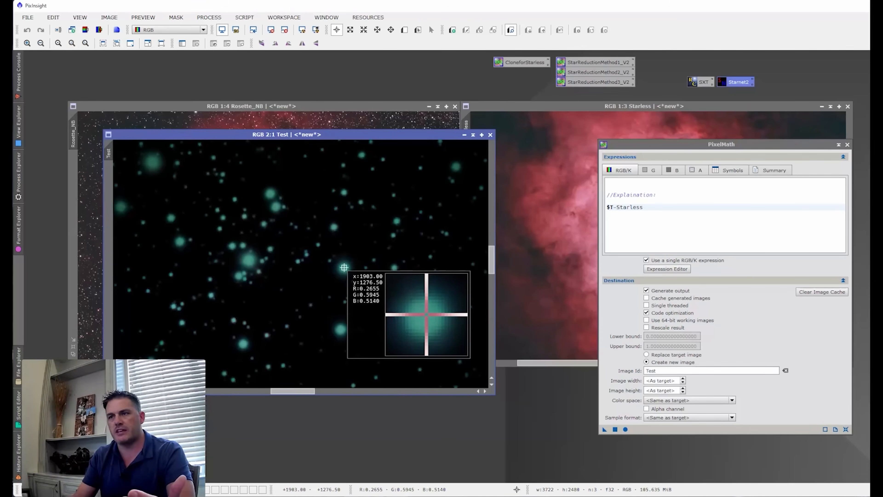
drag(344, 267, 343, 268)
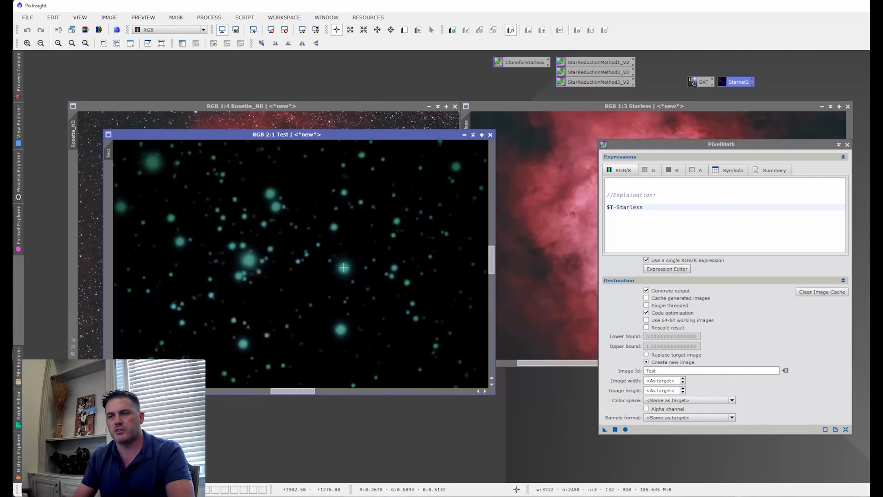
drag(343, 268, 344, 267)
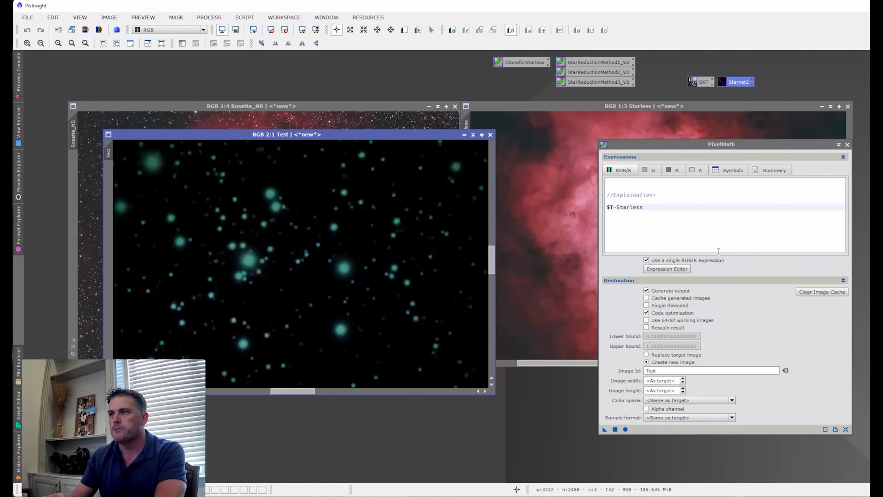
click(490, 135)
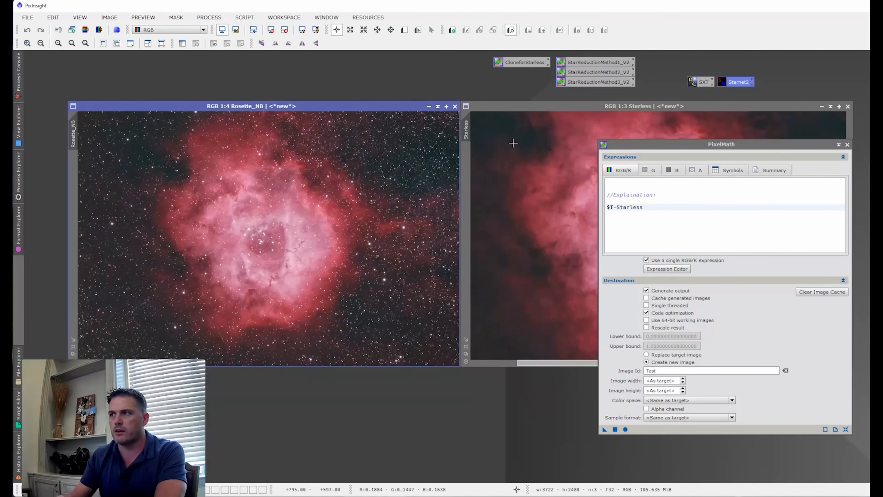
- Review the StarNet2 settings, close them, and highlight the $T-Starless expression in PixelMath
double_click(735, 82)
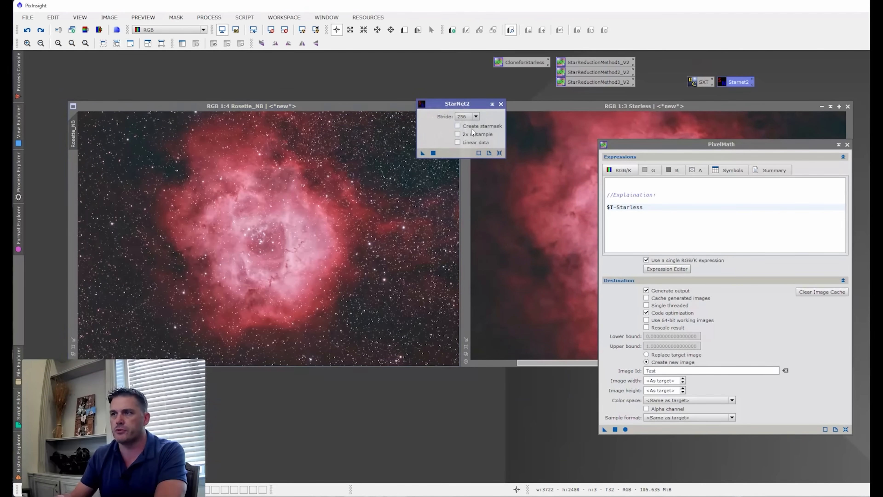
click(502, 104)
click(656, 213)
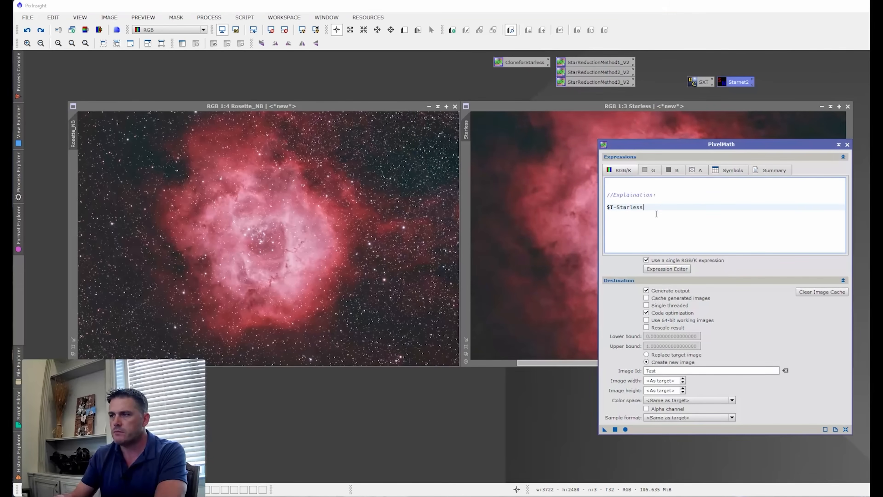
triple_click(657, 209)
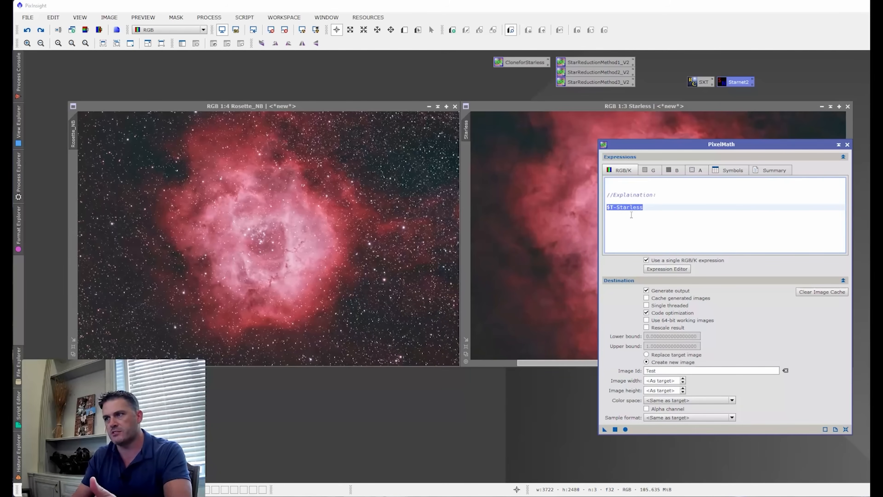
click(695, 221)
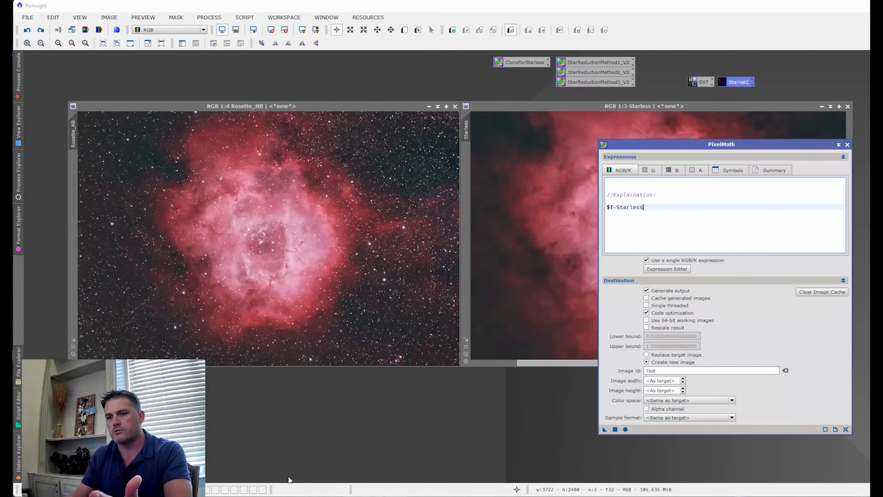
- Switch to the SimpleStarReductionMath.xlsx workbook in Excel and move the Stars Subt chart aside, off the chart beneath it
click(290, 496)
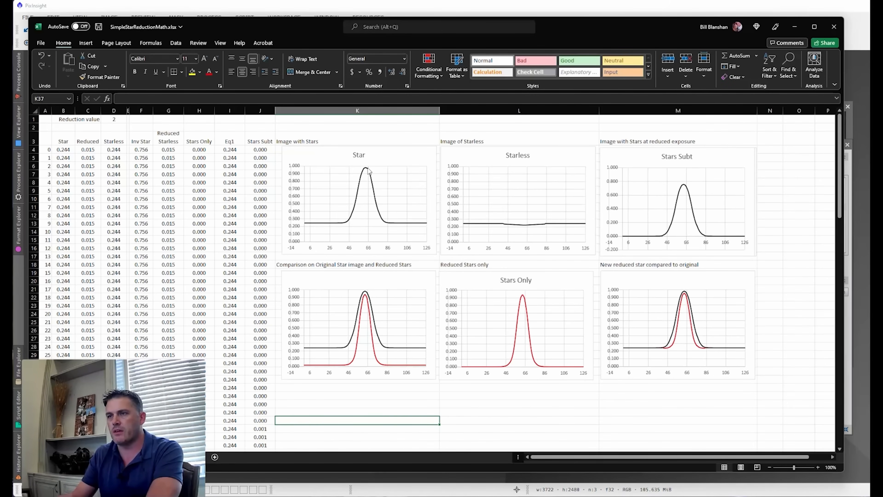
mouse_move(688, 193)
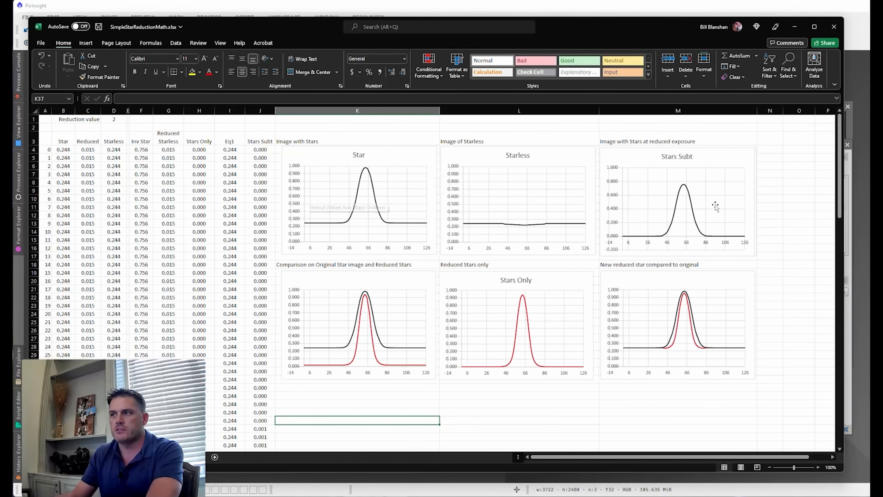
click(624, 157)
drag(624, 157, 781, 160)
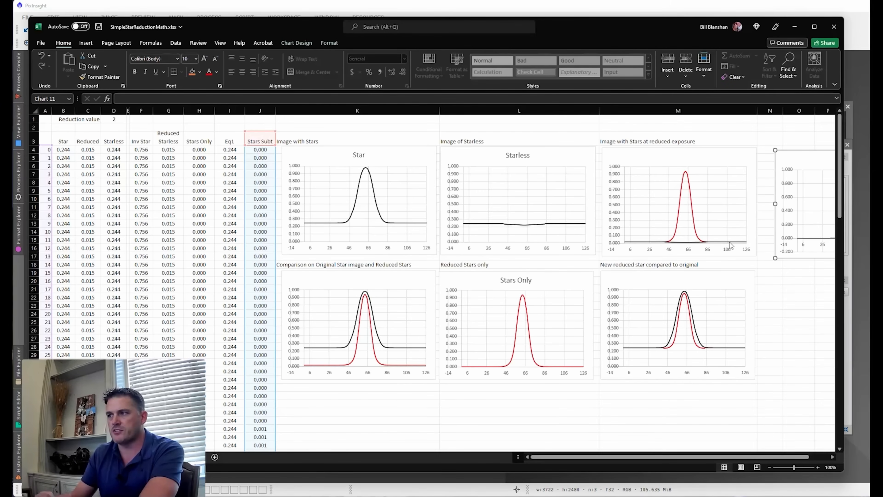
mouse_move(737, 245)
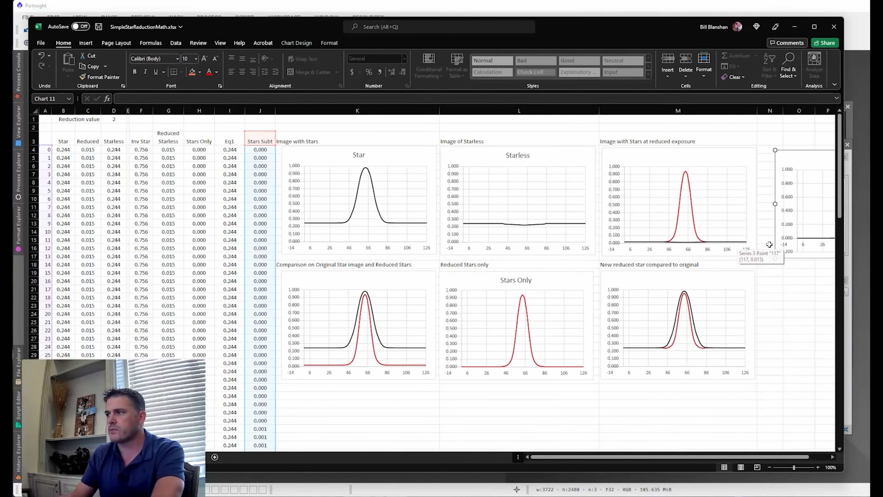
- Return to PixInsight and change the PixelMath expression to ~(~$T/~Starless)
key(alt+Tab)
click(645, 209)
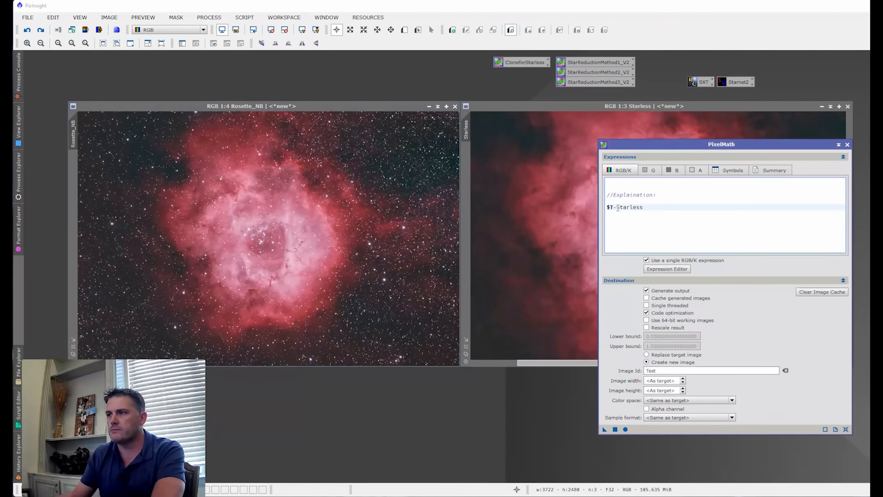
key(BackSpace)
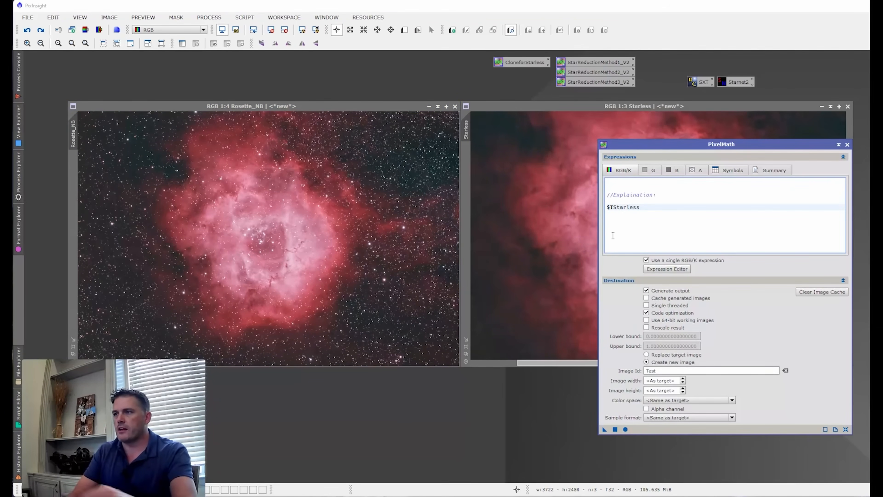
text(/)
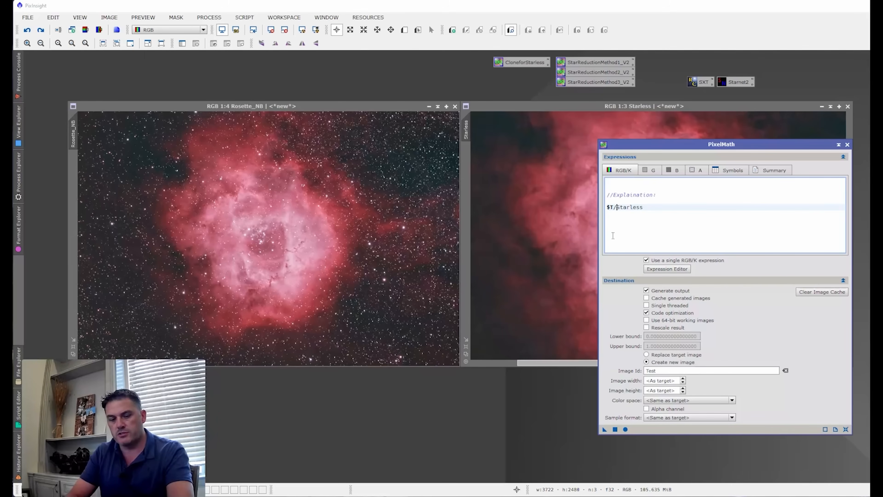
text(1-)
key(BackSpace)
key(BackSpace)
text(~)
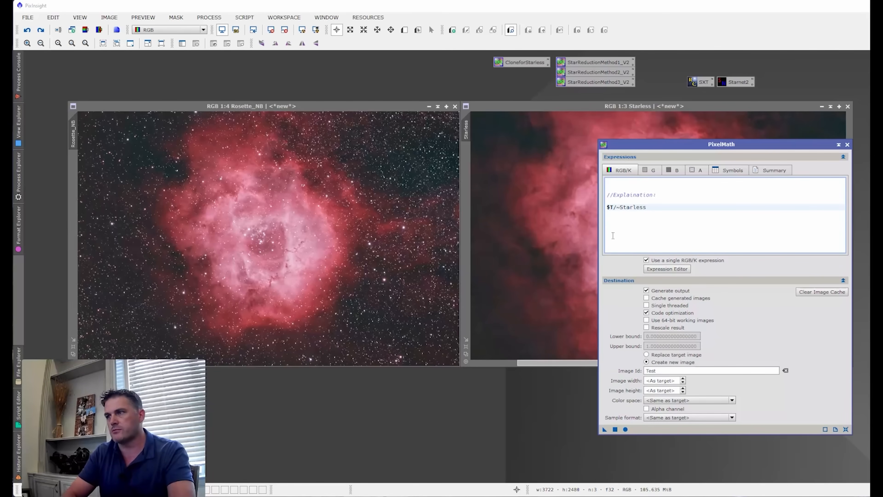
text(~)
text(()
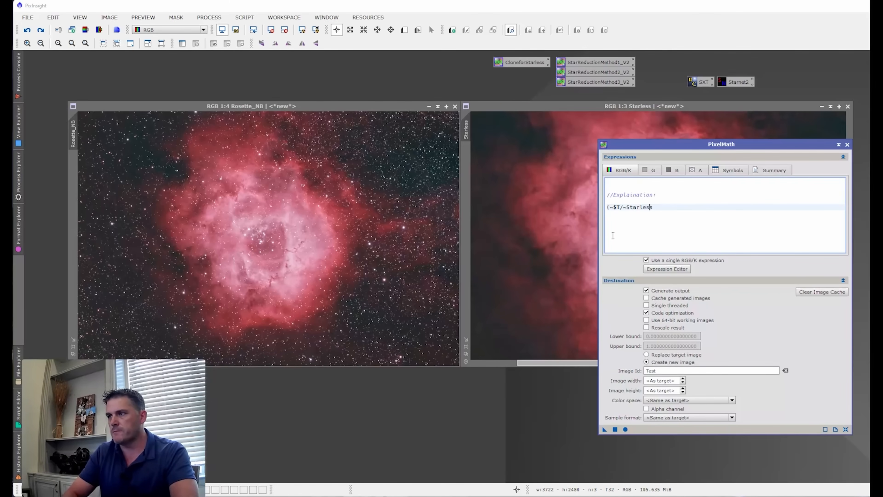
text())
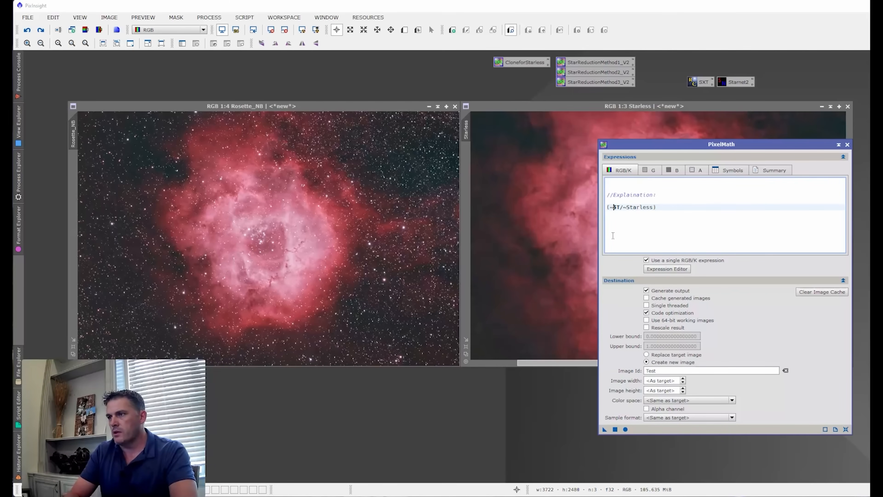
text(~)
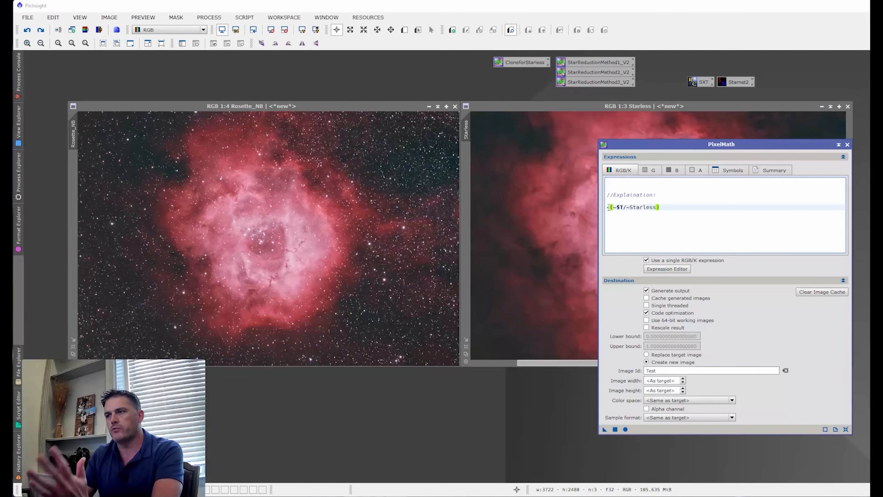
- Apply the ~(~$T/~Starless) expression to Rosette_NB to create a Test image and move Test beside the PixelMath dialog
drag(641, 144, 661, 143)
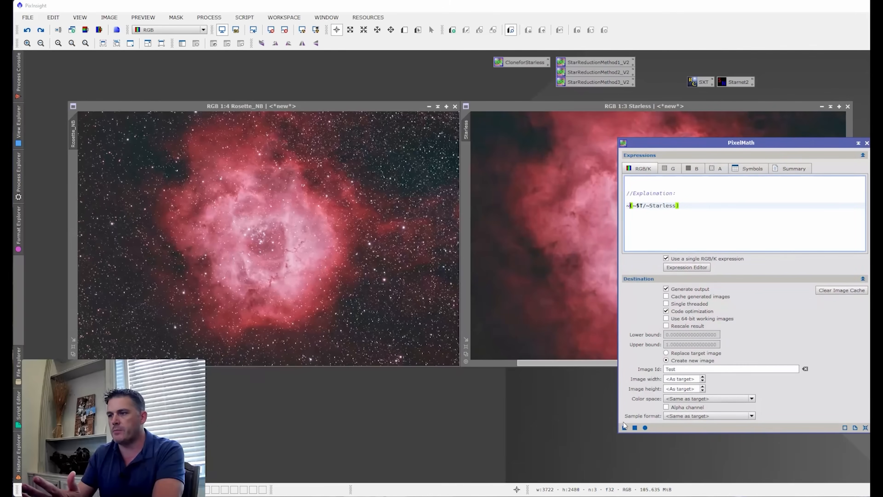
drag(623, 428, 370, 293)
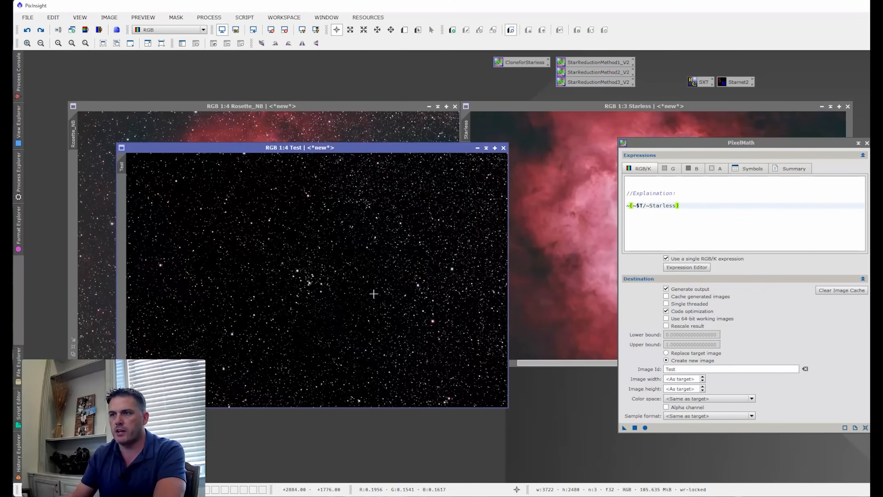
drag(337, 155, 480, 145)
- Magnify the central stars of Test to 3:1 and match the Rosette_NB view to the same area
scroll(458, 270, up, 5)
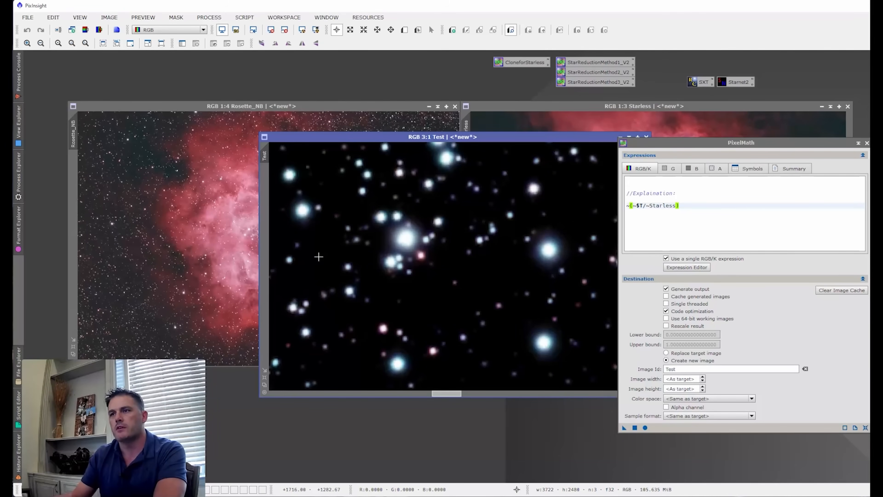
drag(264, 155, 73, 135)
double_click(231, 105)
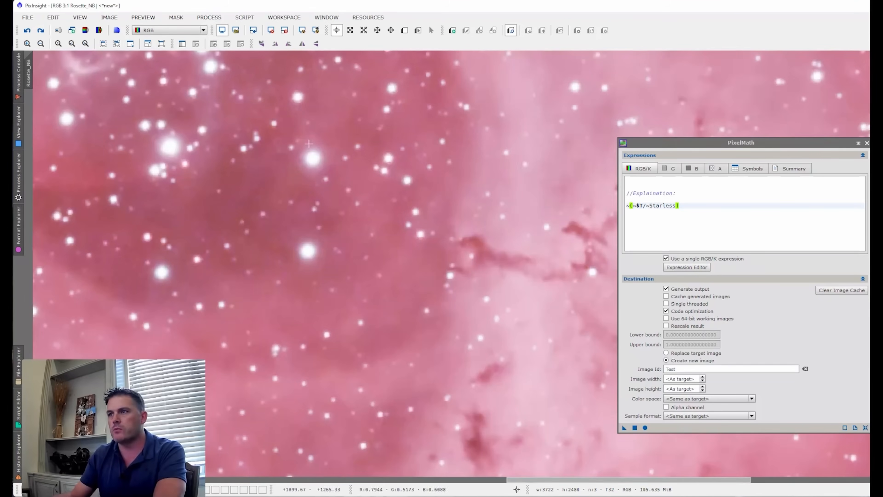
click(870, 17)
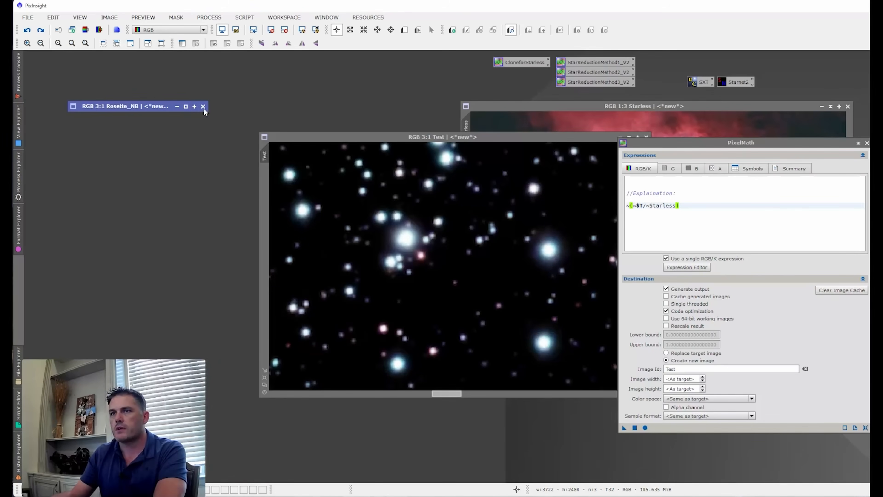
click(183, 106)
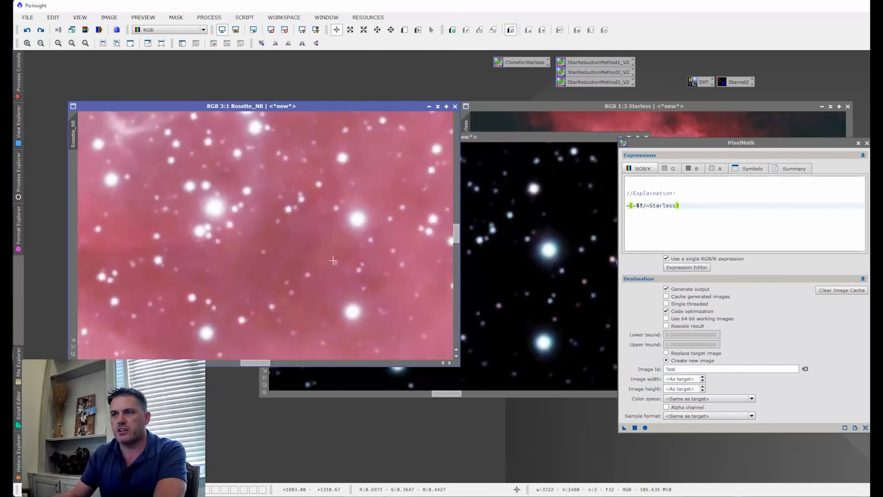
- Compare the pixel values of the brightest central star in Rosette_NB and Test, and examine Test's star field
click(493, 268)
click(213, 207)
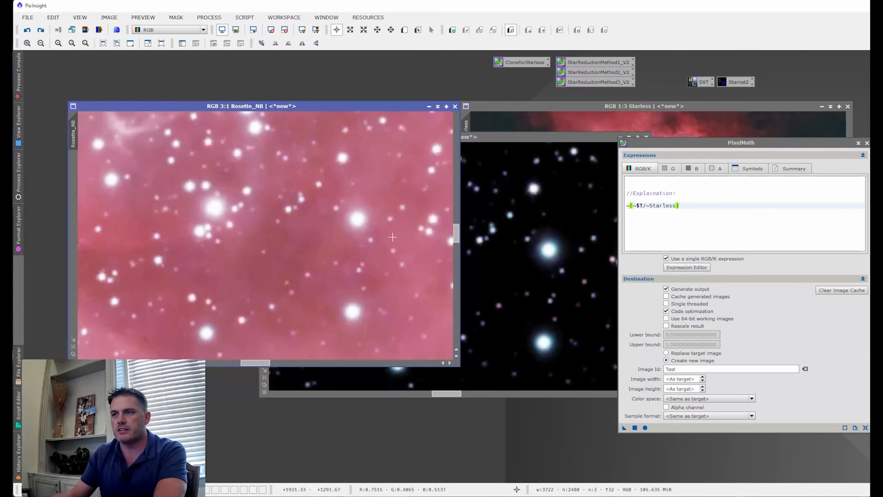
click(530, 259)
click(407, 239)
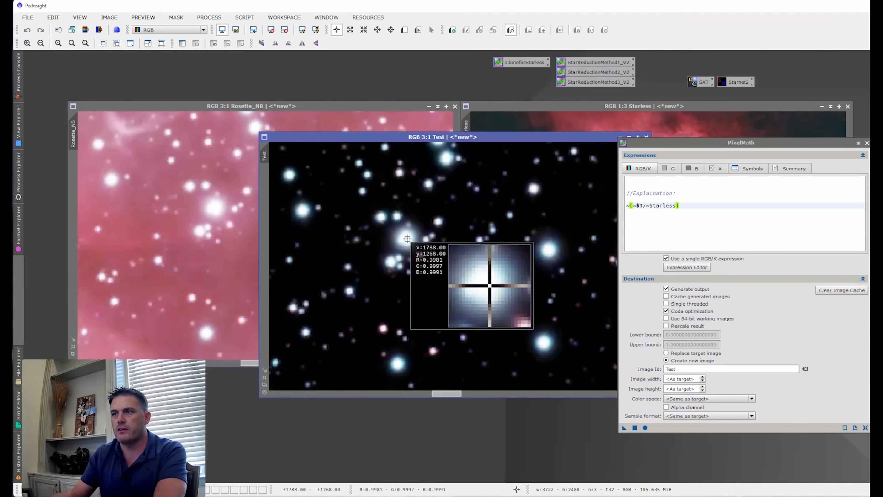
scroll(425, 261, down, 6)
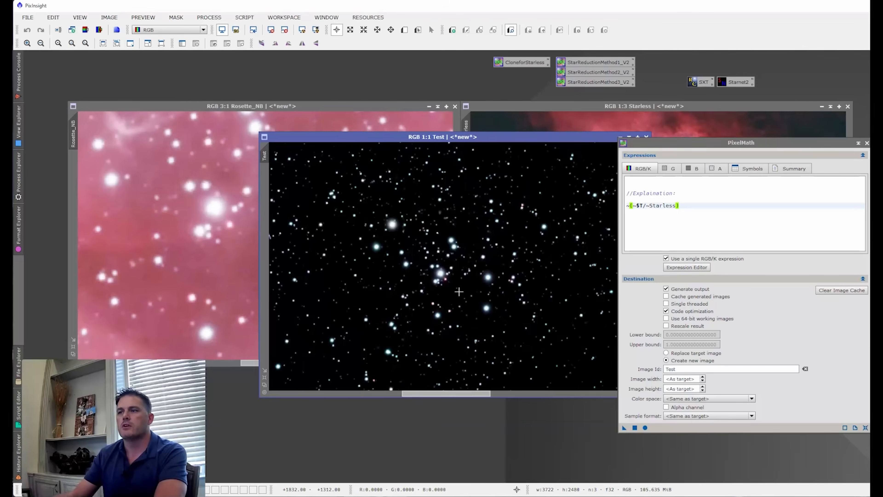
scroll(457, 279, up, 3)
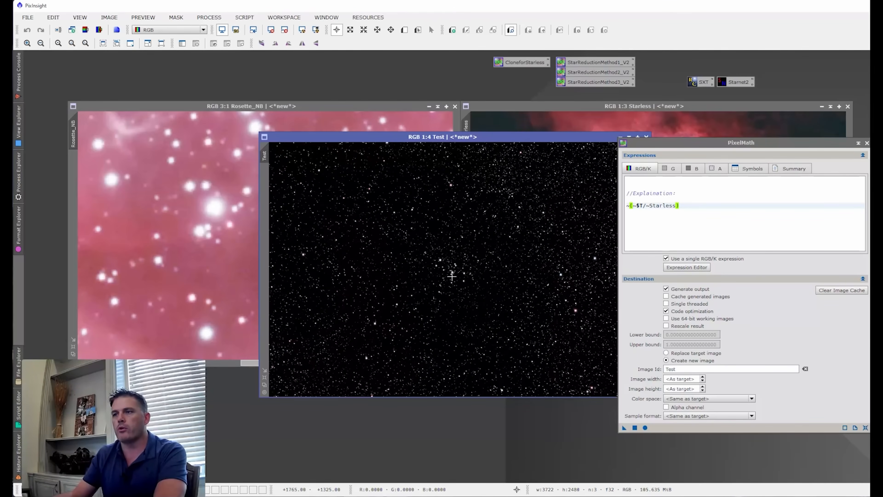
scroll(438, 271, up, 1)
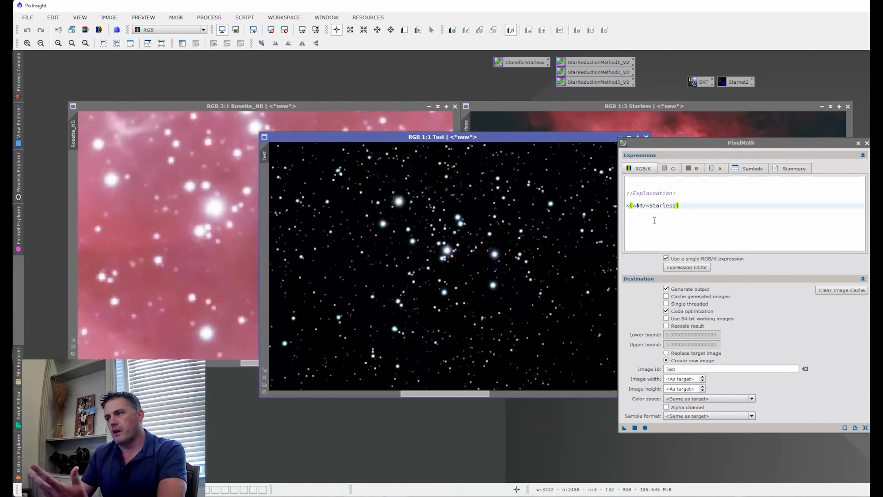
- Comment out the ~(~$T/~Starless) expression with // and enter mtf(~0.15,$T) on a new line below it
click(627, 205)
text(//)
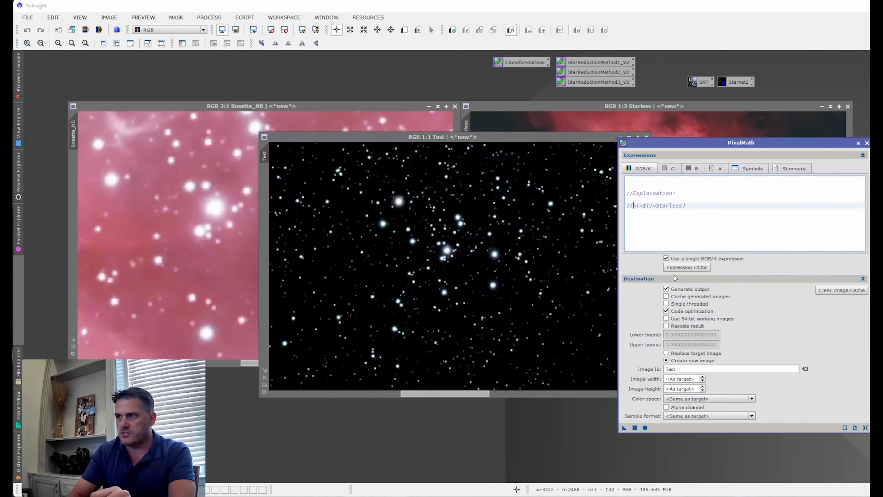
click(713, 204)
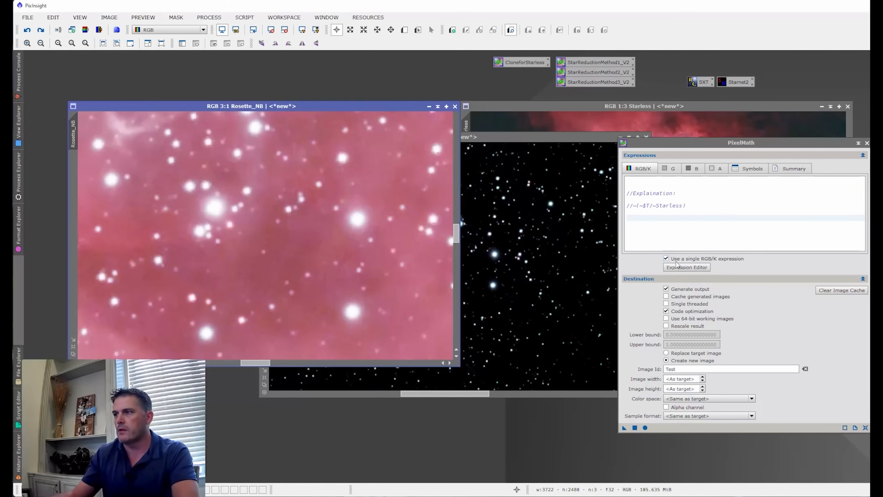
click(652, 219)
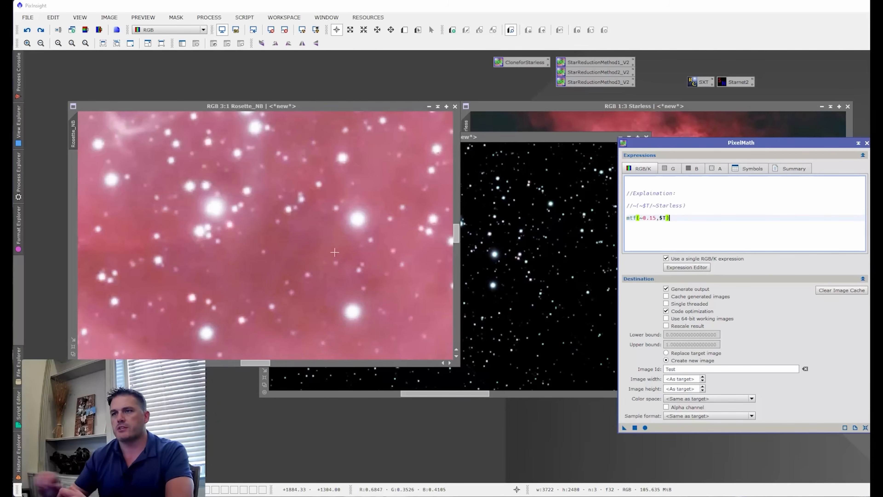
- Apply the mtf(~0.15,$T) expression to the whole-nebula view of Rosette_NB and move the new image toward the PixelMath dialog
scroll(361, 254, down, 6)
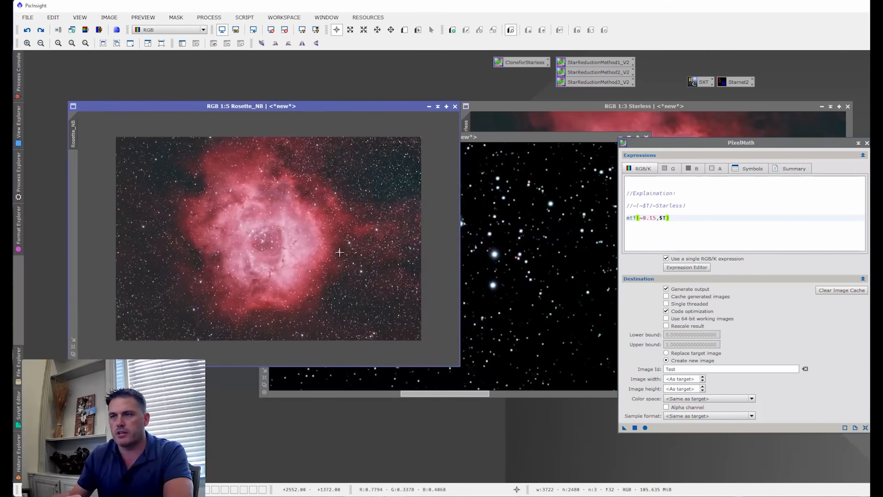
scroll(327, 255, up, 1)
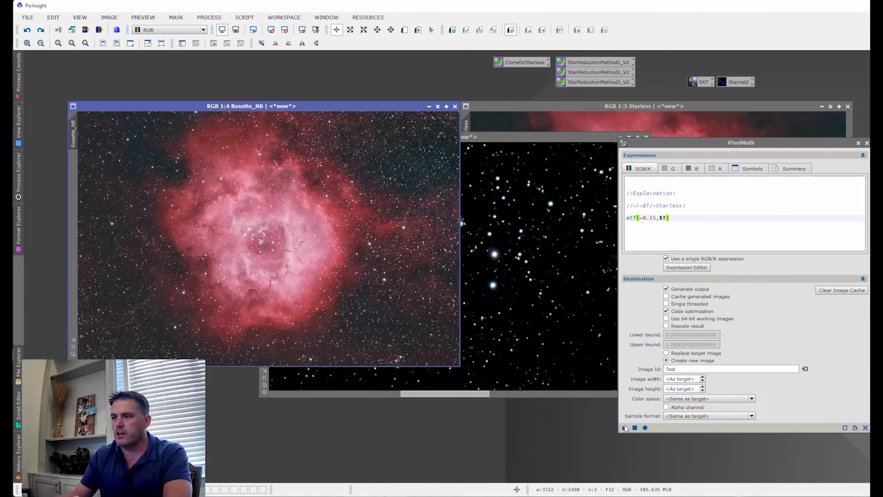
drag(624, 428, 312, 253)
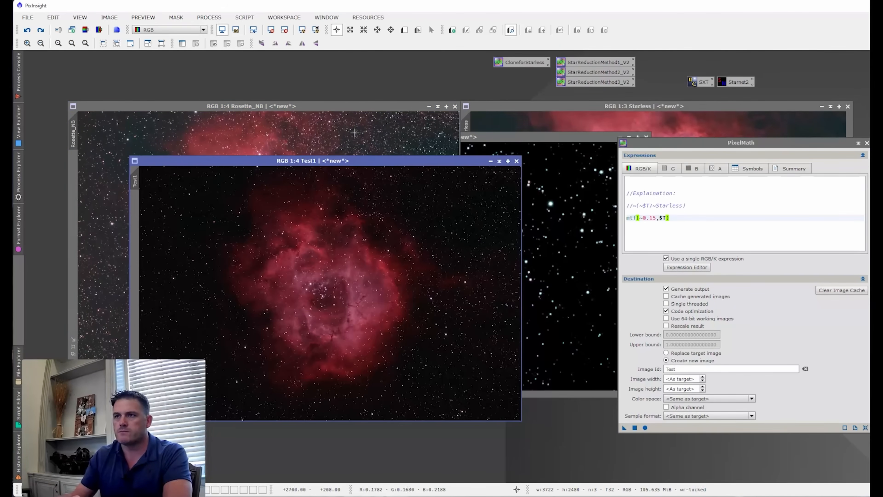
drag(330, 161, 438, 129)
- Magnify the central stars of Test1 to 2:1, match Rosette_NB to the same area and arrange both images side by side
scroll(438, 247, up, 4)
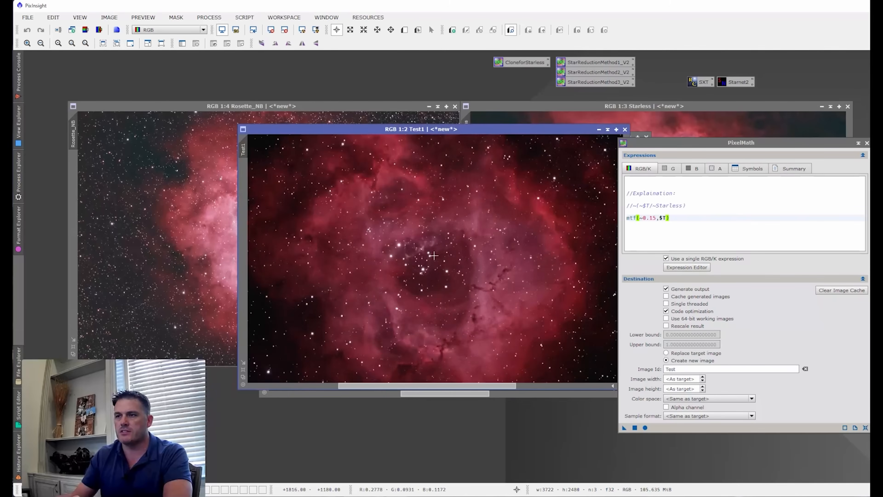
click(185, 234)
click(499, 260)
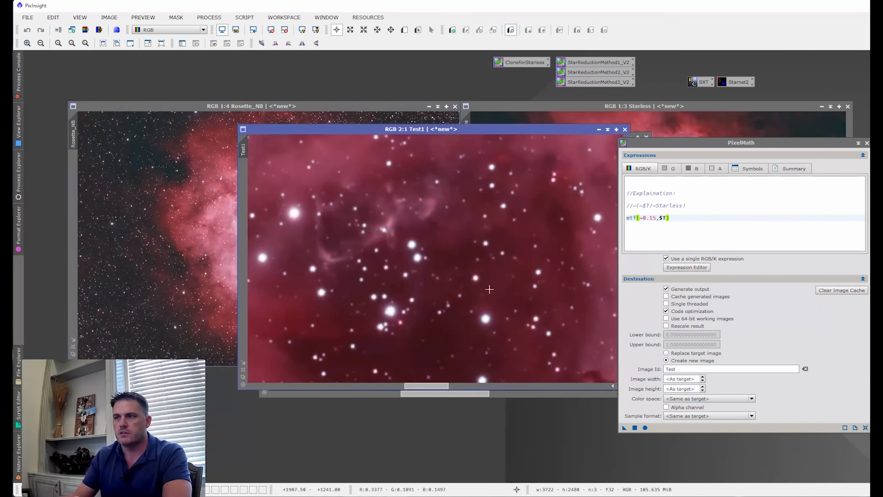
drag(245, 150, 74, 134)
drag(652, 145, 815, 144)
drag(401, 129, 483, 109)
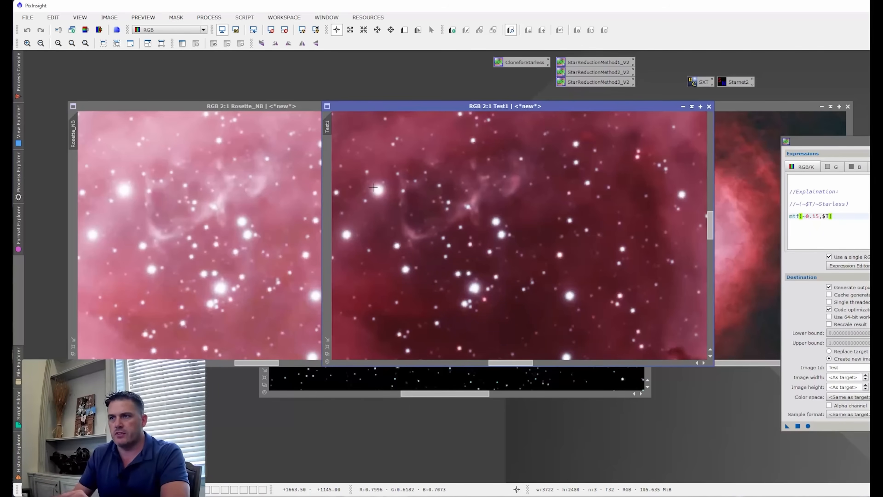
- Close Test1 and rearrange the Starless image and PixelMath dialog beside Rosette_NB
click(747, 129)
drag(575, 107, 521, 143)
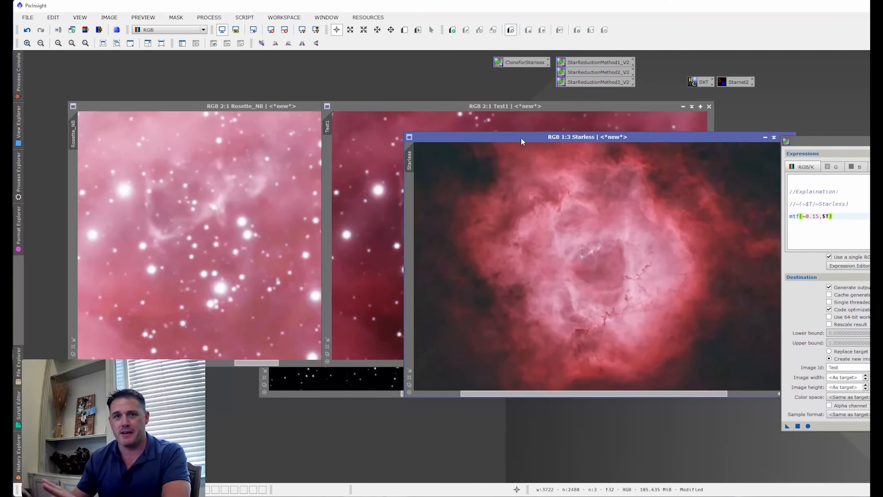
click(531, 122)
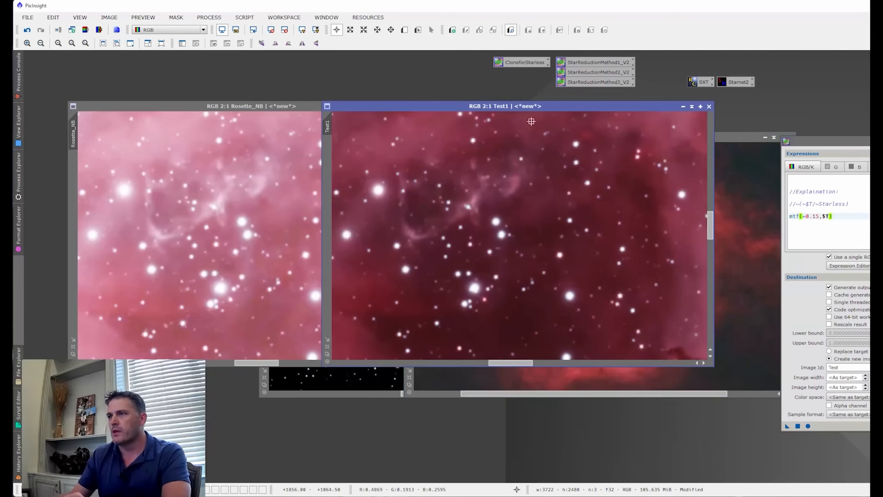
click(708, 107)
drag(803, 140, 624, 126)
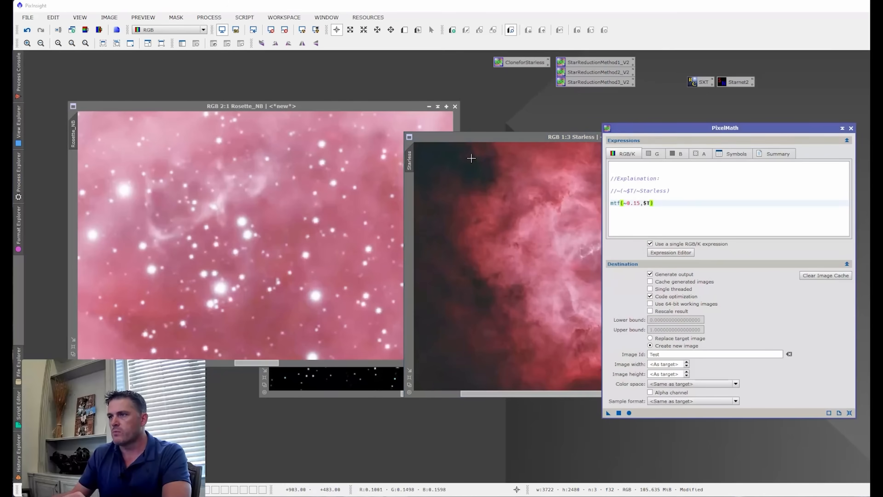
drag(466, 137, 465, 108)
click(283, 215)
scroll(283, 215, down, 1)
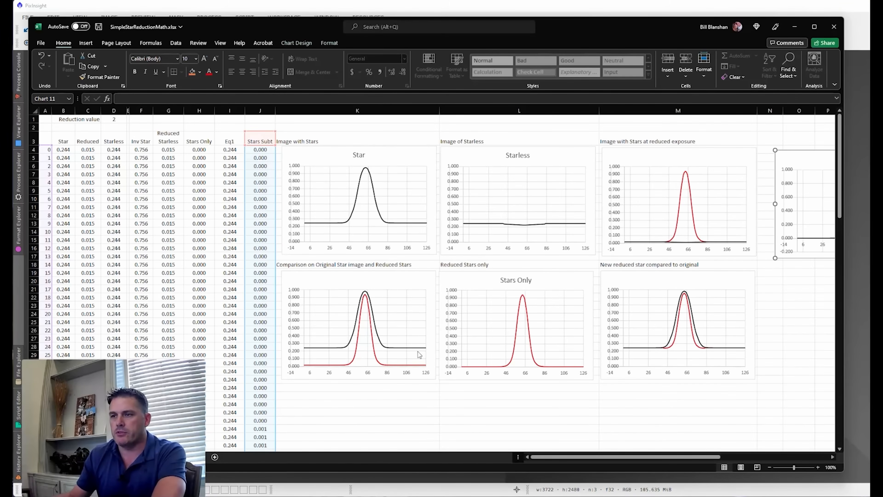
- Examine the charts comparing original and reduced star profiles in the SimpleStarReductionMath.xlsx workbook in Excel
click(359, 397)
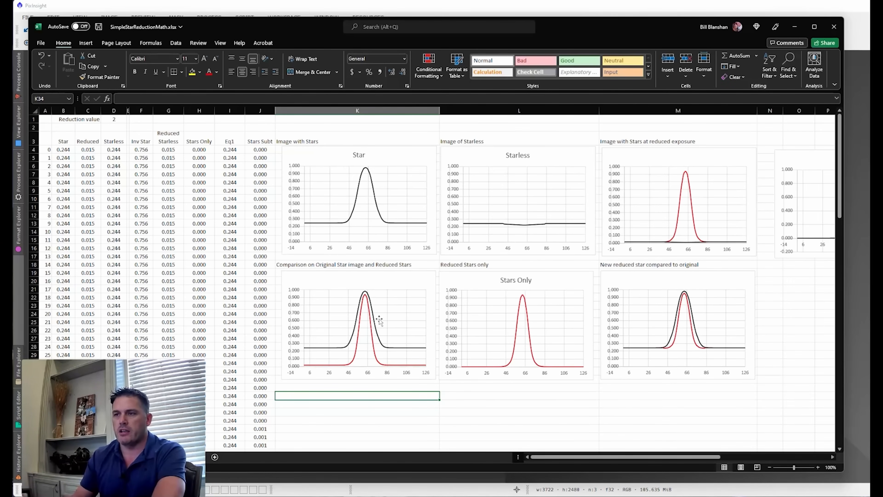
mouse_move(384, 349)
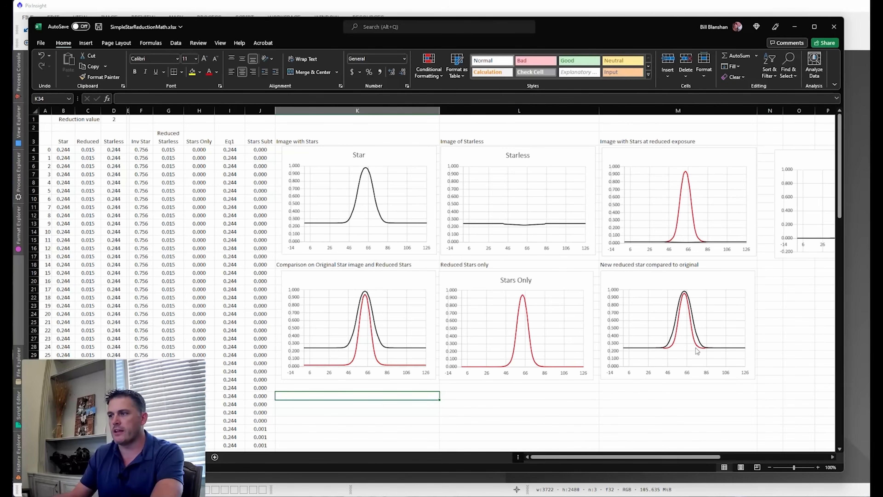
click(590, 395)
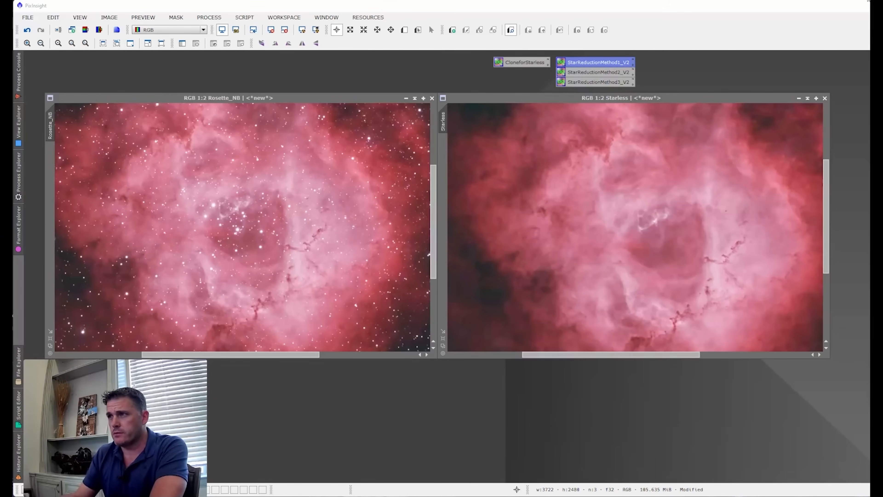
- Open the StarReductionMethod1_V2 process in PixInsight and review its expression and symbols
double_click(594, 63)
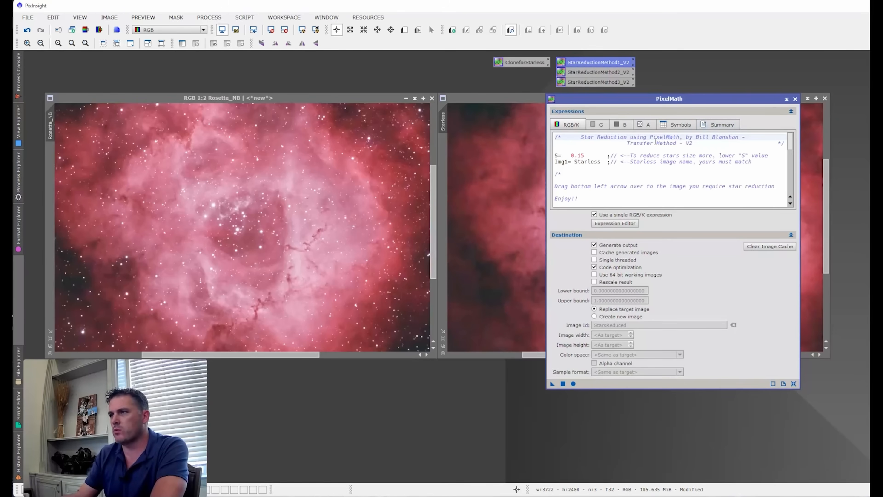
drag(661, 100, 727, 135)
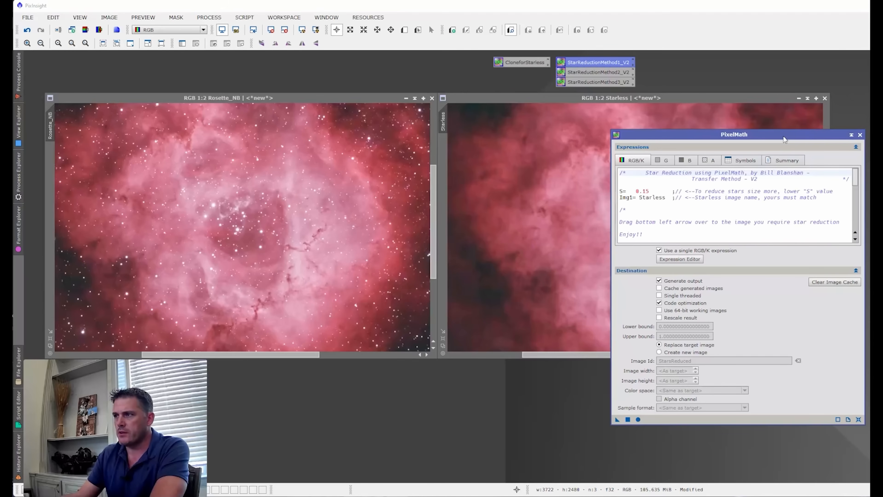
click(746, 162)
click(639, 161)
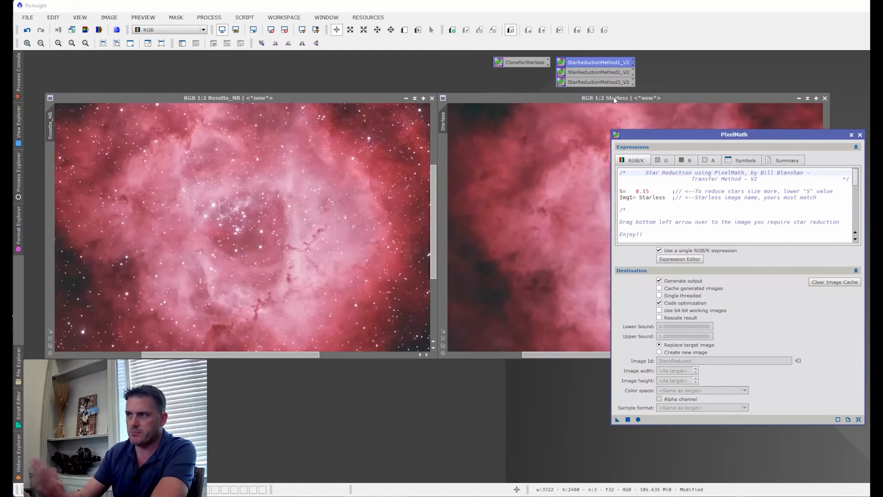
- Try the Transfer Method with S at 0.15 and Img1 as Starless on Rosette_NB, and undo it
click(623, 226)
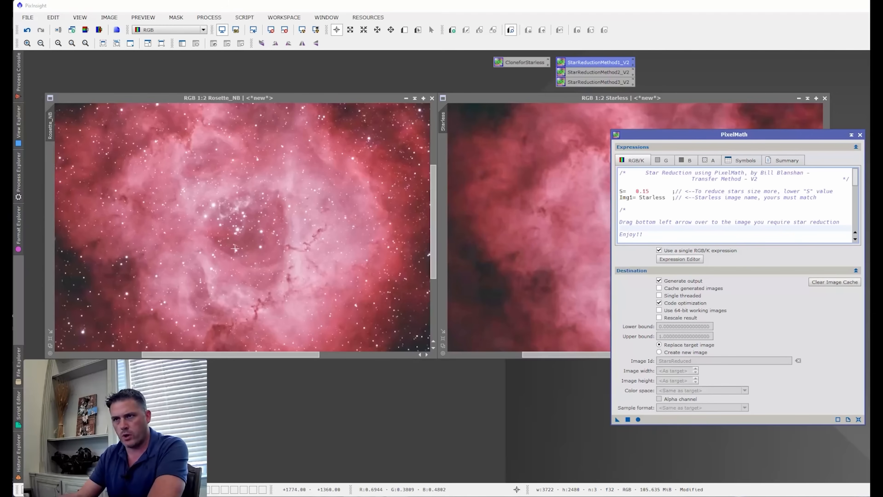
drag(618, 420, 283, 244)
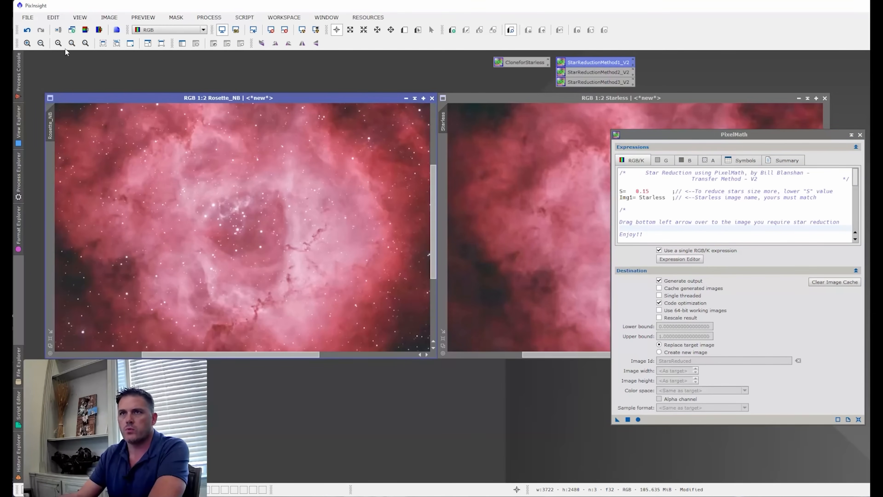
click(28, 31)
- Examine the Transfer Method equations, check the star reduction charts in Excel and return to PixInsight
click(677, 211)
scroll(719, 214, down, 5)
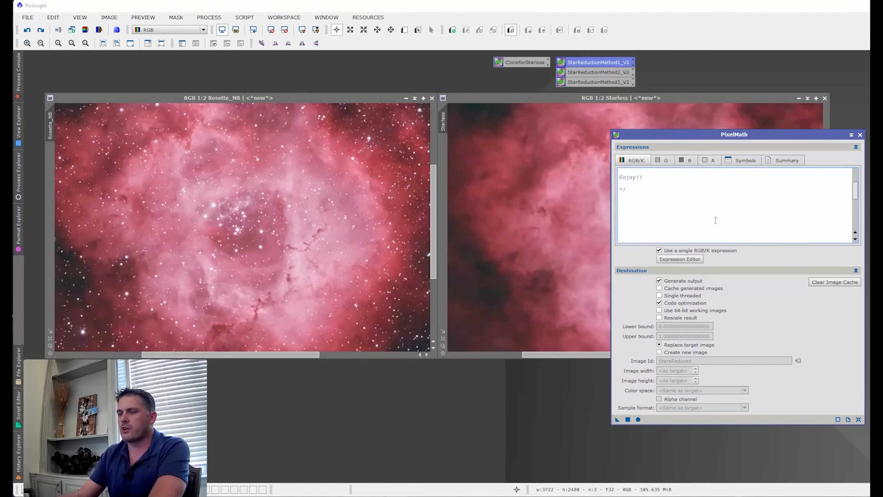
scroll(692, 215, up, 1)
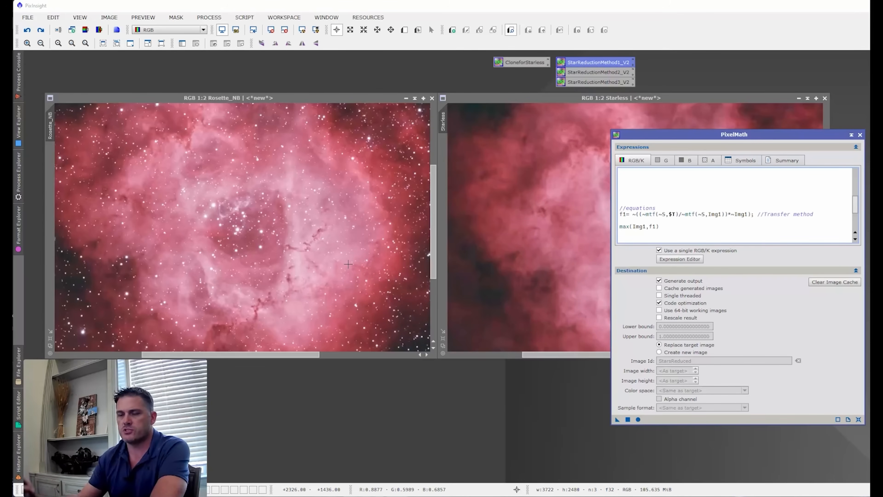
click(240, 494)
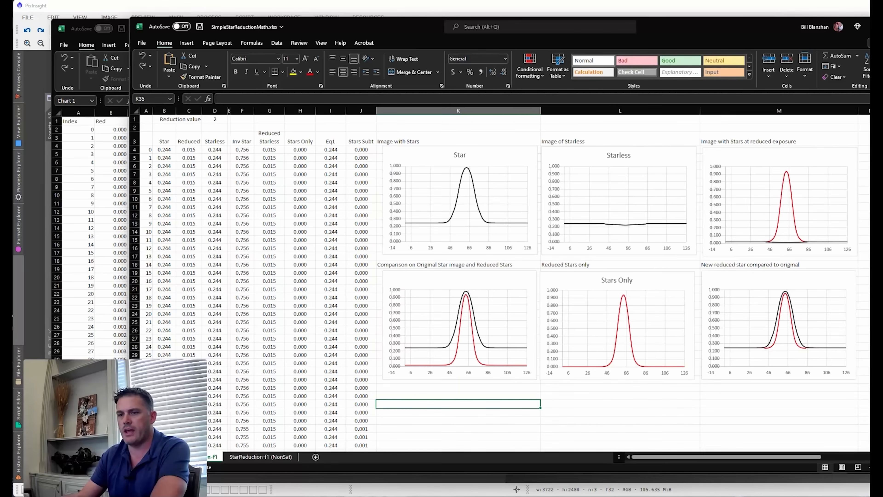
mouse_move(153, 496)
click(167, 495)
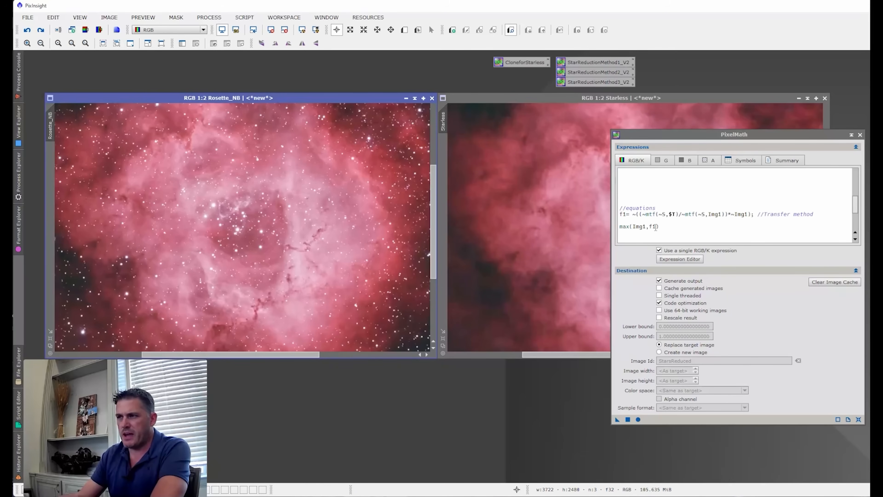
- Apply the Transfer Method star reduction to Rosette_NB, replacing the target image
drag(686, 137, 691, 140)
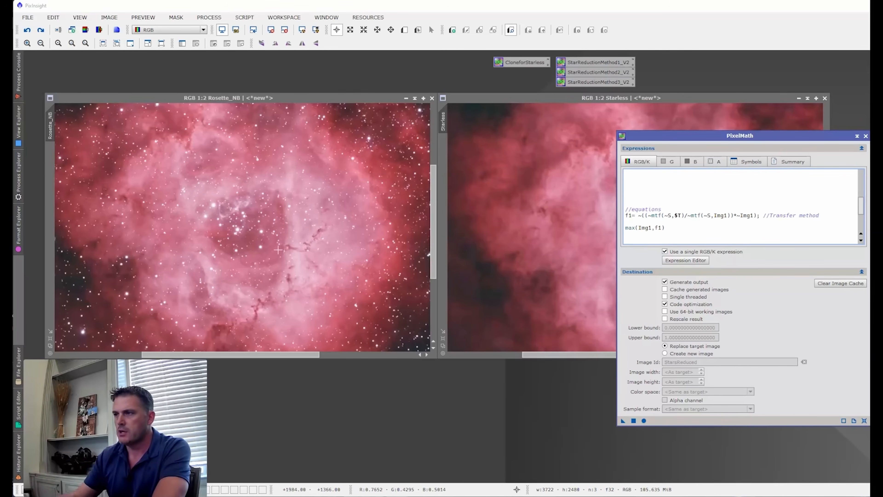
click(670, 221)
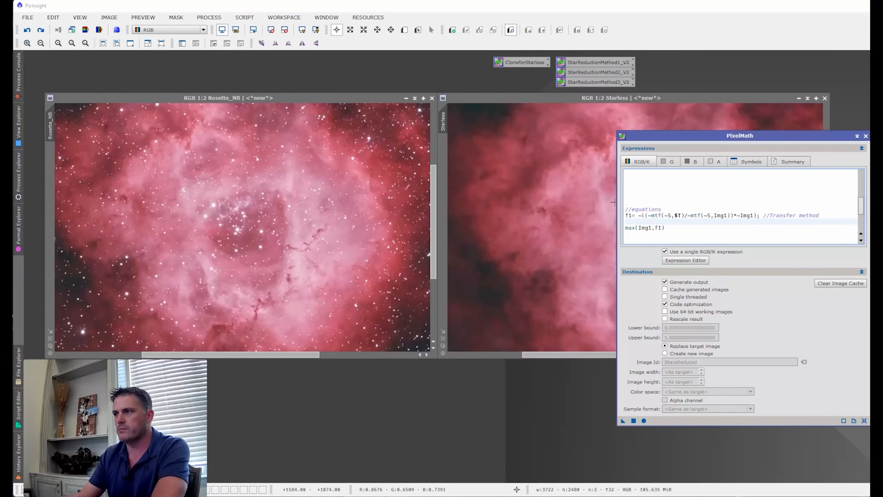
drag(621, 422, 265, 244)
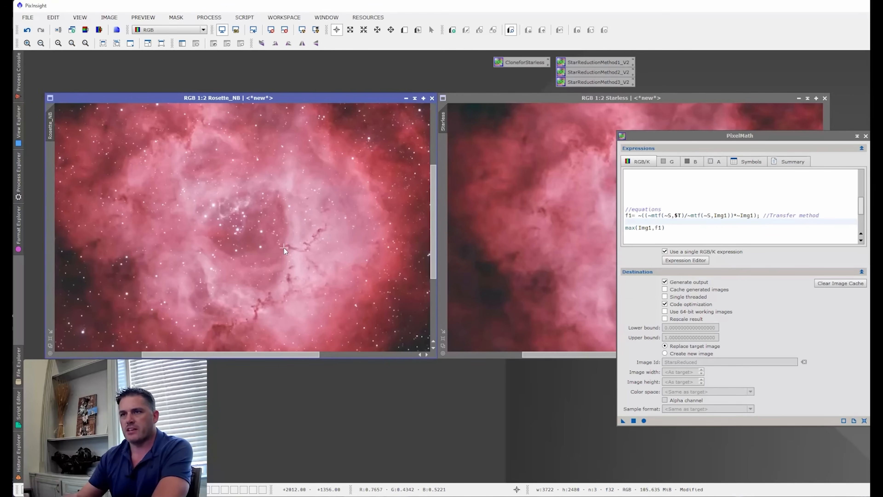
- Magnify the central stars of Rosette_NB to 2:1, match the Starless view and move the PixelMath dialog aside
scroll(238, 221, up, 2)
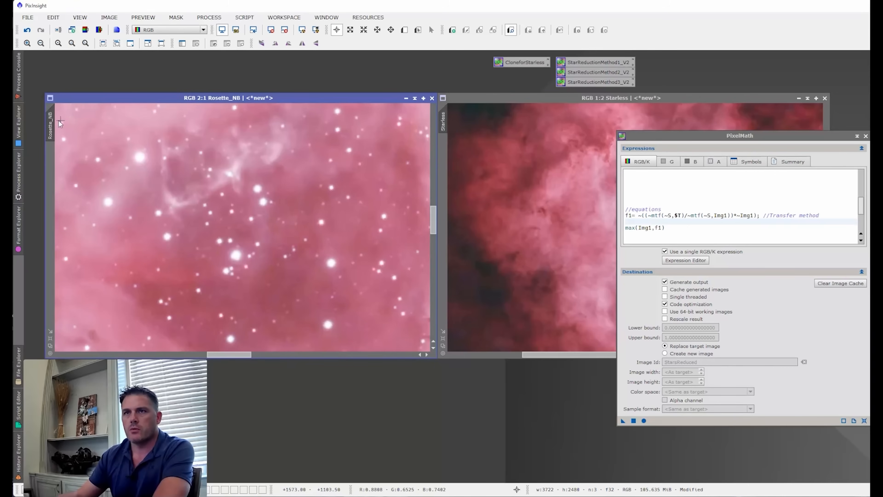
drag(53, 121, 443, 120)
drag(644, 137, 722, 116)
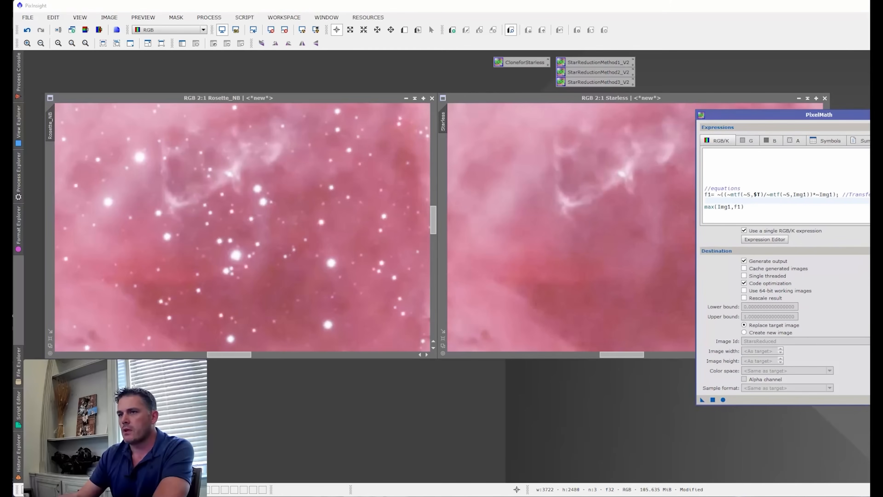
- Compare Rosette_NB before and after the star reduction by repeatedly undoing and redoing it, at 2:1 and at 1:4
click(27, 31)
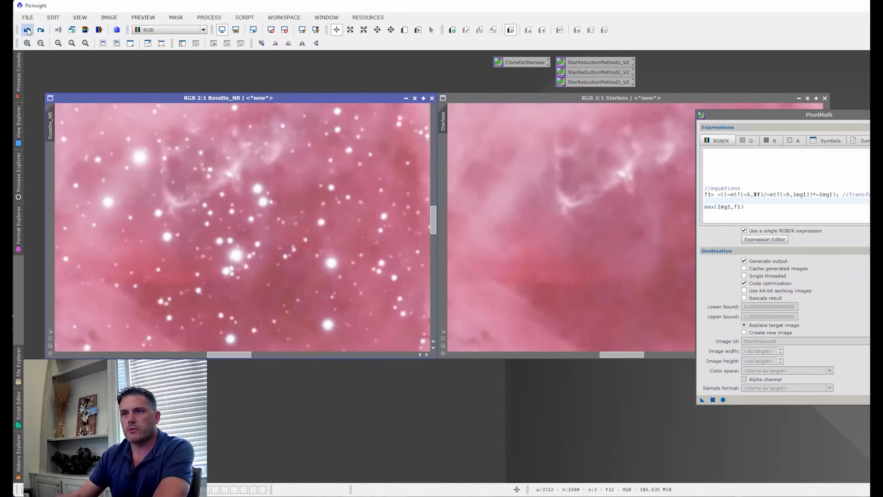
click(41, 31)
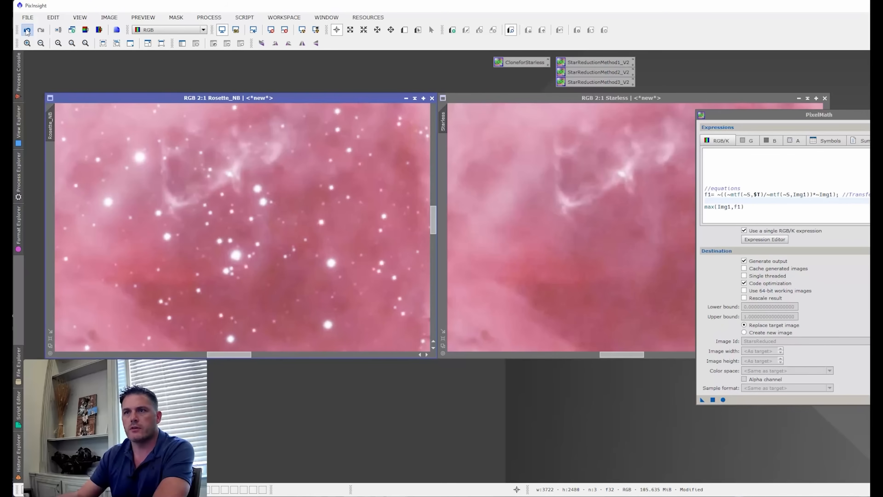
click(28, 31)
click(41, 30)
scroll(239, 177, down, 5)
scroll(239, 178, up, 1)
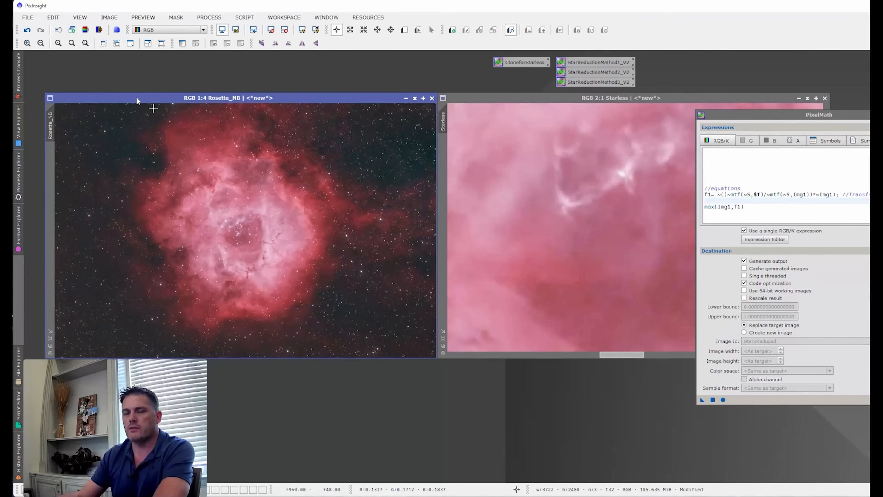
click(27, 30)
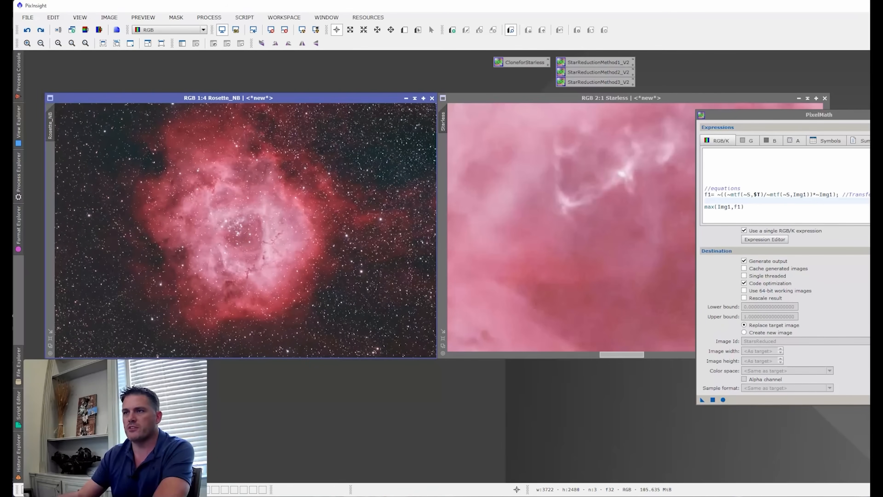
click(41, 31)
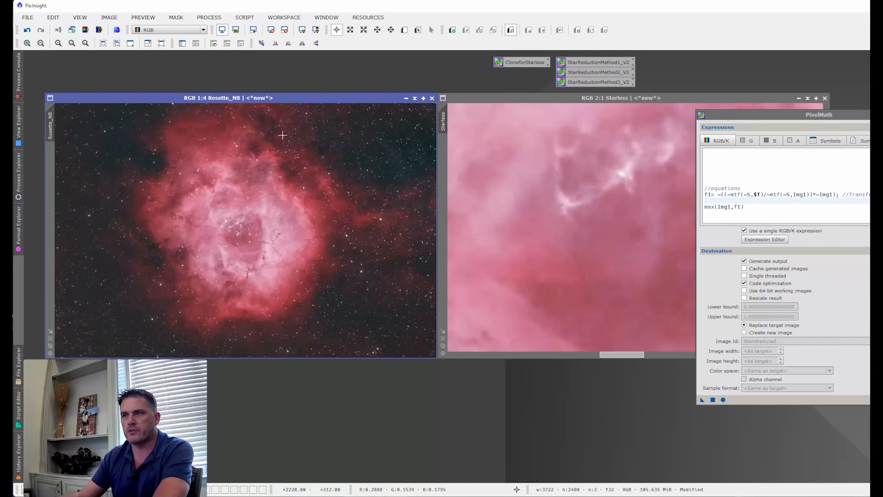
- Undo the existing star reduction on Rosette_NB and try the Transfer Method again with S at 0.15
click(27, 30)
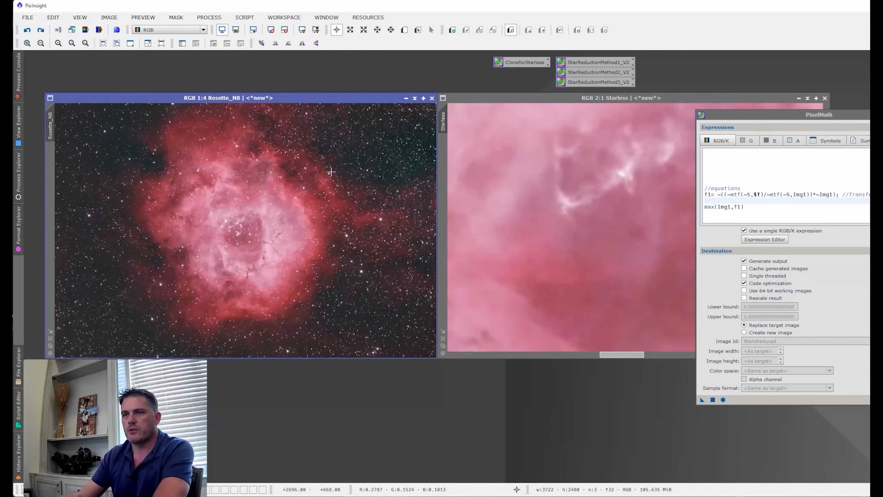
drag(755, 114, 617, 135)
scroll(614, 206, up, 3)
scroll(625, 204, up, 3)
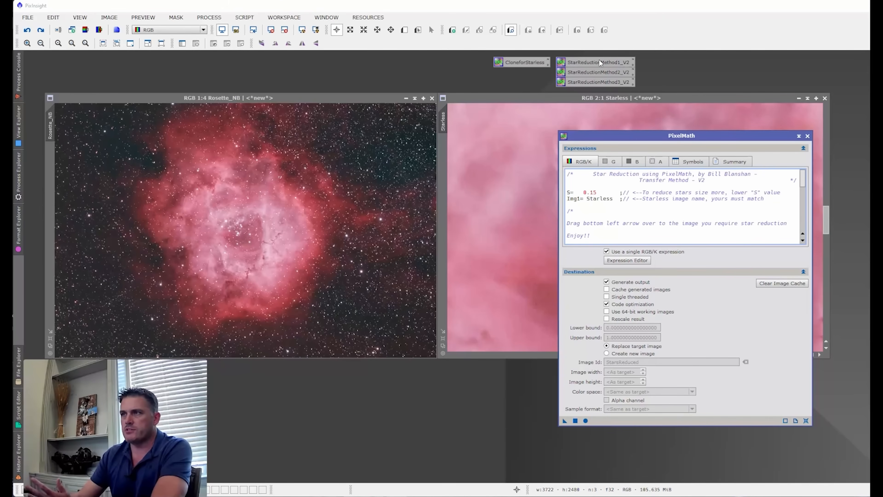
drag(593, 136, 588, 128)
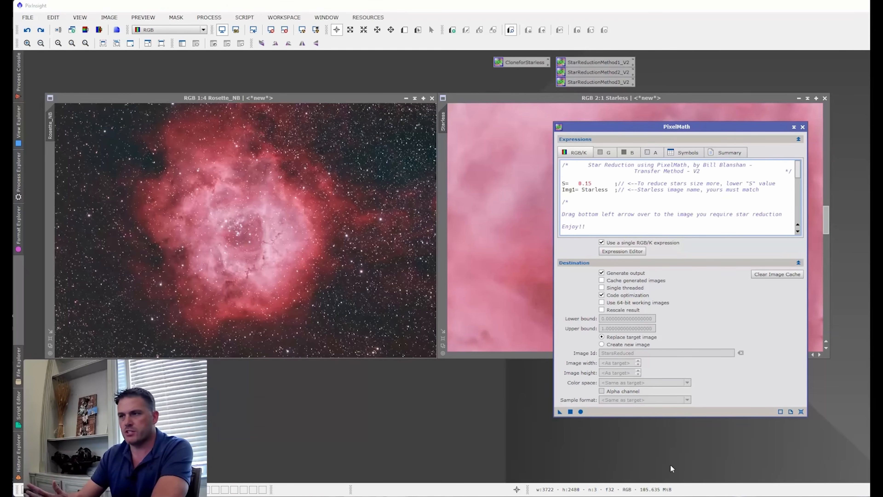
drag(560, 411, 414, 322)
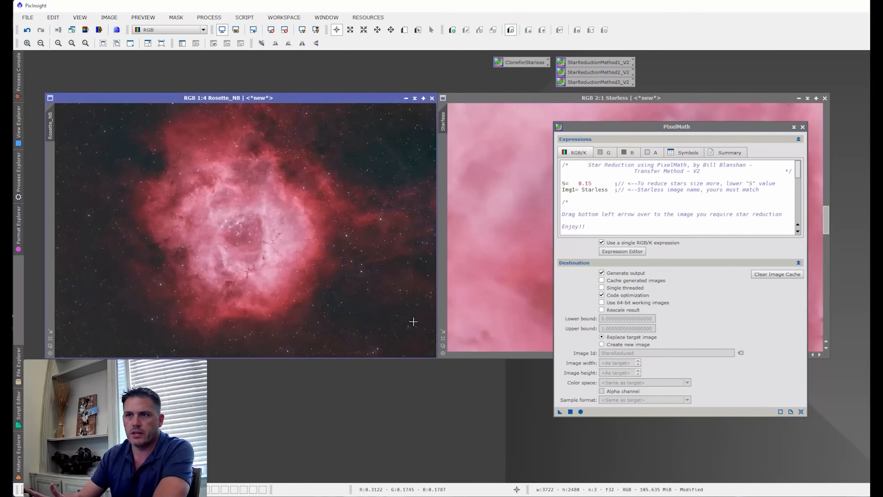
click(27, 30)
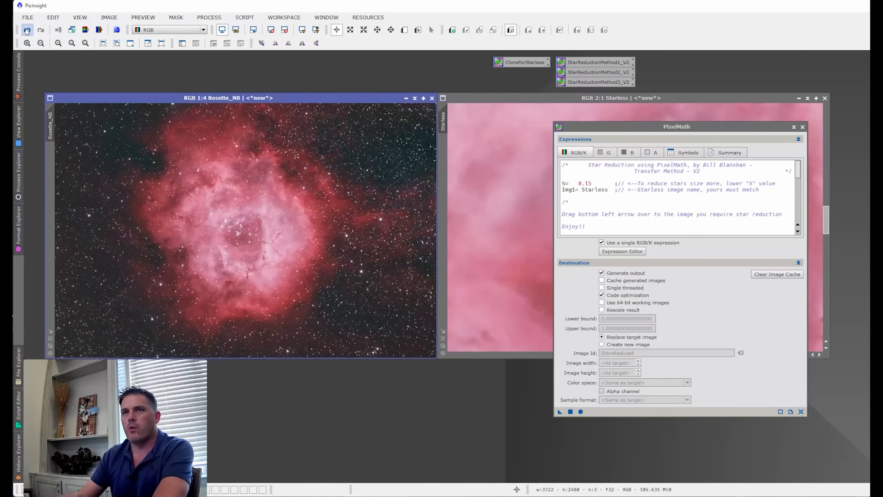
- Set the Transfer Method's S value to 0.10 and apply it to Rosette_NB
click(597, 183)
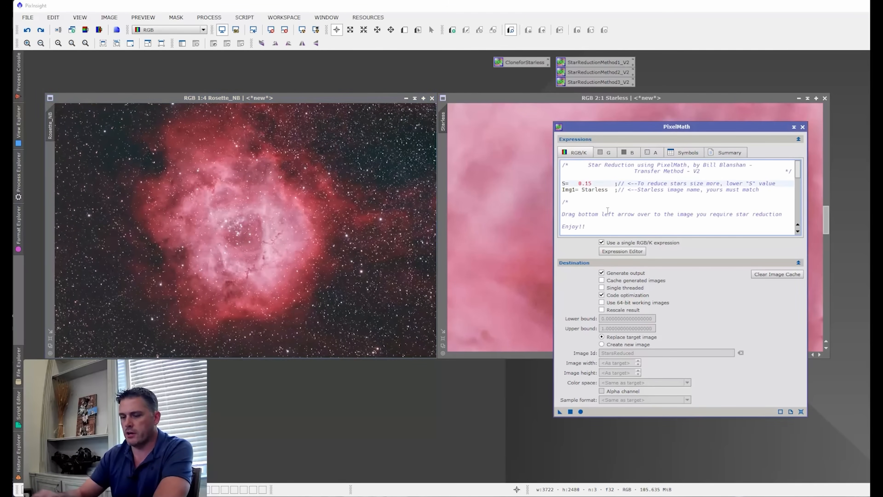
text(0)
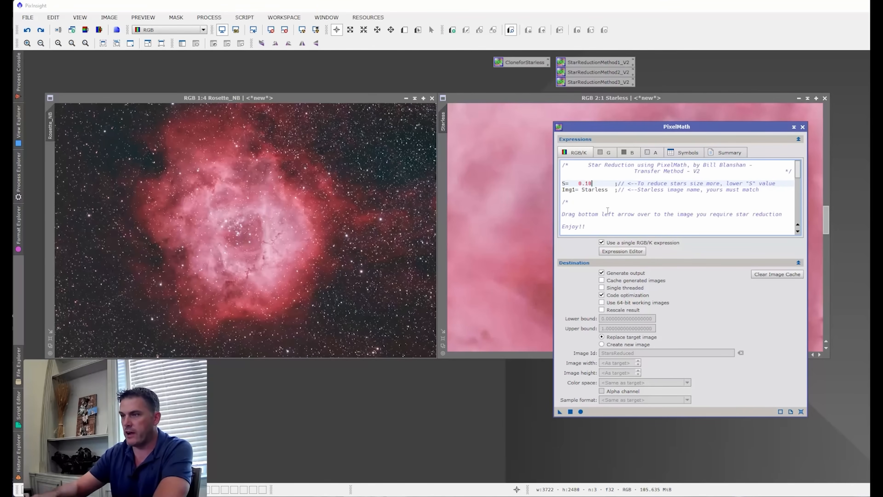
drag(560, 411, 269, 253)
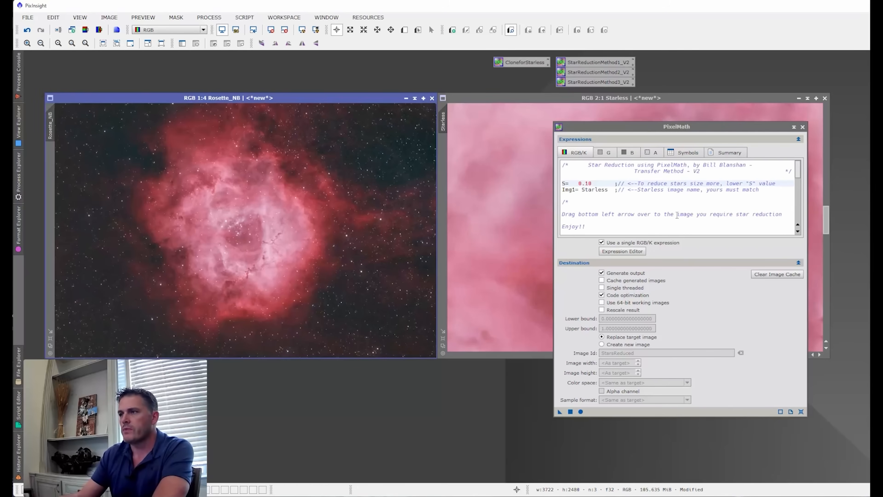
scroll(676, 215, down, 8)
scroll(670, 207, up, 8)
drag(621, 127, 642, 149)
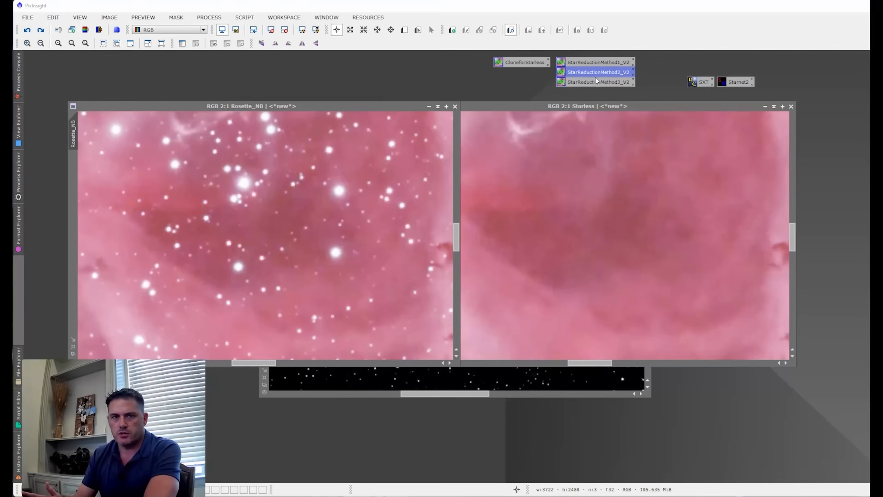
- Open the Halo Method V2 process, comment out its max(Img1,$T-mean(f2,f3)) line and add f2 as the output expression
double_click(595, 76)
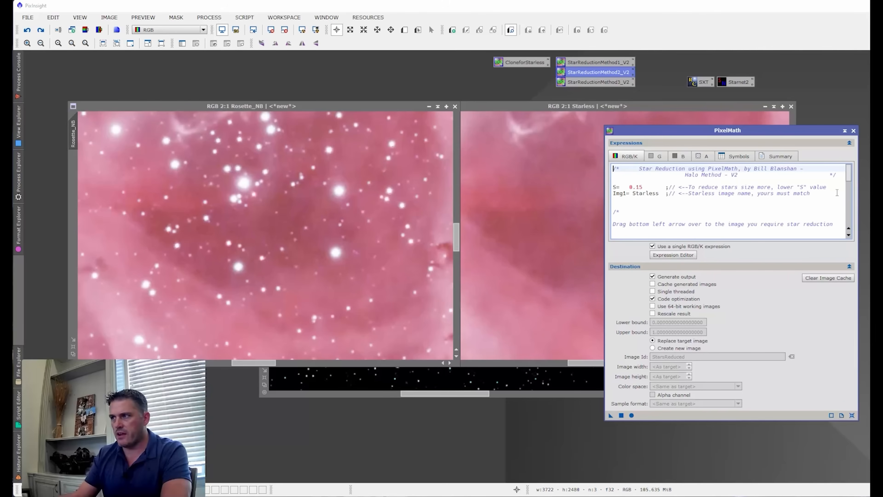
scroll(673, 205, down, 6)
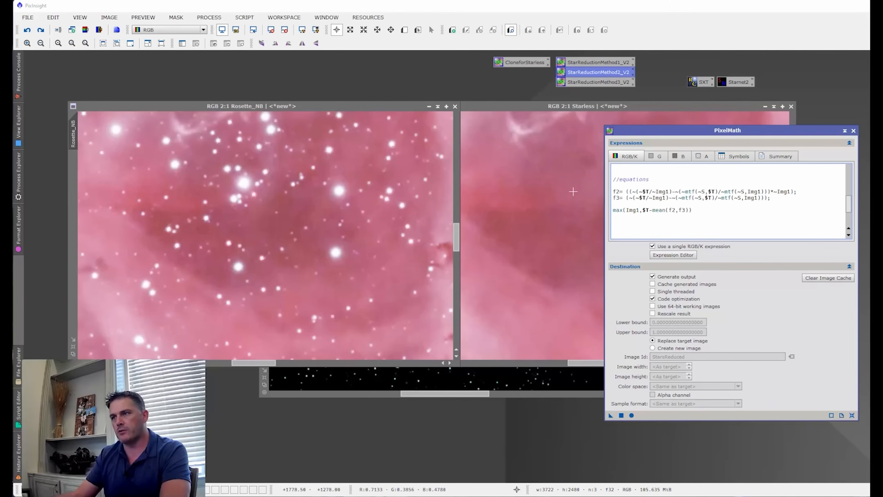
click(615, 211)
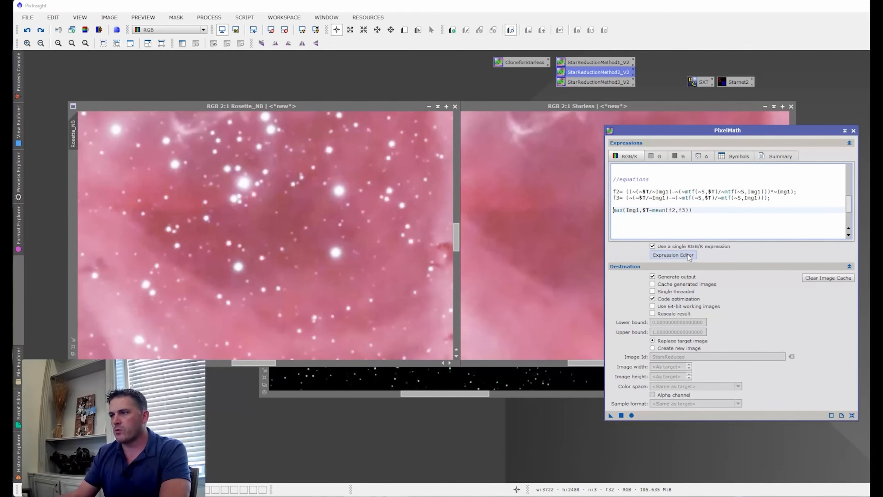
text(//)
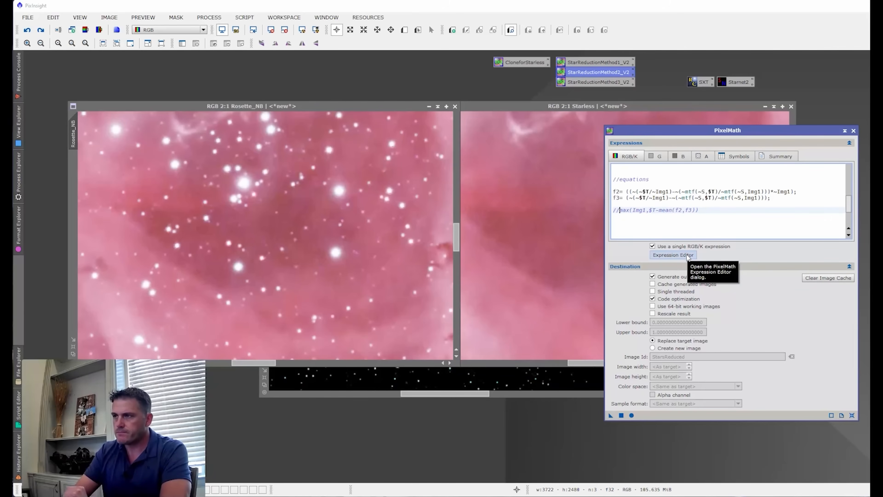
click(722, 211)
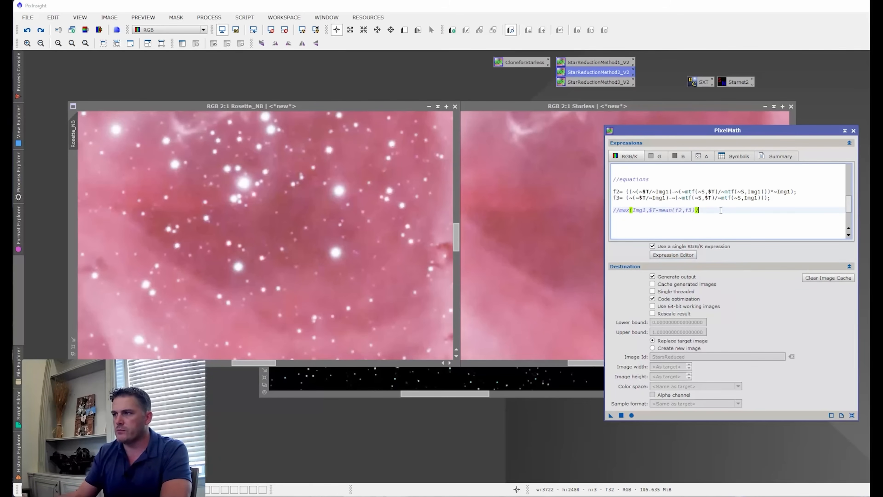
key(Return)
key(Return)
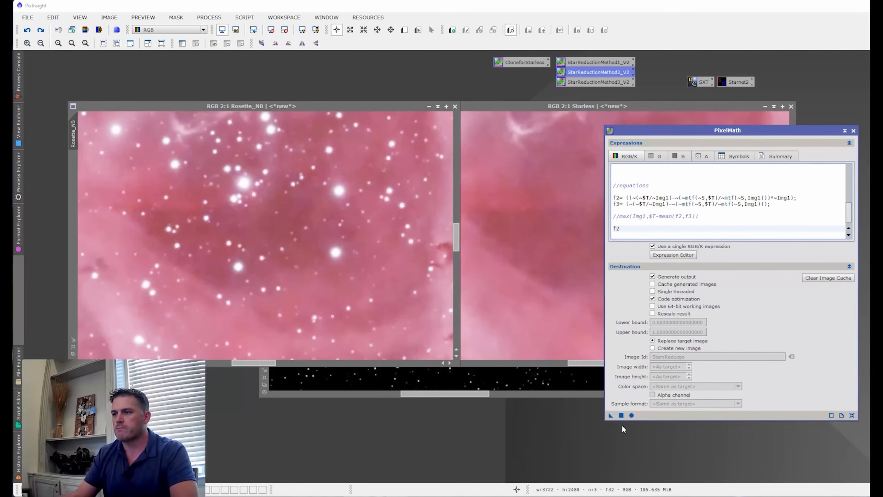
- Apply the f2 expression to Rosette_NB and examine the star halos magnified to 5:1 and 4:1
drag(610, 415, 305, 237)
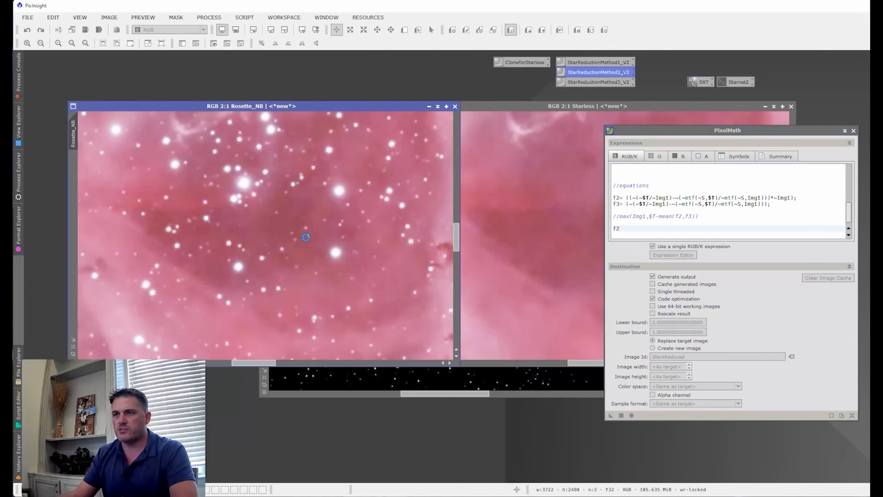
scroll(244, 179, up, 3)
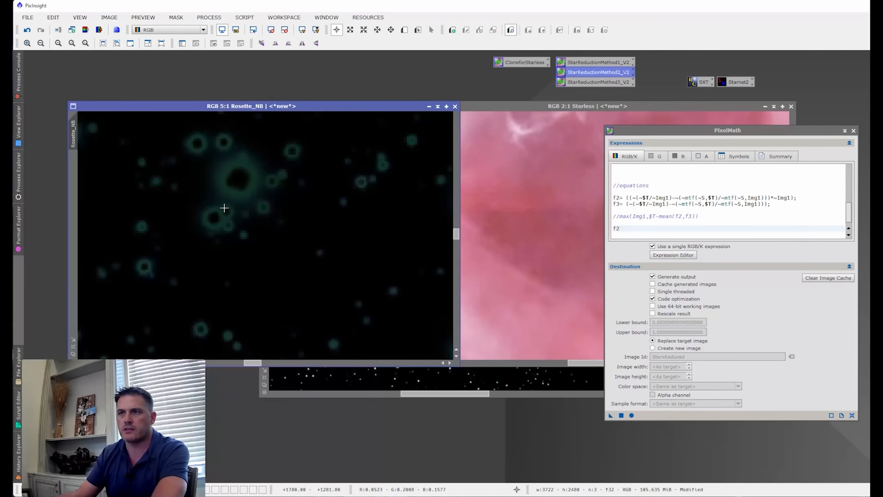
scroll(231, 209, down, 1)
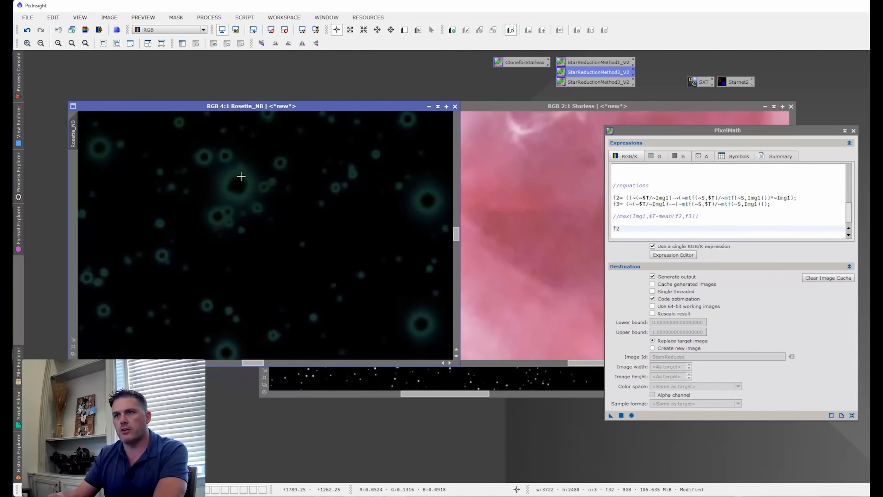
- Remove the f2 output line, reactivate max(Img1,$T-mean(f2,f3)) and undo the f2 result on Rosette_NB
double_click(616, 228)
key(BackSpace)
click(620, 216)
key(BackSpace)
key(BackSpace)
click(693, 220)
click(274, 184)
click(27, 30)
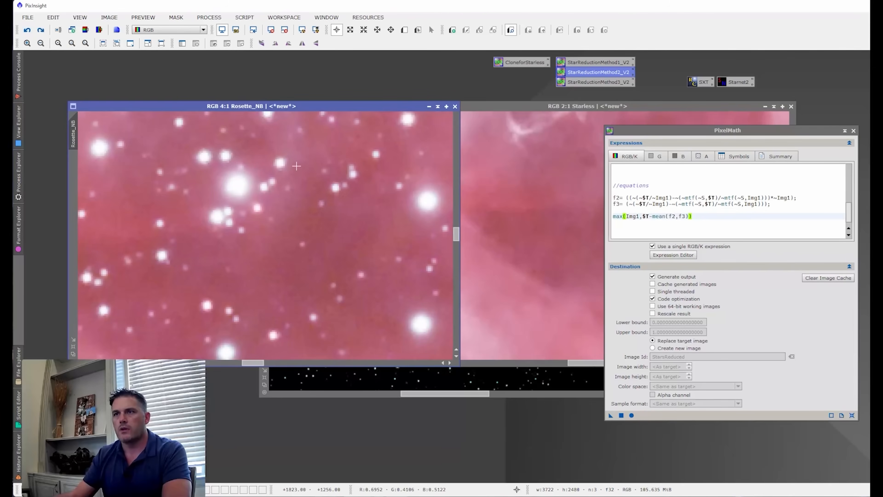
- Apply the Halo Method to Rosette_NB and compare the whole nebula before and after by undoing and redoing it
drag(611, 416, 335, 261)
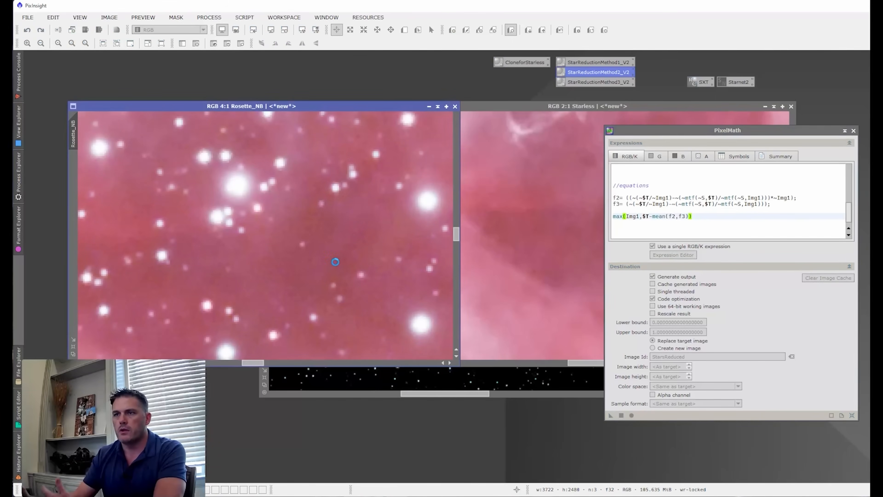
scroll(258, 220, down, 3)
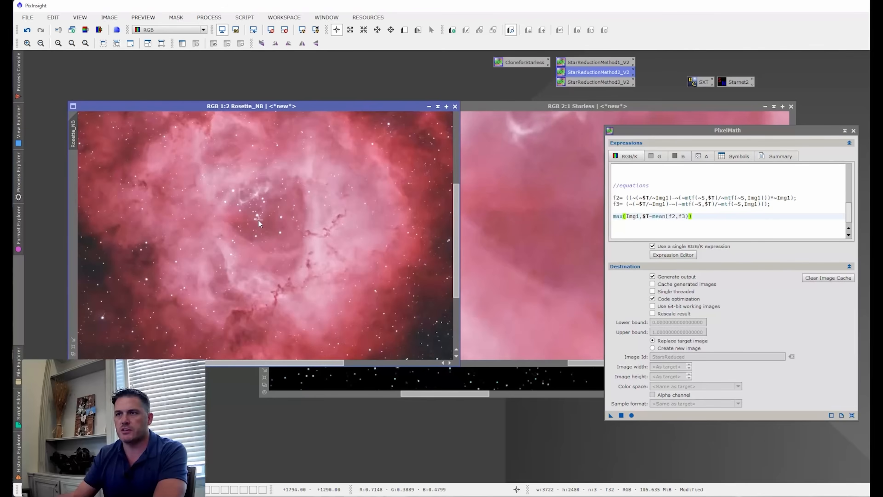
scroll(310, 245, down, 2)
scroll(310, 244, up, 1)
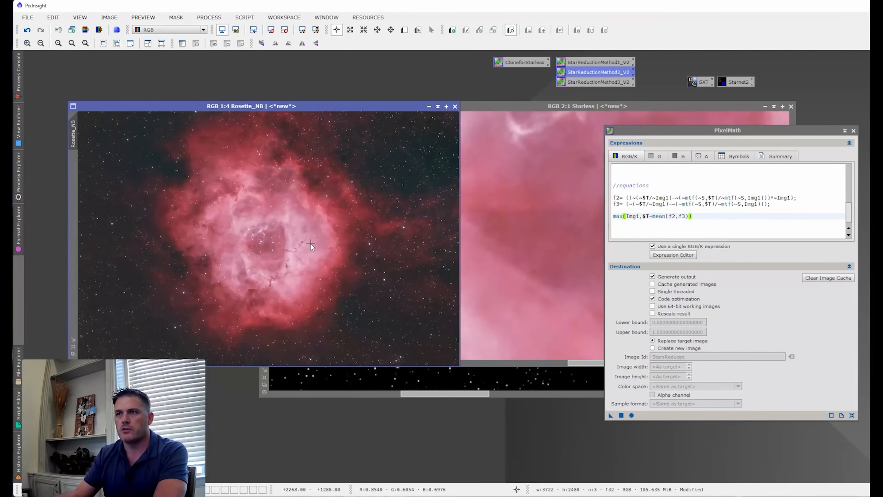
click(27, 30)
click(41, 31)
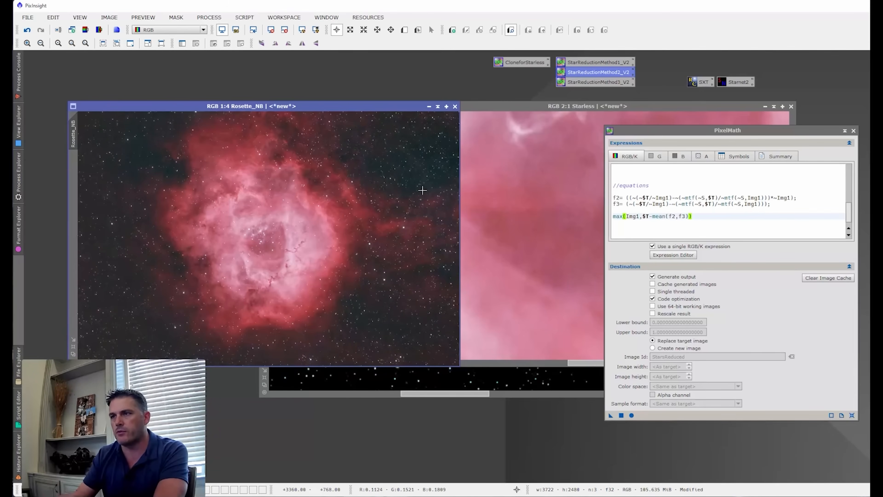
- Apply the Halo Method to Rosette_NB a second time and inspect the background and central stars at 2:1
scroll(412, 141, up, 3)
scroll(414, 142, up, 1)
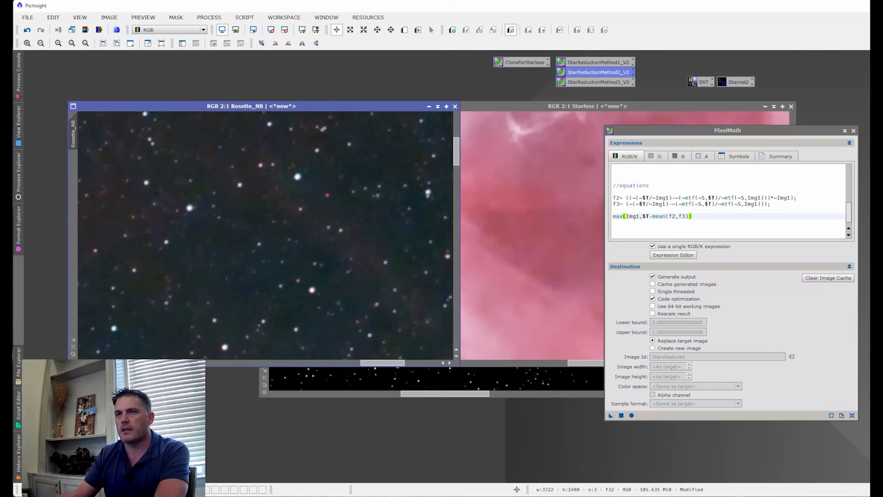
drag(611, 415, 332, 289)
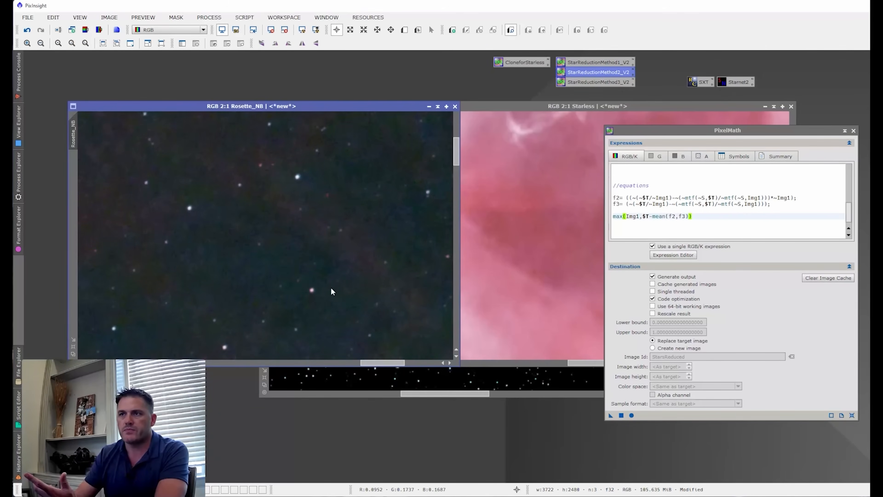
scroll(403, 208, down, 3)
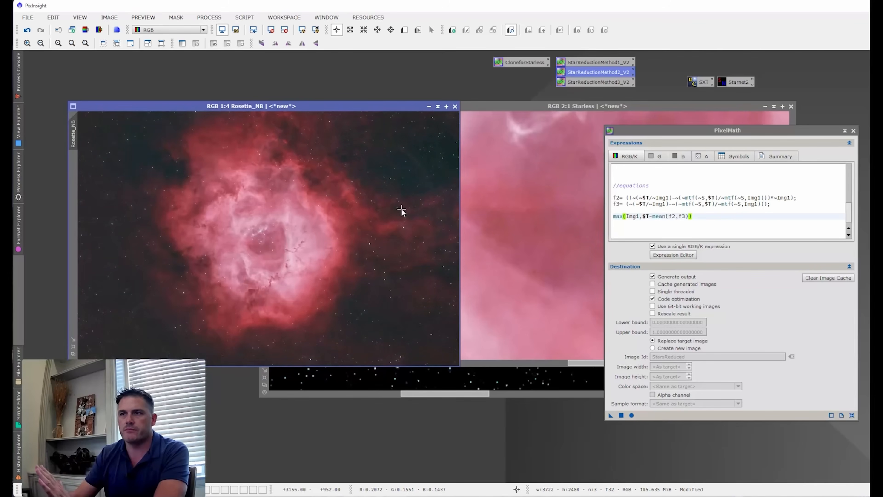
scroll(400, 210, up, 1)
scroll(173, 274, up, 3)
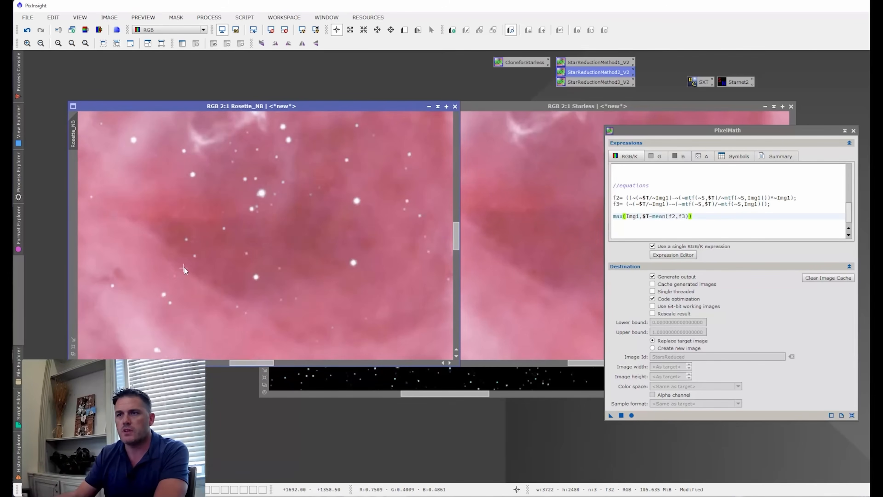
- Undo both Halo Method passes on Rosette_NB and set the expression's S value to 0.10
click(27, 31)
click(27, 30)
scroll(706, 205, up, 10)
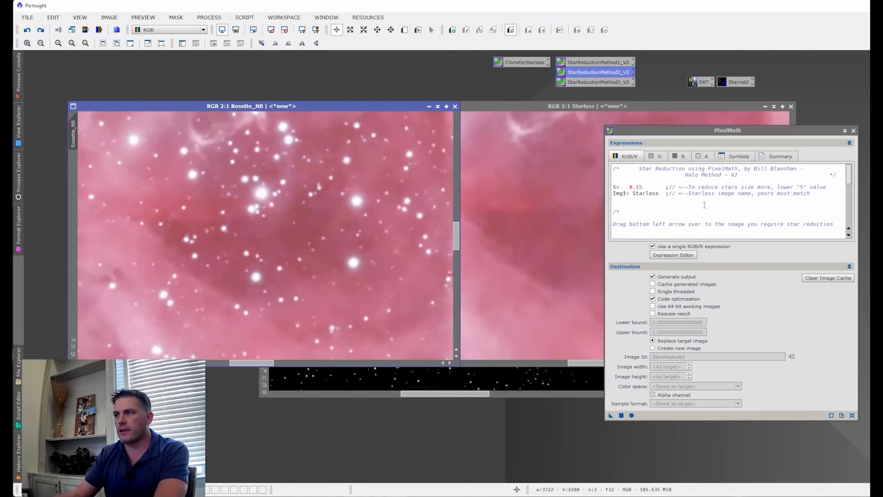
click(649, 186)
key(BackSpace)
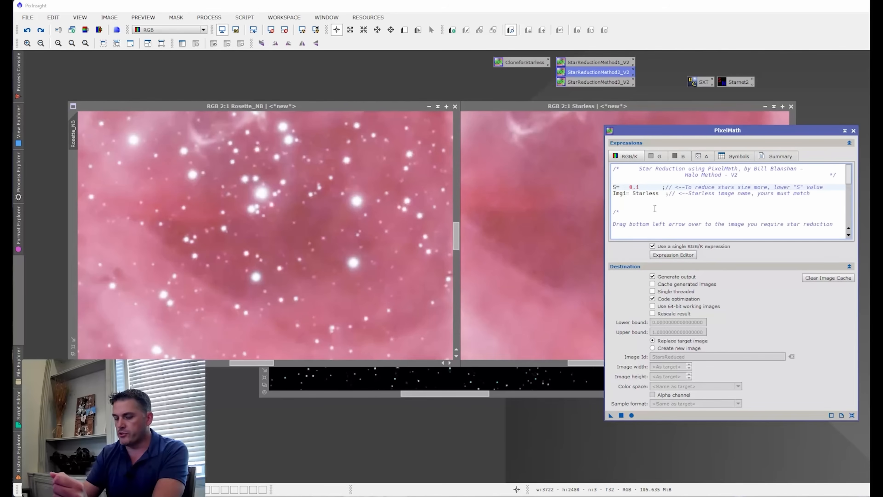
text(0)
- Try the Halo Method on Rosette_NB with S at 0.10, view the nebula at 1:2 and undo the reduction
drag(611, 415, 251, 239)
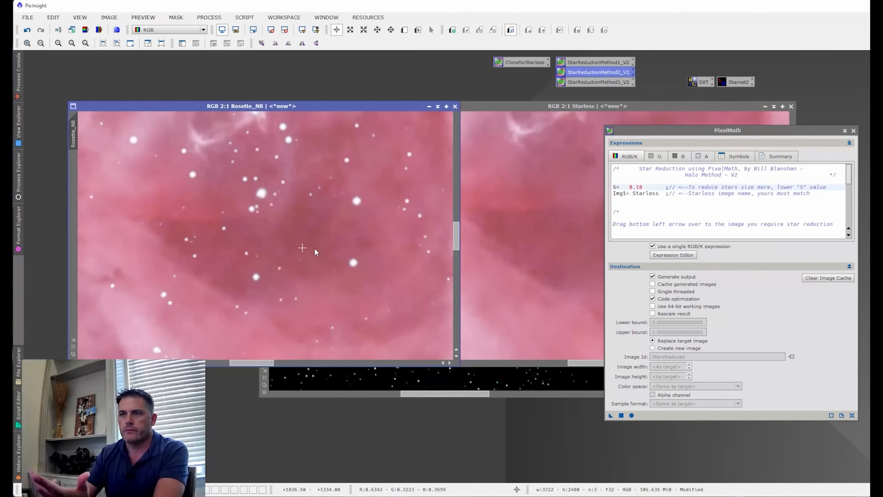
scroll(312, 253, down, 1)
scroll(308, 253, down, 1)
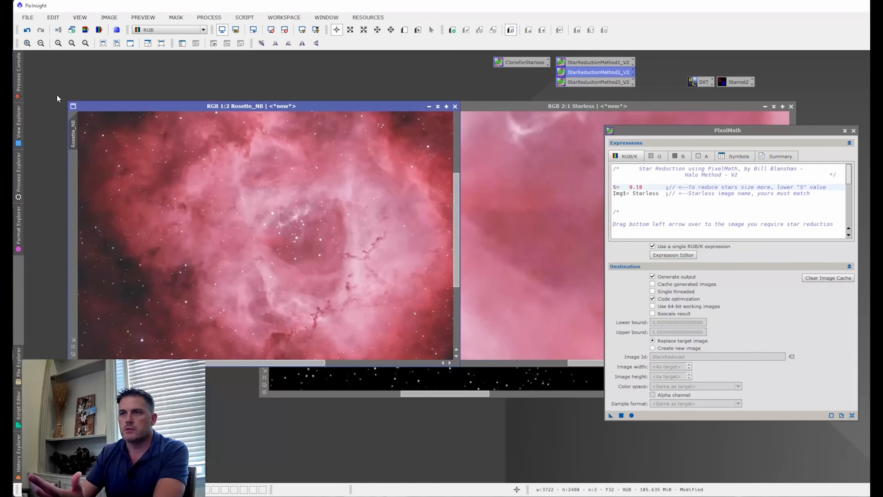
click(668, 211)
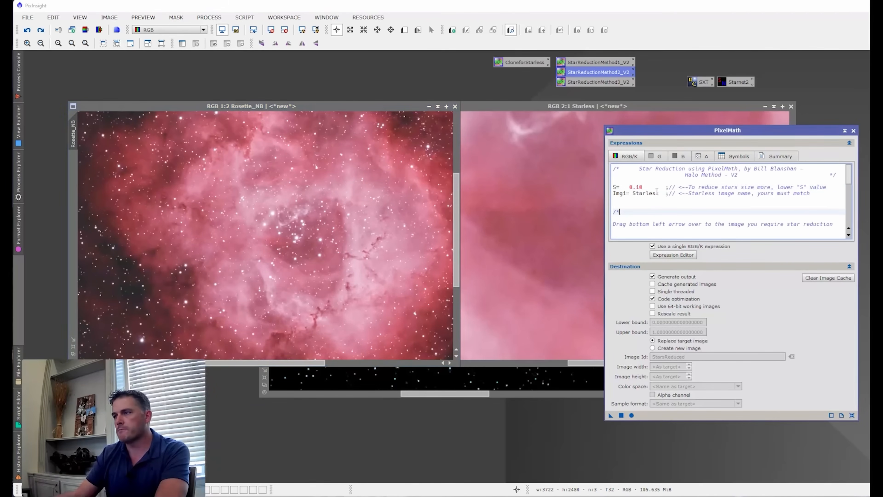
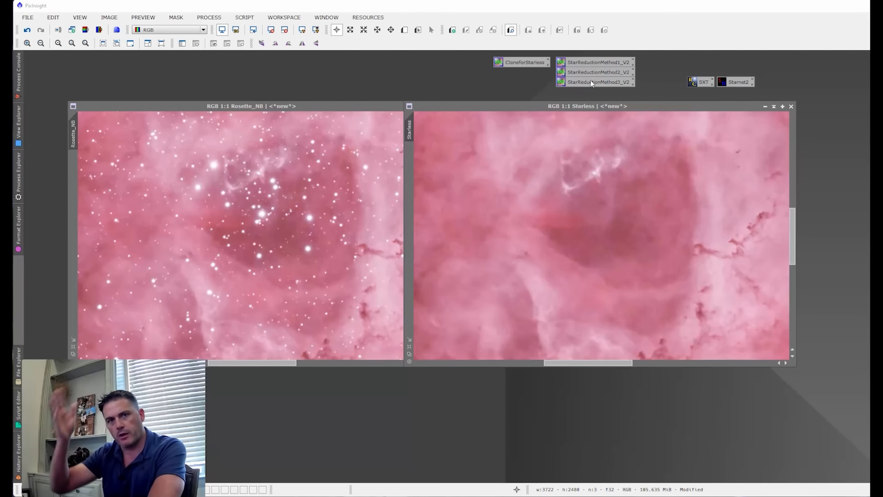
- Switch to star profiles.xlsx in Excel, examine the before, after and overlaid star profile charts, and return to PixInsight
mouse_move(224, 495)
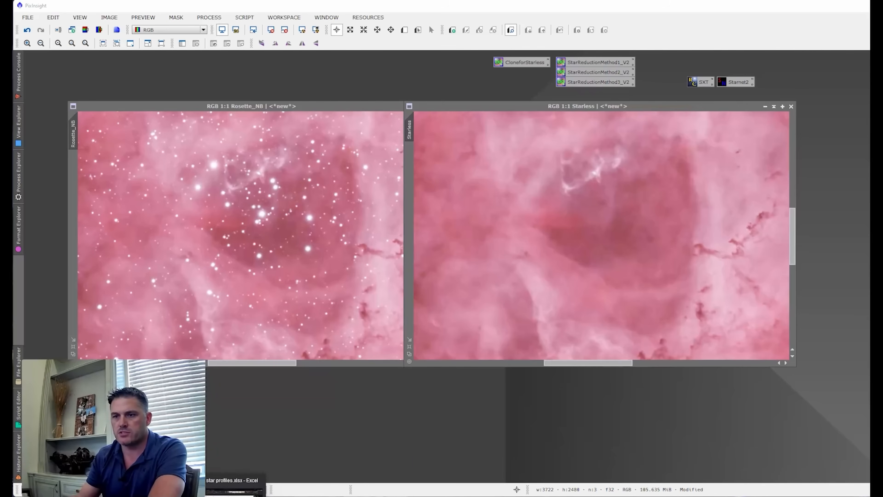
click(230, 490)
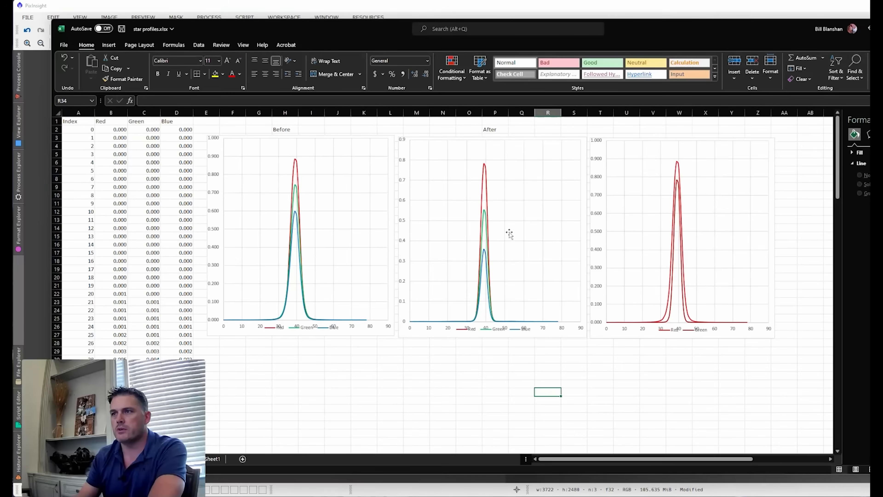
click(320, 349)
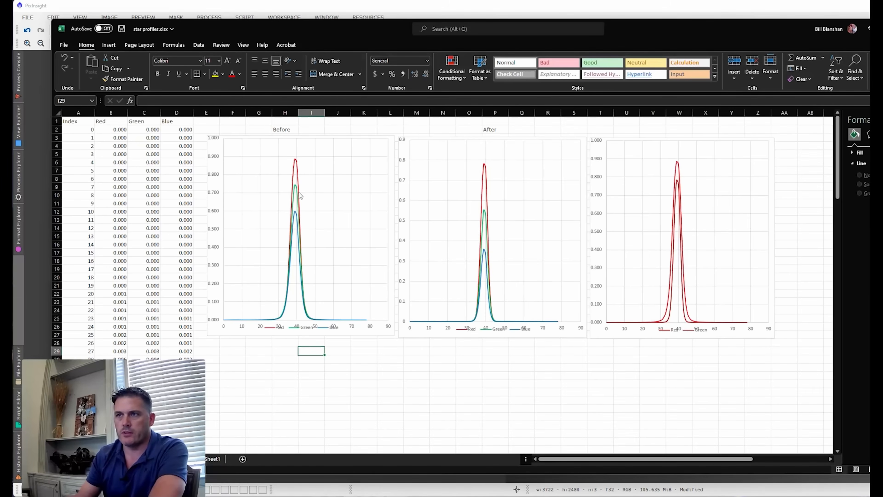
mouse_move(299, 220)
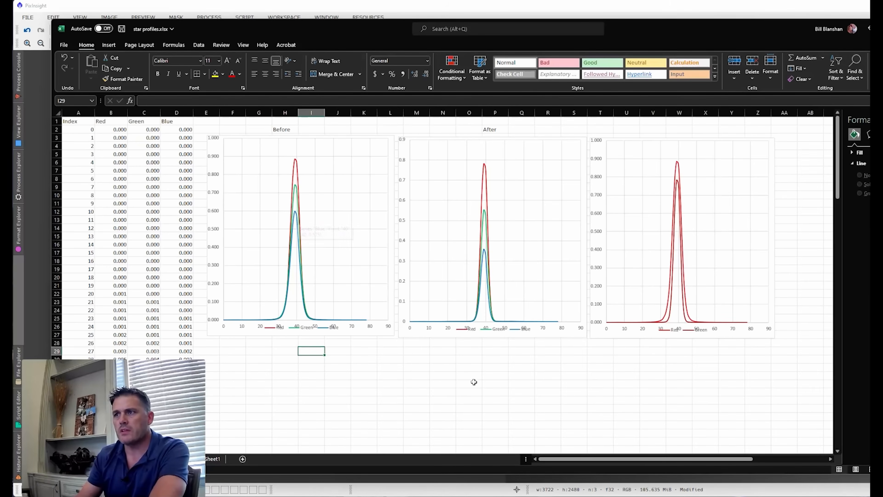
click(443, 368)
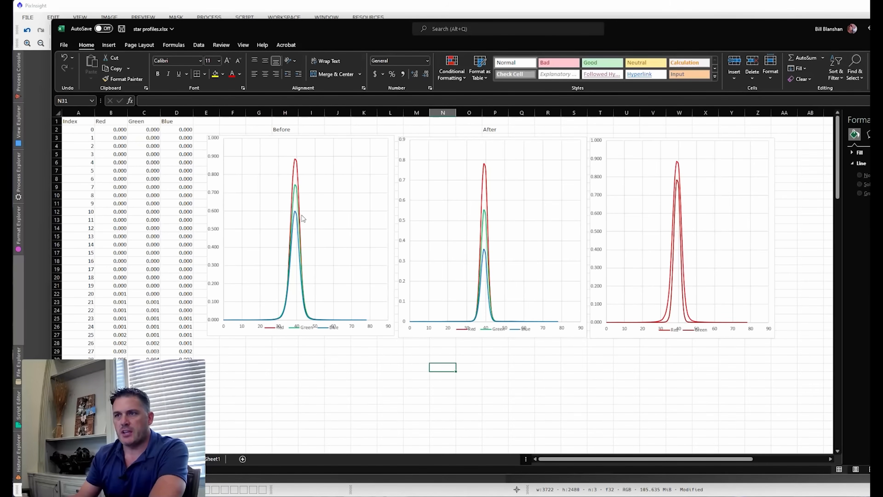
mouse_move(292, 277)
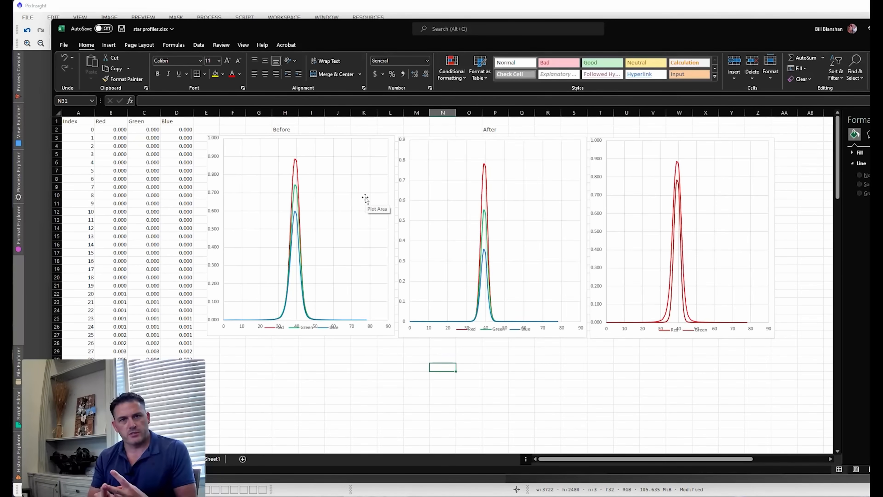
mouse_move(674, 309)
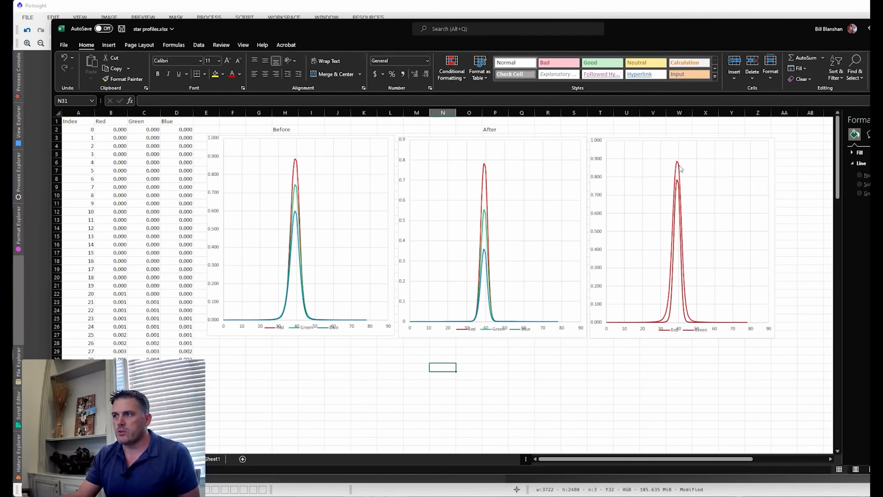
mouse_move(677, 181)
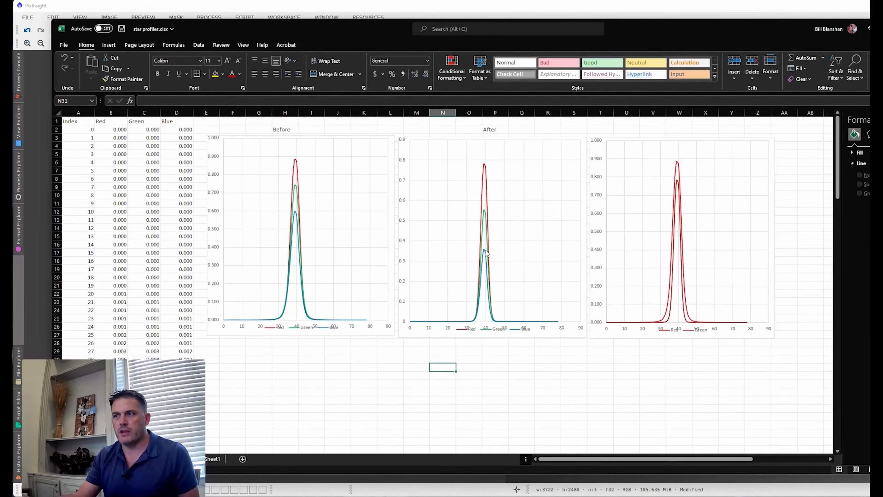
mouse_move(488, 255)
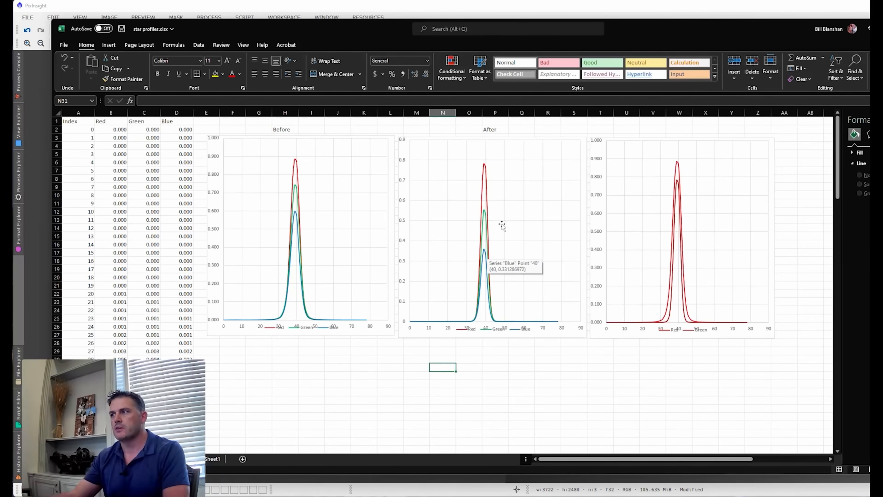
click(881, 29)
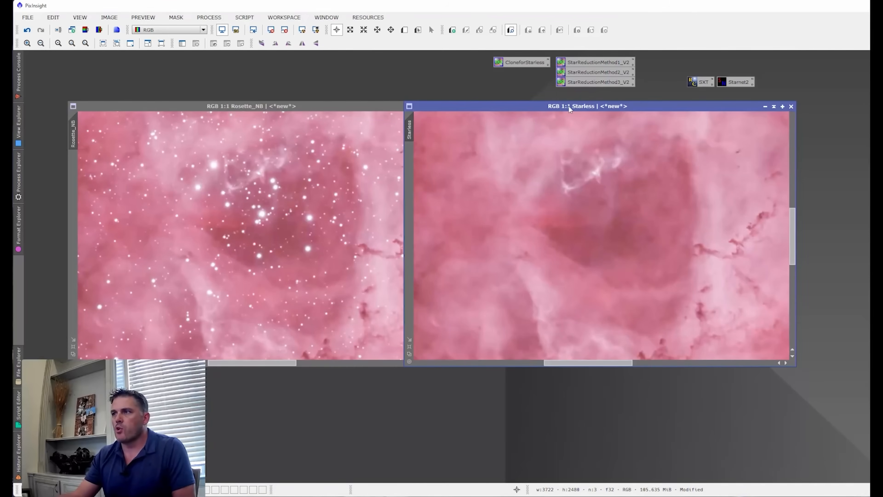
- Open the StarReductionMethod3_V2 process and apply it to Rosette_NB with one iteration in mode 1
double_click(583, 83)
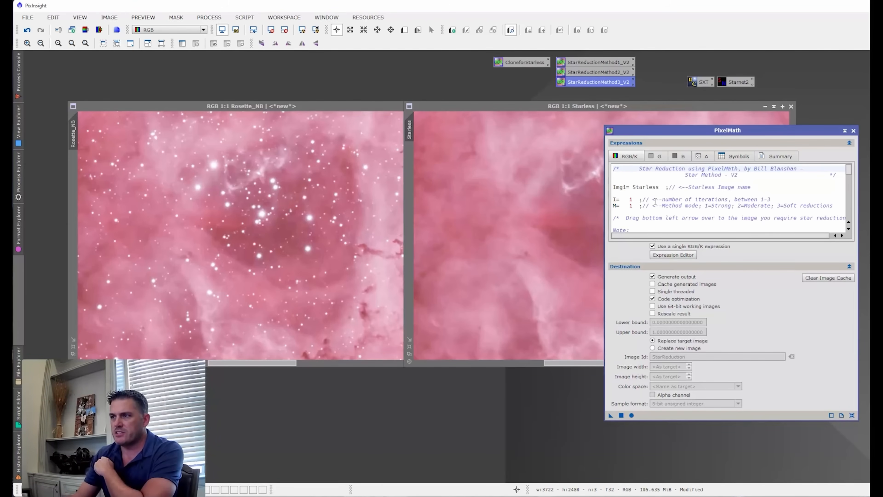
click(632, 200)
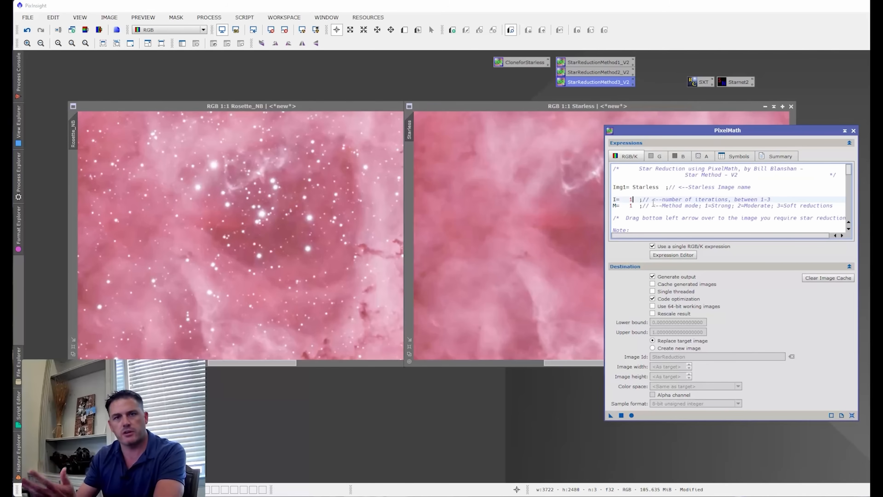
scroll(228, 204, up, 1)
click(427, 114)
drag(426, 110, 457, 103)
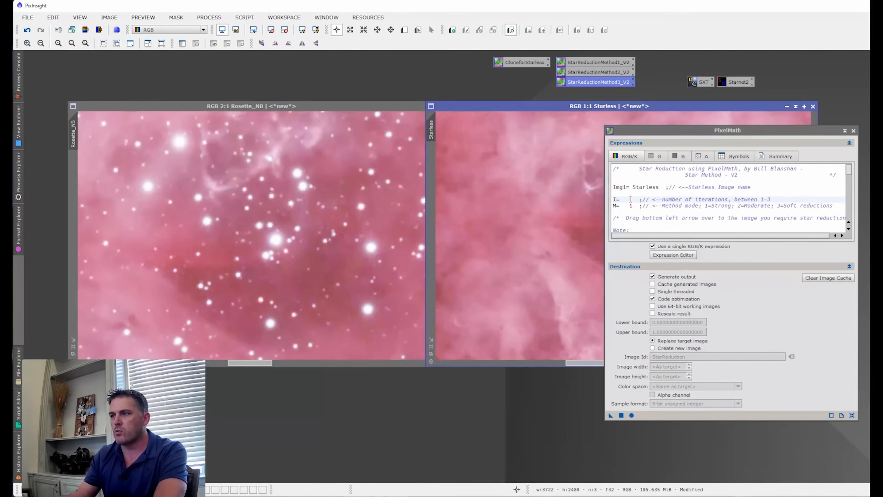
drag(612, 416, 303, 275)
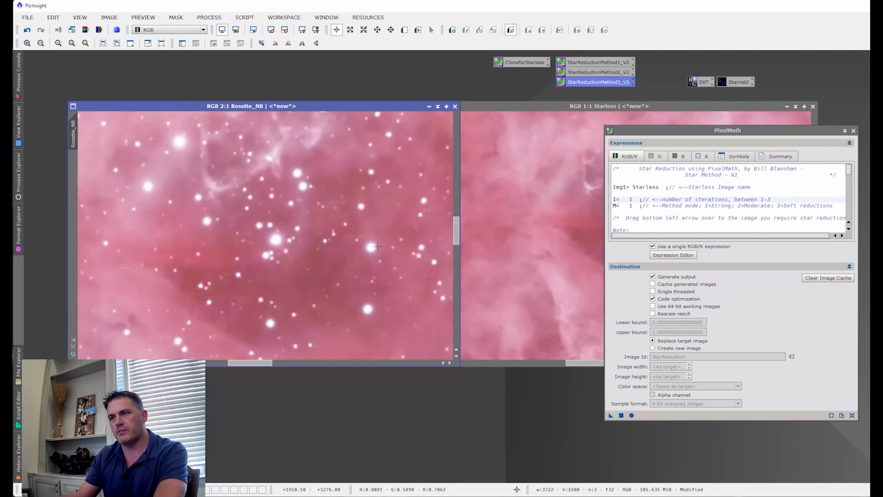
- Compare Rosette_NB before and after the one-iteration reduction in the core, the whole nebula and the background stars
click(28, 31)
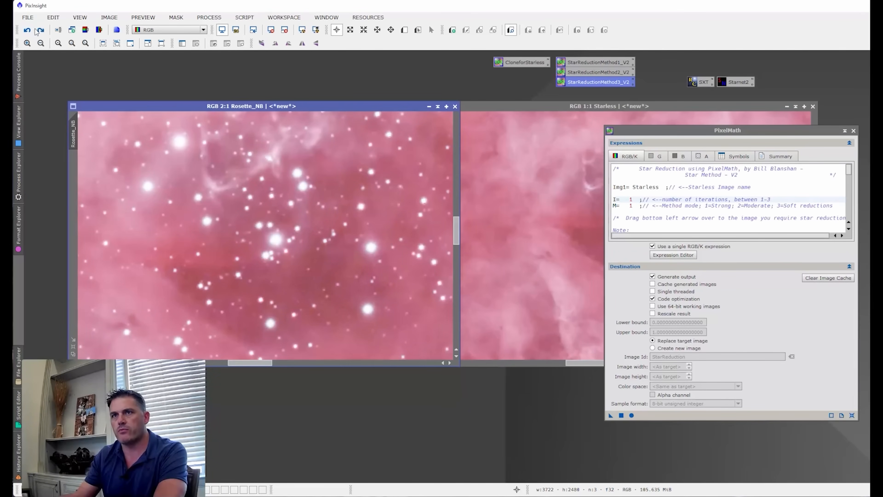
click(41, 30)
scroll(294, 188, down, 4)
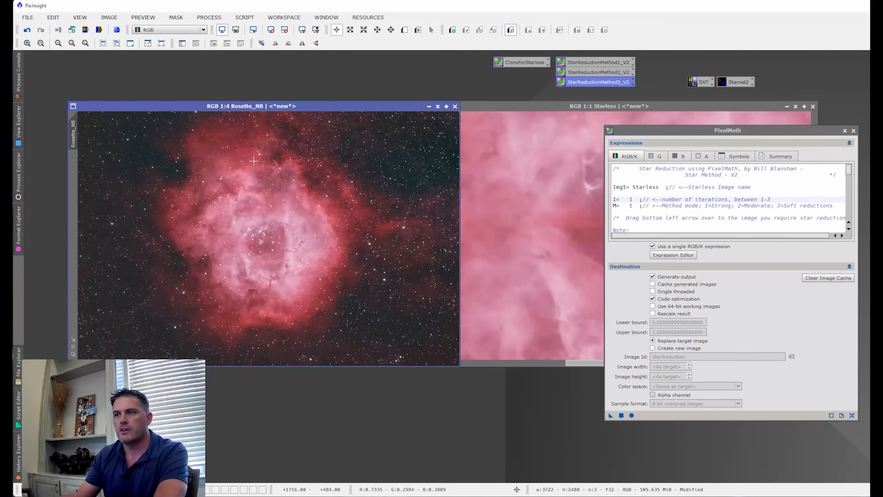
click(27, 31)
click(41, 30)
scroll(383, 203, up, 5)
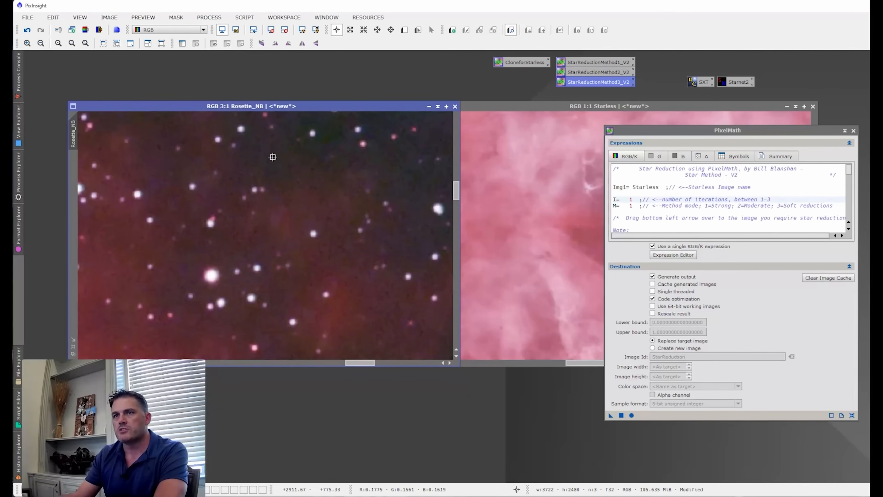
- Undo the one-iteration reduction on Rosette_NB, set the iterations value I to 2 and apply the Star Method again
click(27, 31)
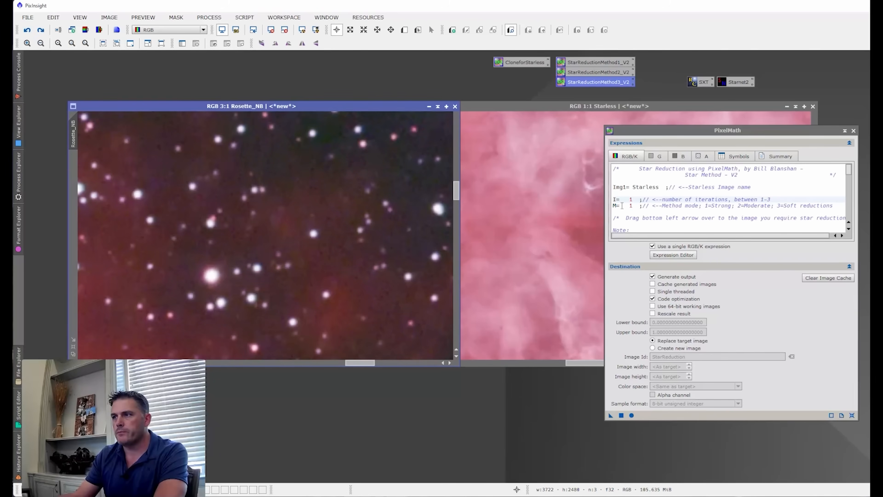
double_click(630, 199)
text(2)
click(674, 206)
drag(611, 416, 338, 312)
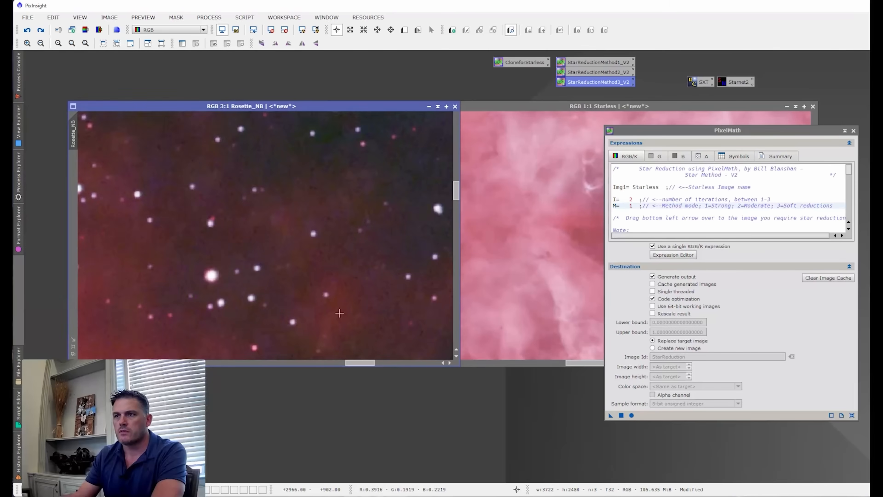
- Inspect the two-iteration strong reduction on the whole nebula and compare the background stars before and after at 4:1
scroll(302, 209, down, 5)
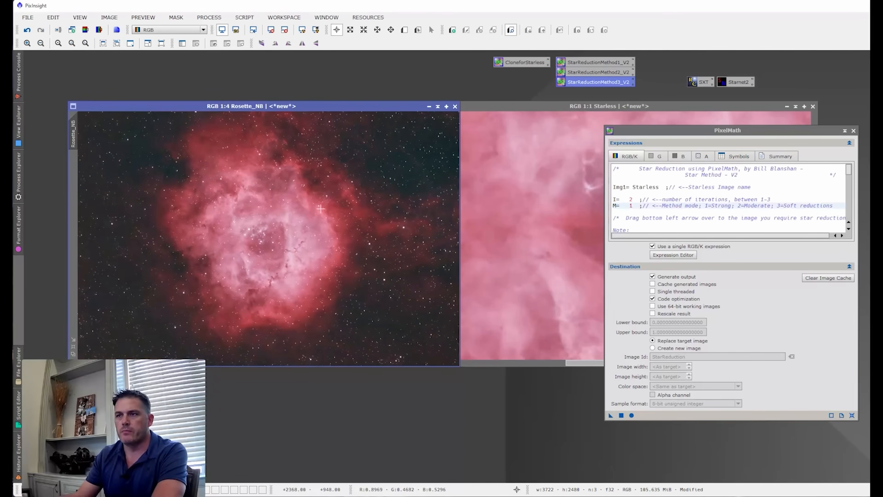
scroll(379, 160, up, 2)
scroll(379, 160, up, 2)
scroll(329, 137, up, 2)
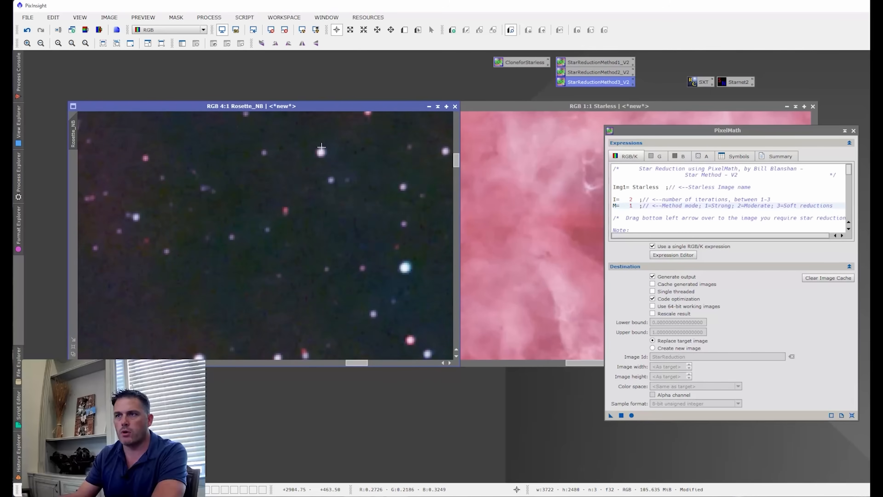
click(28, 30)
click(41, 30)
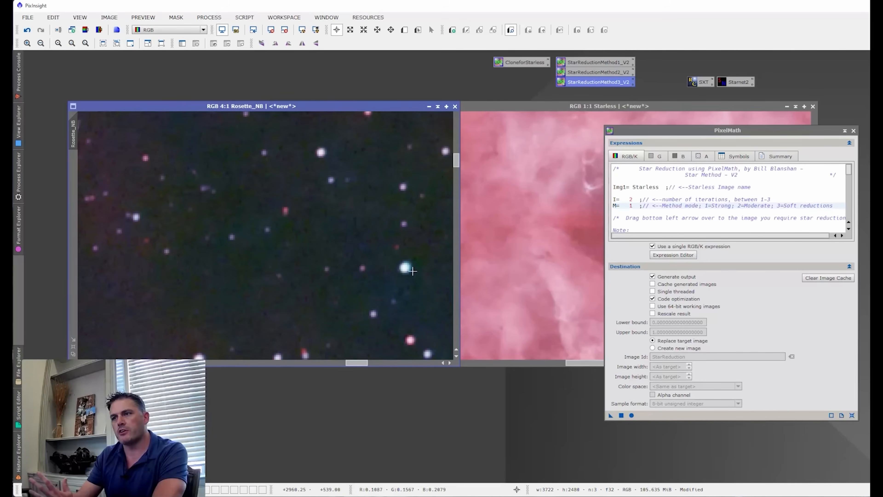
- Undo the strong reduction on Rosette_NB and set the Star Method's mode value M to 2
click(28, 30)
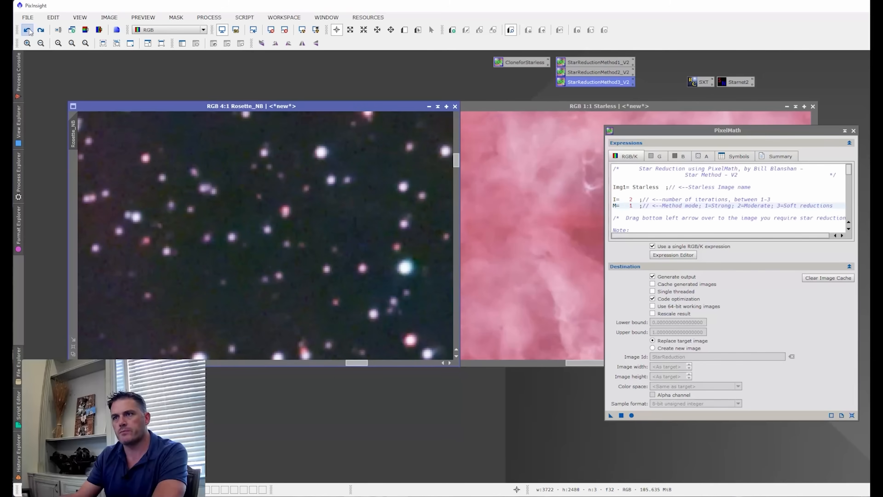
double_click(631, 199)
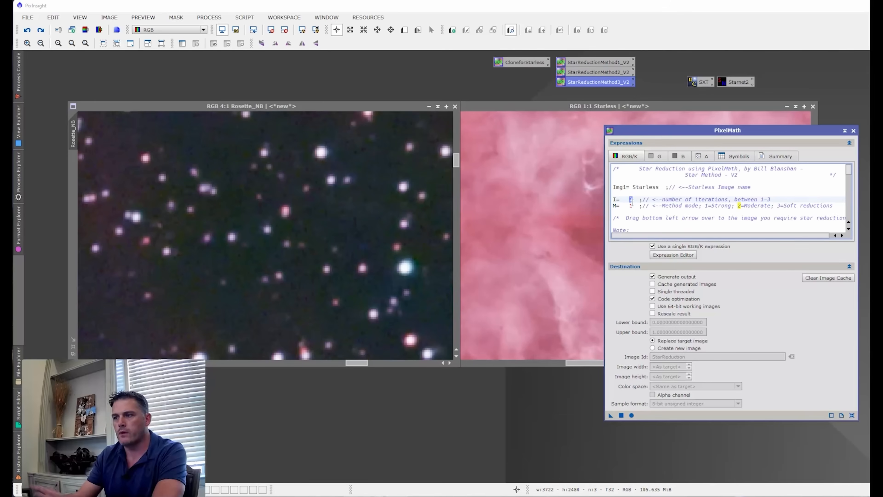
click(632, 205)
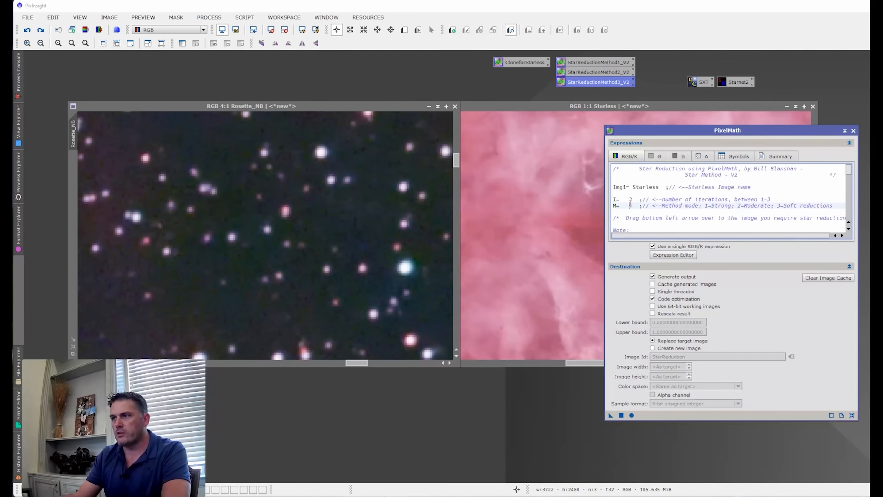
text(2)
- Apply the moderate two-iteration reduction to Rosette_NB and clone the reduced image
click(27, 31)
click(41, 30)
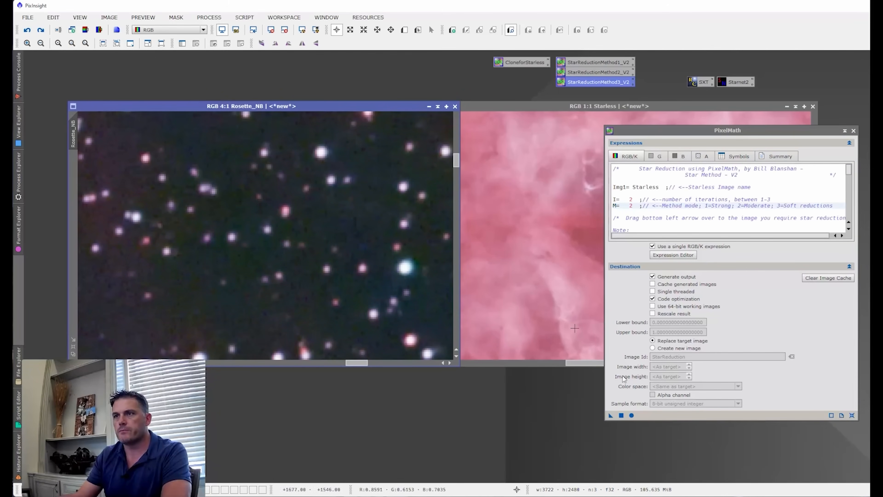
drag(611, 416, 365, 305)
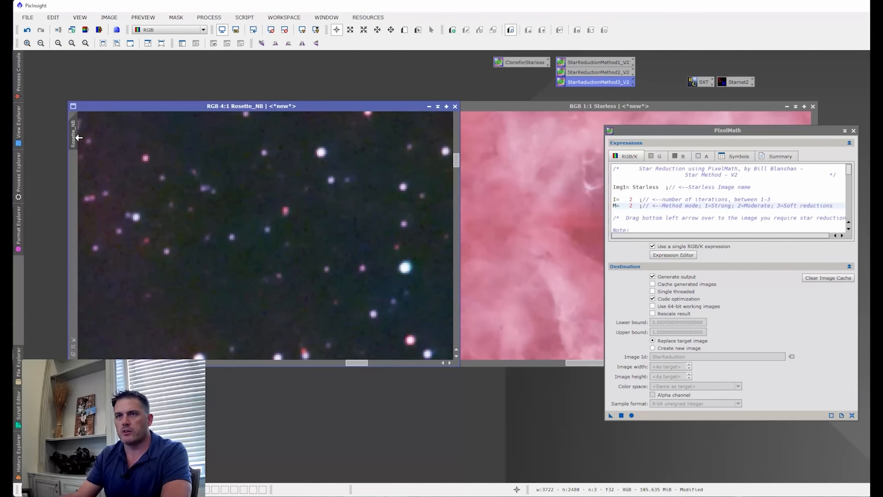
drag(75, 131, 57, 194)
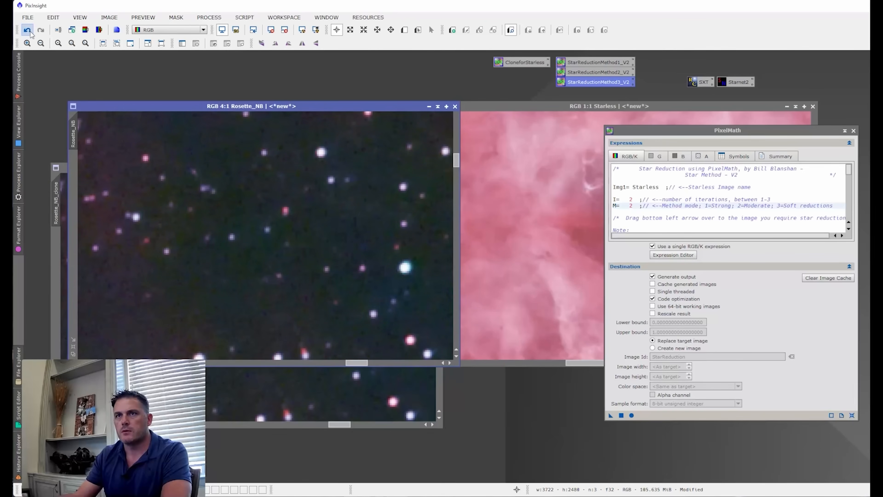
- Undo the moderate reduction on Rosette_NB and apply the Star Method with M set to 1
click(28, 31)
double_click(631, 206)
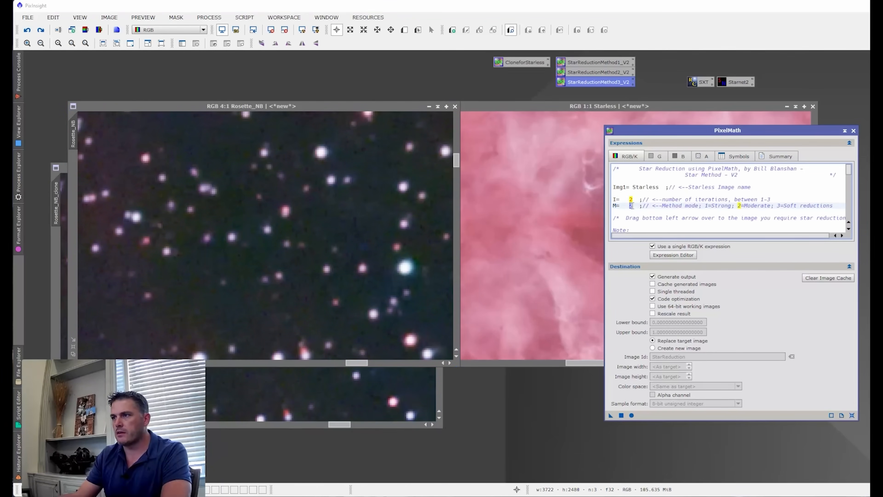
text(1)
drag(611, 415, 381, 285)
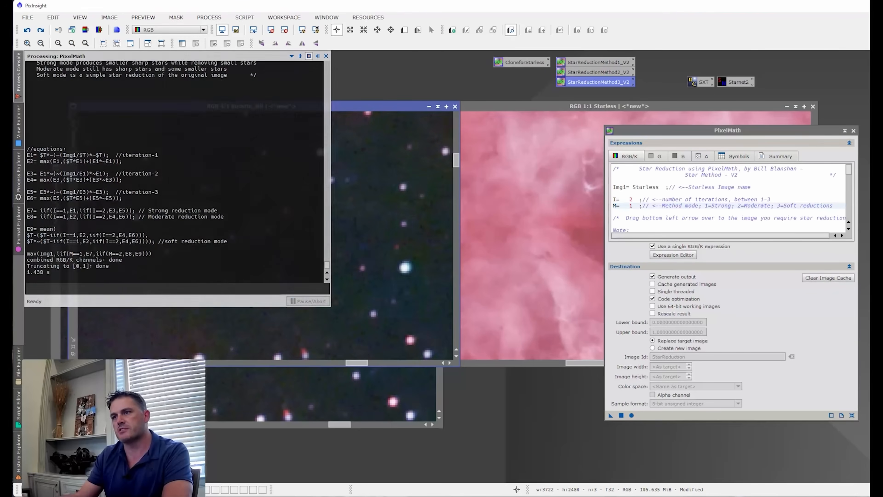
- Bring the moderate-mode clone in front of Rosette_NB and compare their background stars
click(386, 380)
drag(287, 169, 527, 95)
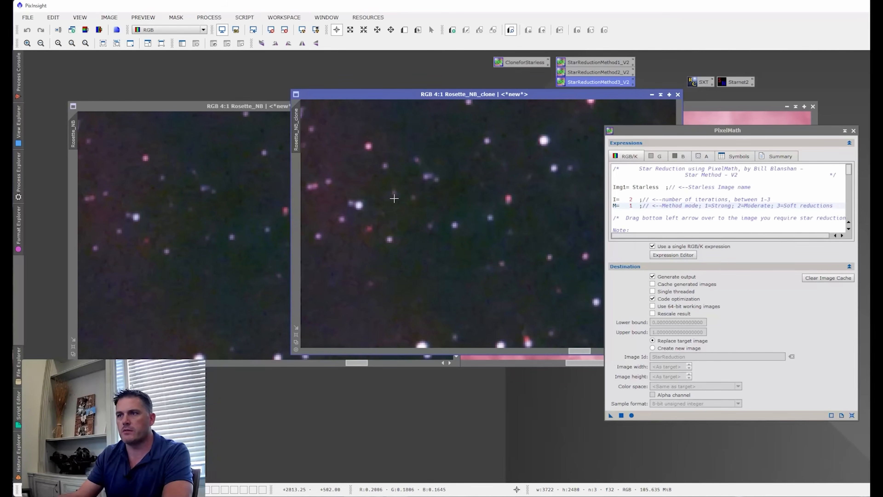
drag(488, 96, 351, 147)
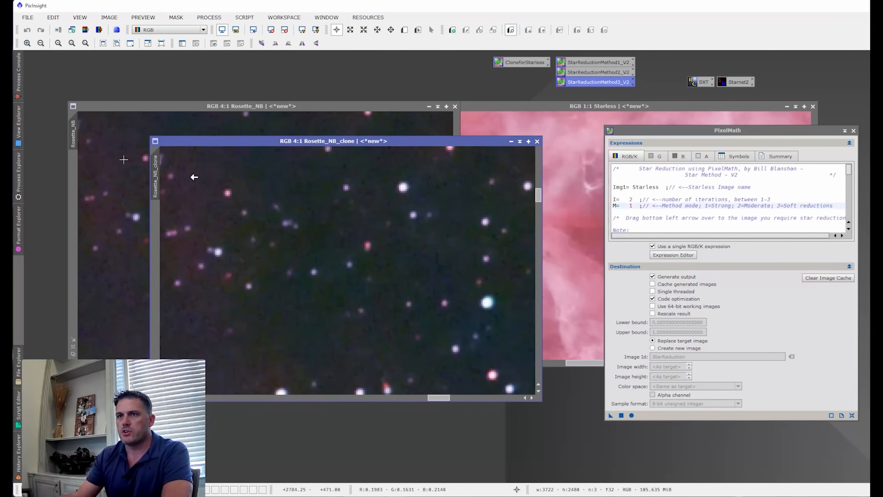
- Rename the moderate-mode clone of Rosette_NB as M2
double_click(157, 170)
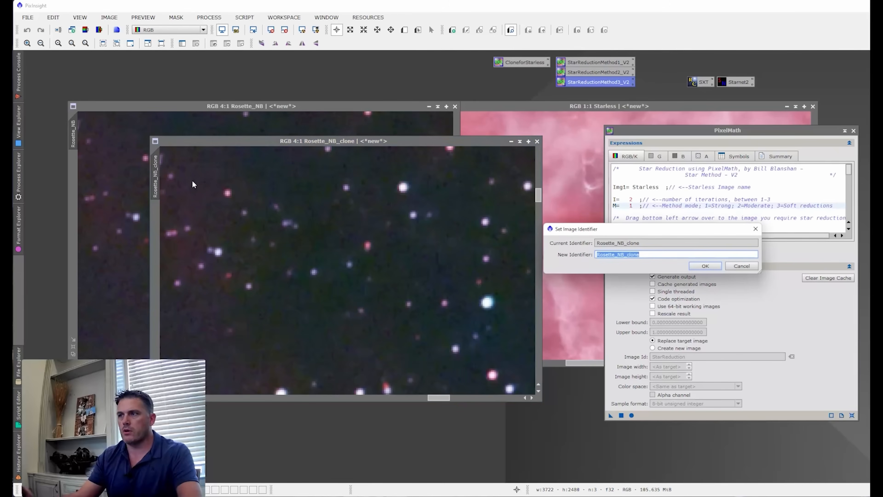
text(M3)
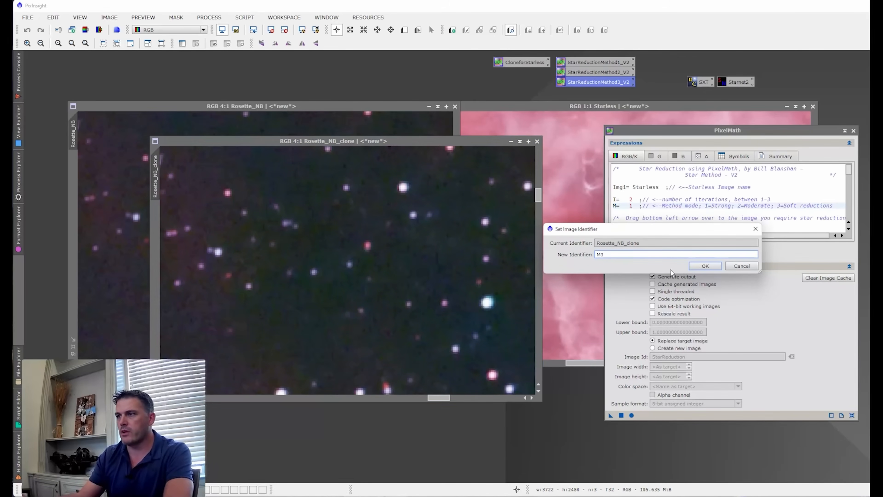
key(BackSpace)
text(2)
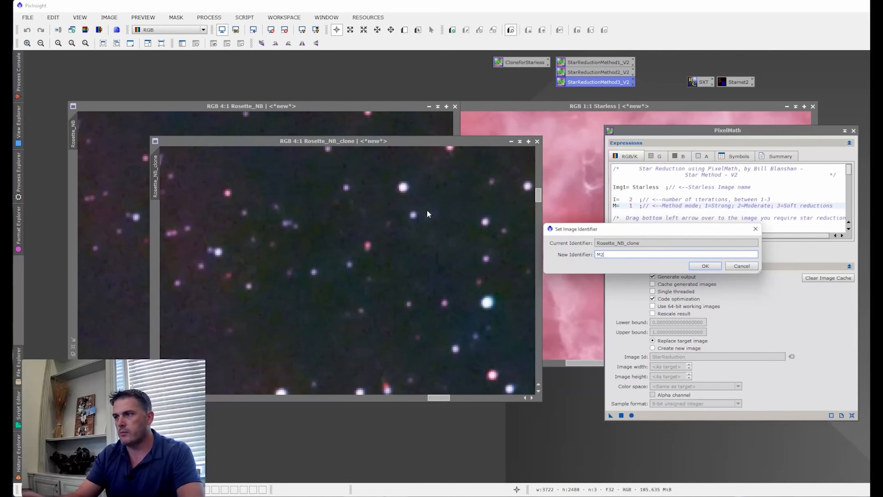
click(712, 269)
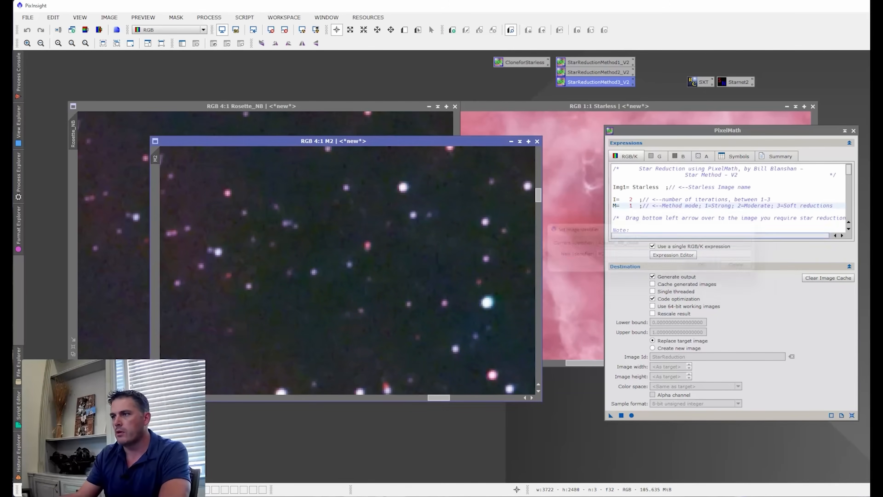
- Clone the strongly reduced Rosette_NB image and rename the clone as M1
click(187, 121)
drag(76, 119, 139, 160)
double_click(141, 176)
text(M1)
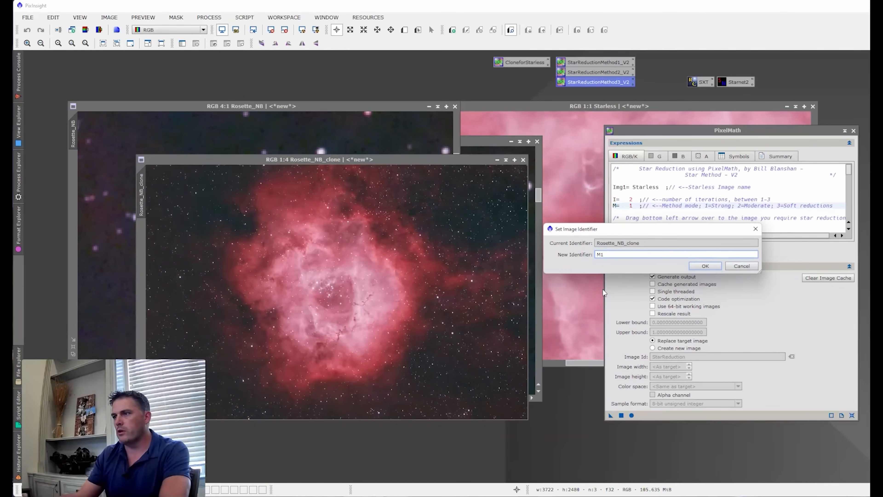
click(705, 266)
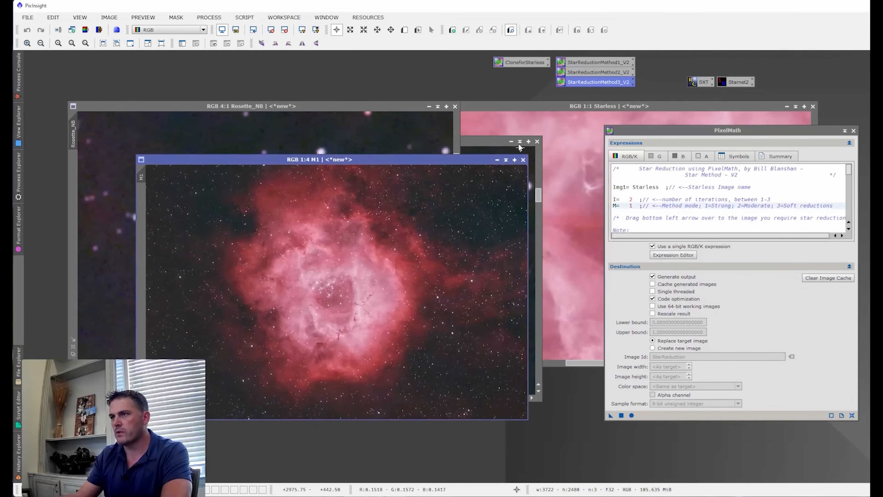
- Match M1's zoom and view to M2, and place M2 beside it
click(490, 141)
drag(156, 158, 141, 177)
drag(213, 141, 243, 170)
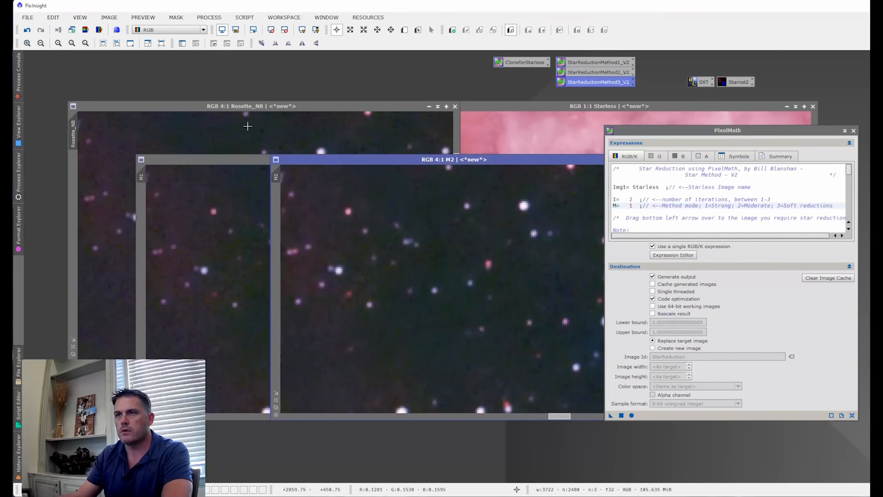
- Undo the strong reduction on Rosette_NB, set M to 3 and apply the Star Method to it
click(221, 118)
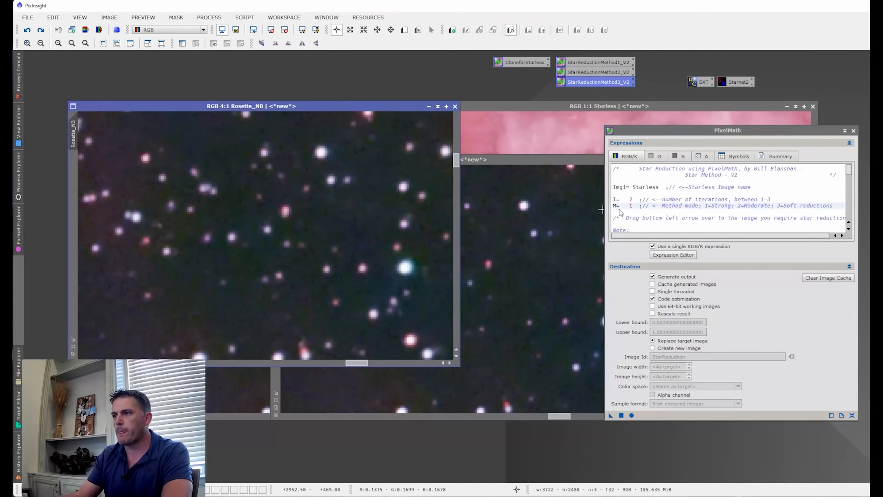
click(631, 205)
text(3)
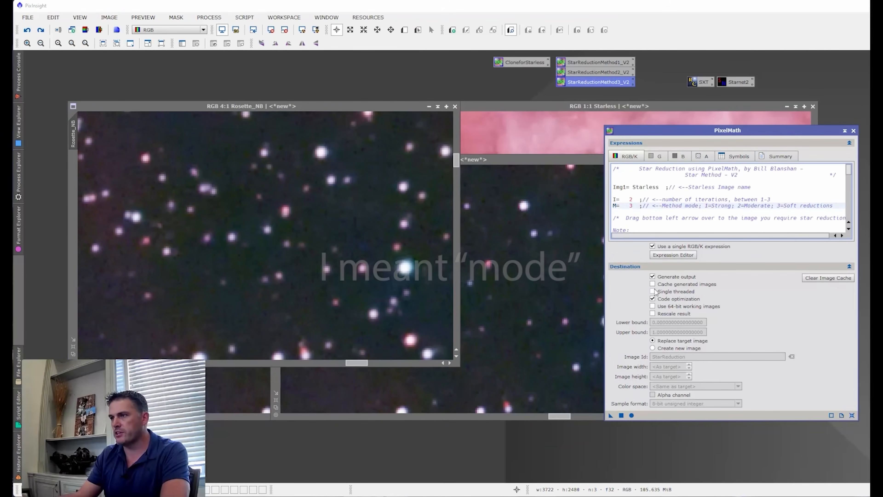
drag(610, 415, 322, 284)
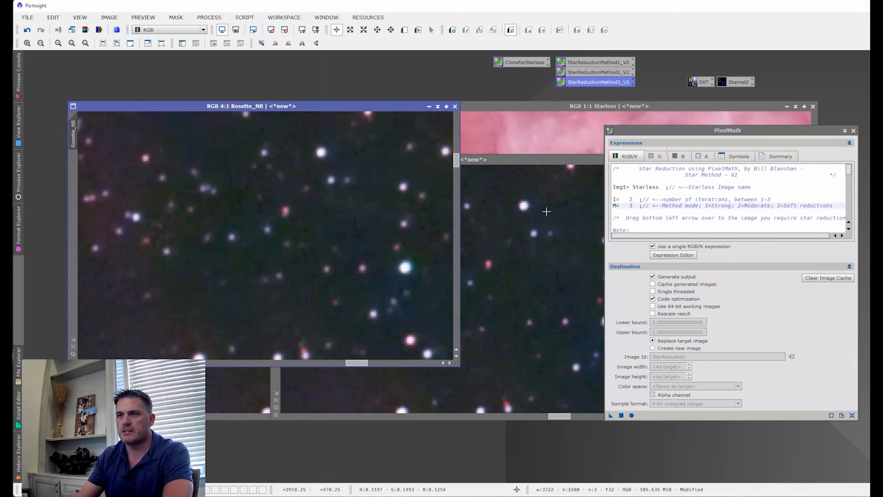
- Line up M1 and M2 beside Rosette_NB to compare the strong, moderate and soft star reductions
drag(752, 131, 846, 134)
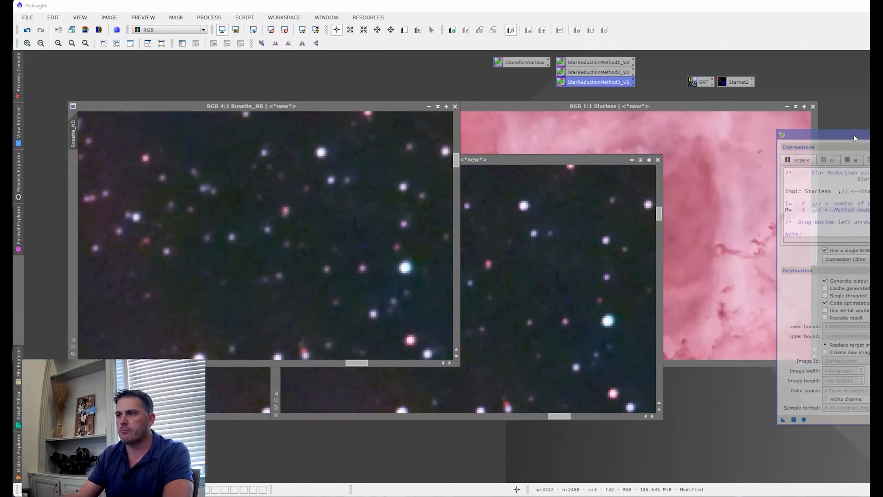
click(260, 390)
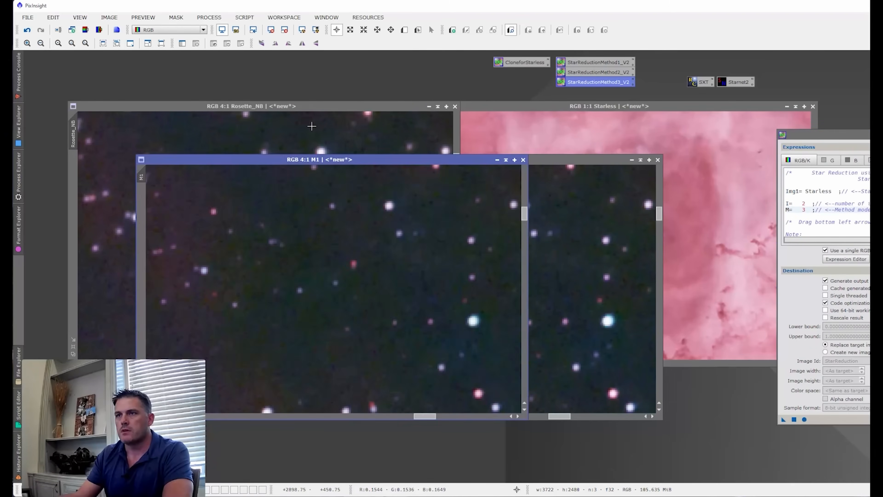
drag(311, 157, 419, 104)
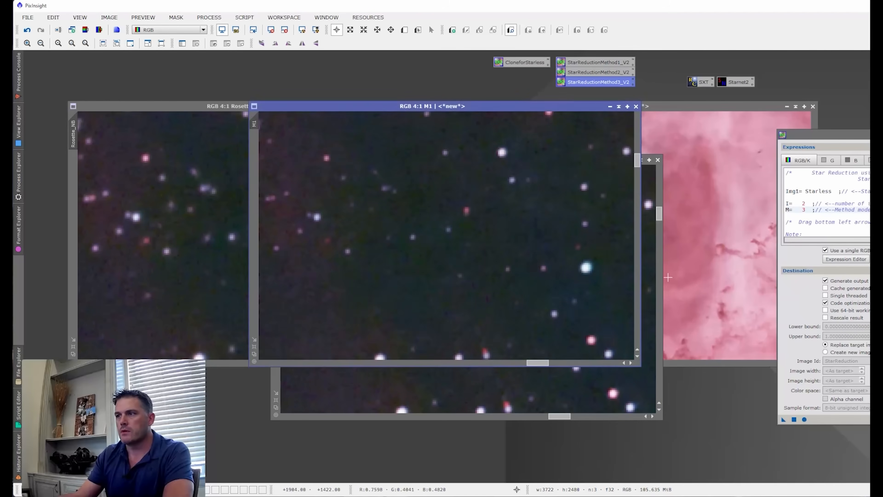
click(652, 277)
drag(422, 160, 592, 105)
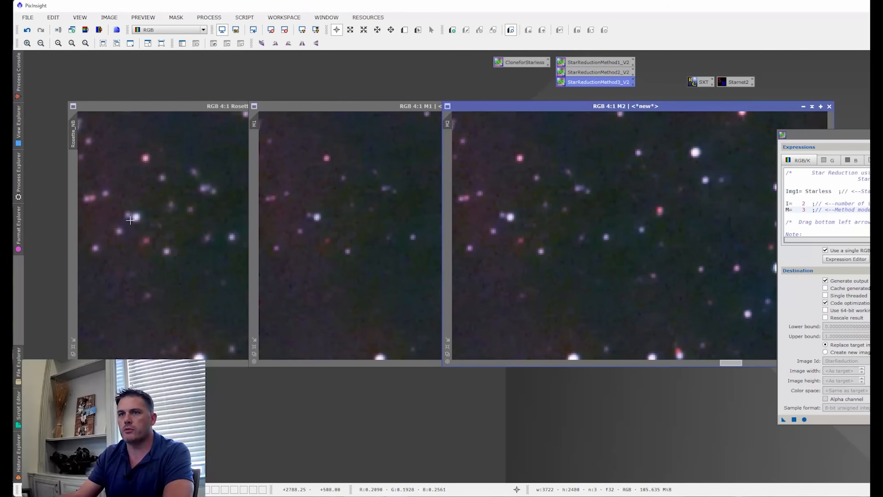
- Examine the soft reduction across the whole Rosette_NB image and compare it with the unreduced state
click(166, 223)
scroll(165, 223, down, 7)
scroll(271, 238, up, 1)
click(27, 30)
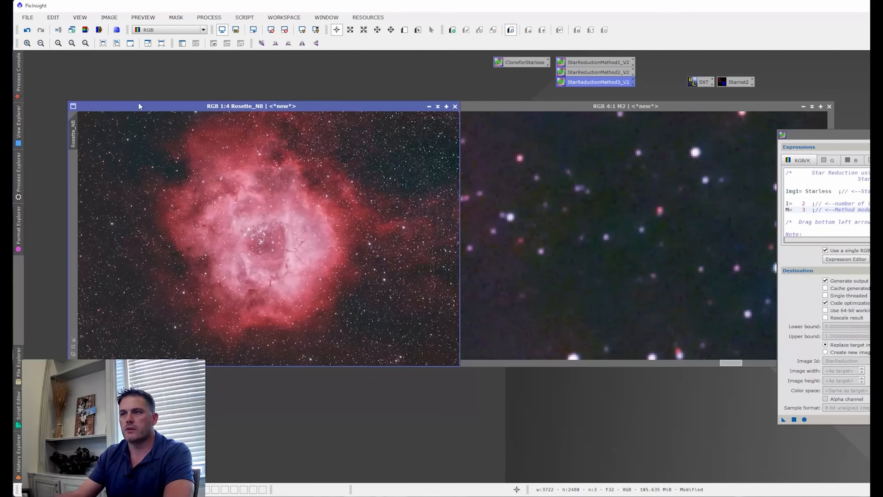
drag(807, 137, 601, 169)
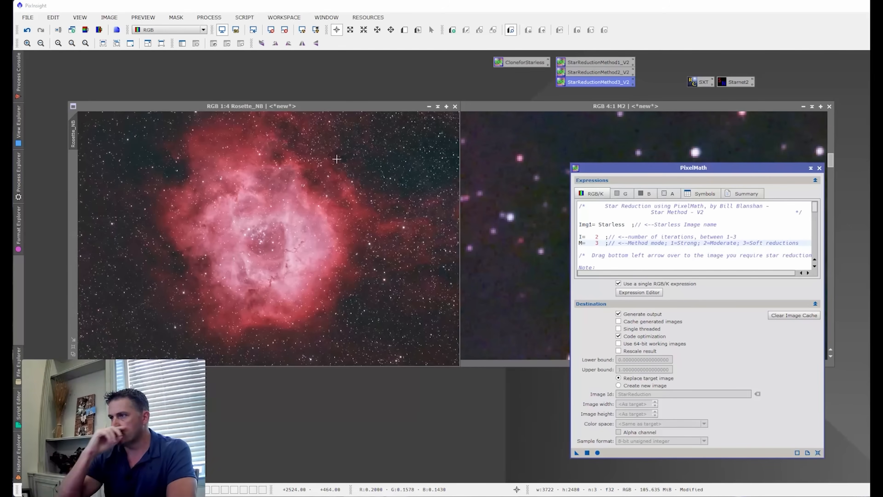
- Minimize the M2 and M1 comparison images
click(783, 122)
click(803, 106)
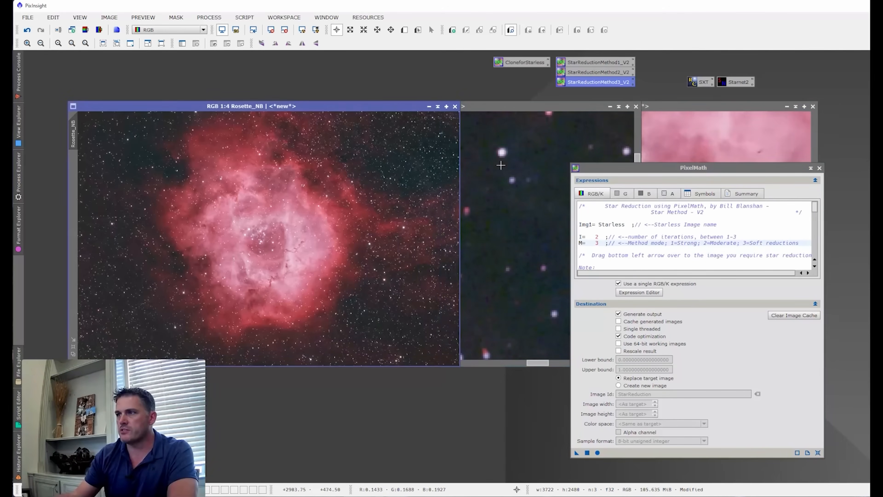
click(474, 174)
click(610, 106)
- Rename the Starless image as Starless__ and minimize it
click(558, 139)
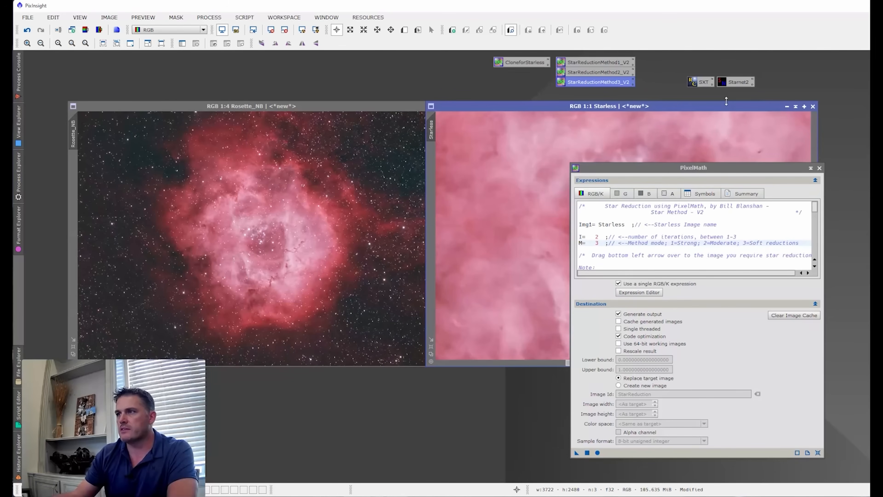
double_click(432, 130)
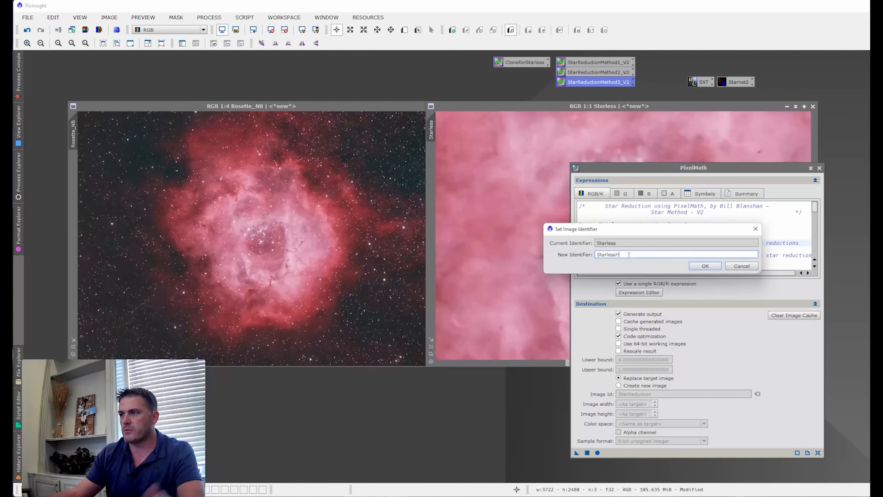
key(BackSpace)
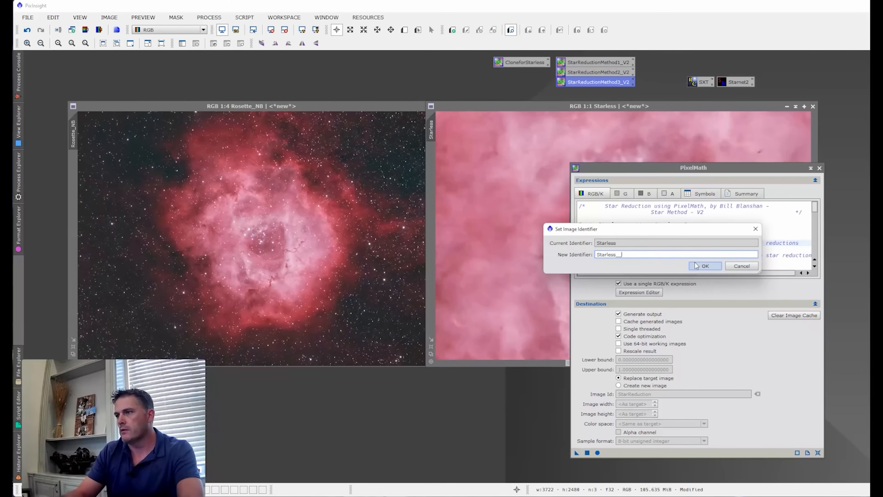
click(696, 266)
click(787, 105)
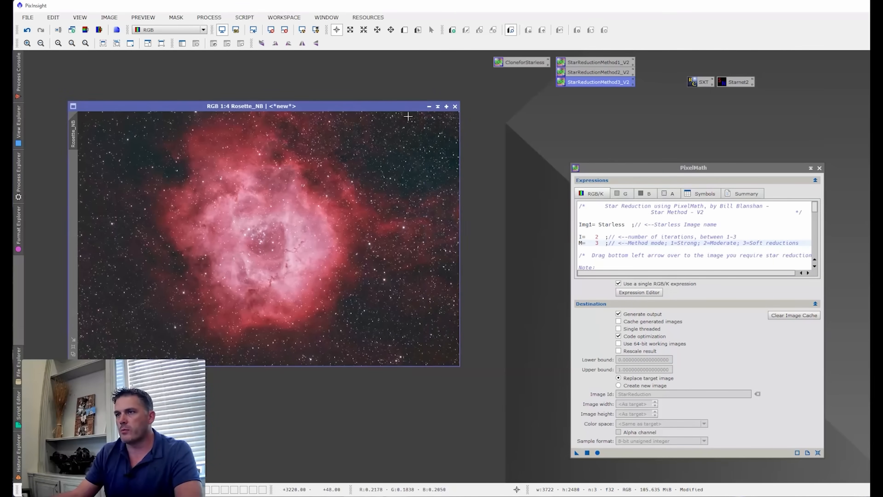
- Minimize Rosette_NB, park its icon with that of Starless__, and bring Rosette_RGB into the workspace
click(428, 106)
drag(282, 236, 74, 58)
drag(605, 164, 608, 272)
drag(624, 240, 69, 67)
drag(686, 276, 696, 128)
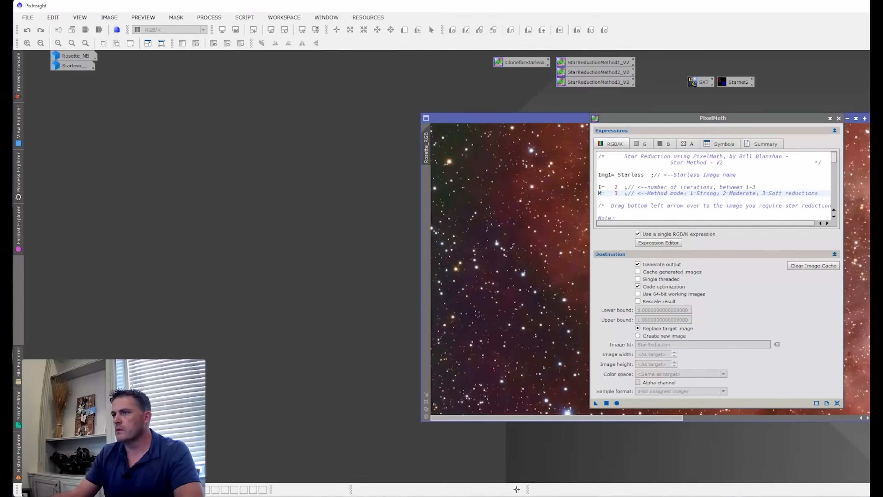
drag(556, 120, 174, 111)
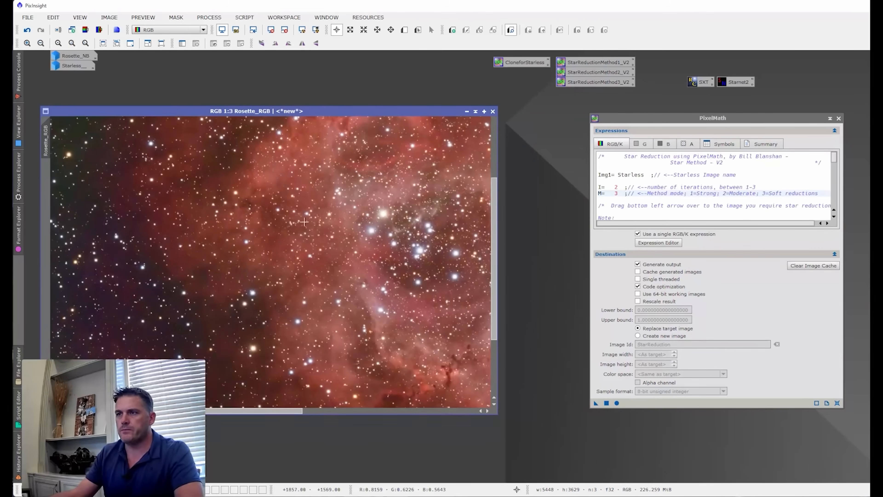
- Inspect the stars in Rosette_RGB, from the whole nebula down to the bright central cluster
scroll(304, 222, down, 2)
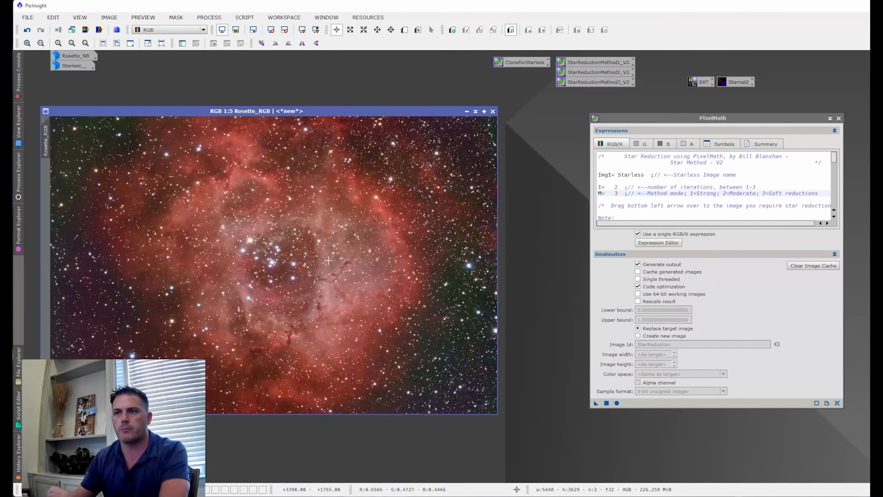
scroll(259, 242, up, 4)
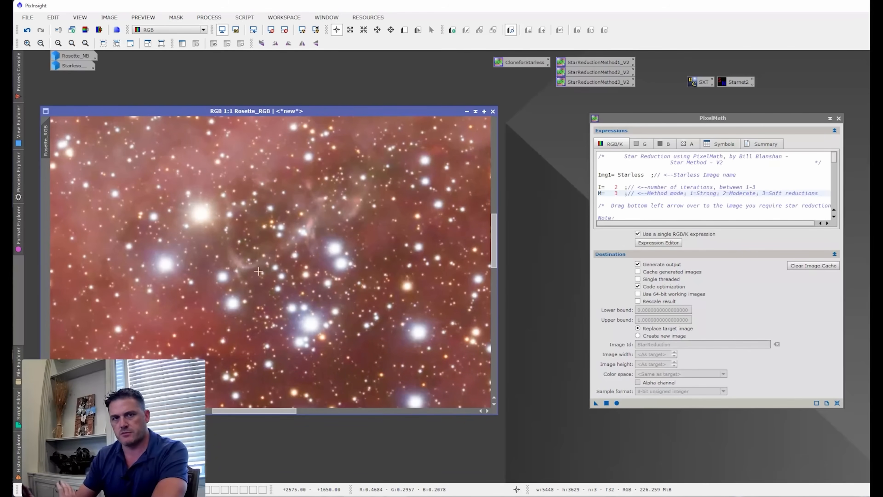
drag(289, 113, 327, 101)
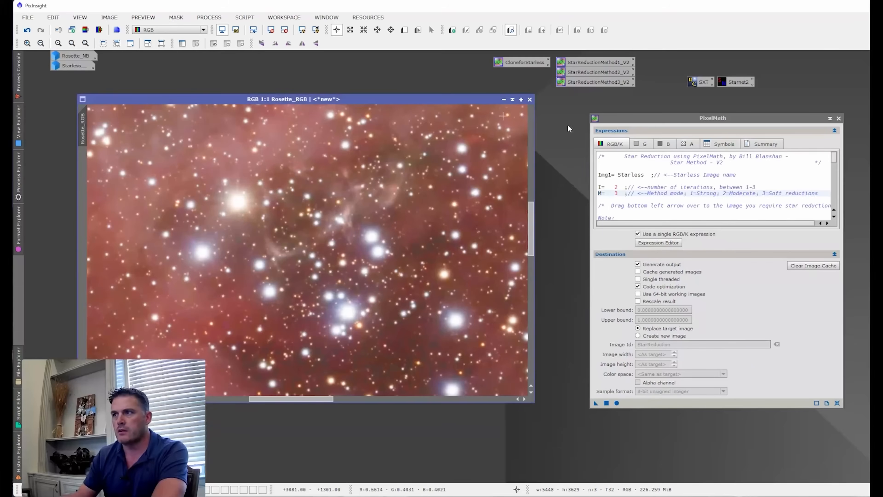
- Clone Rosette_RGB as Starless with the CloneforStarless process and remove the clone's stars with Starnet2
drag(629, 119, 881, 181)
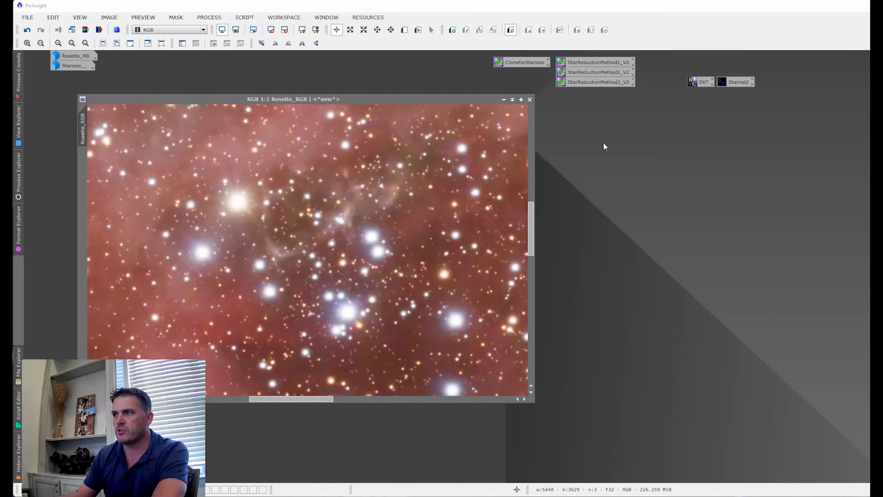
drag(520, 61, 343, 171)
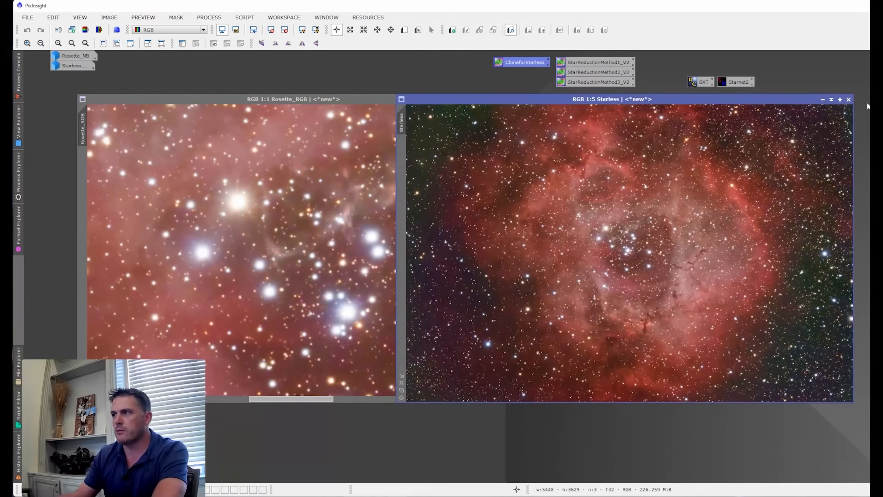
drag(741, 82, 681, 167)
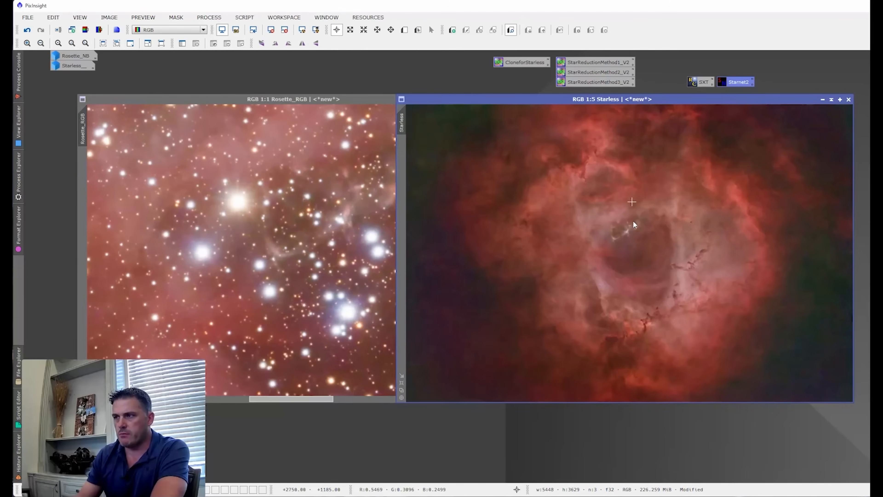
- Match Starless to Rosette_RGB's 1:1 view of the central cluster and place the two images side by side
click(310, 274)
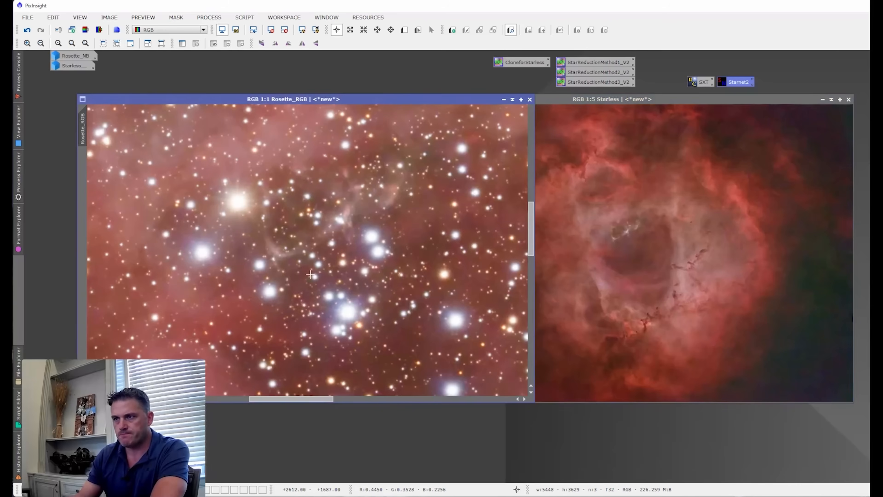
drag(362, 100, 373, 142)
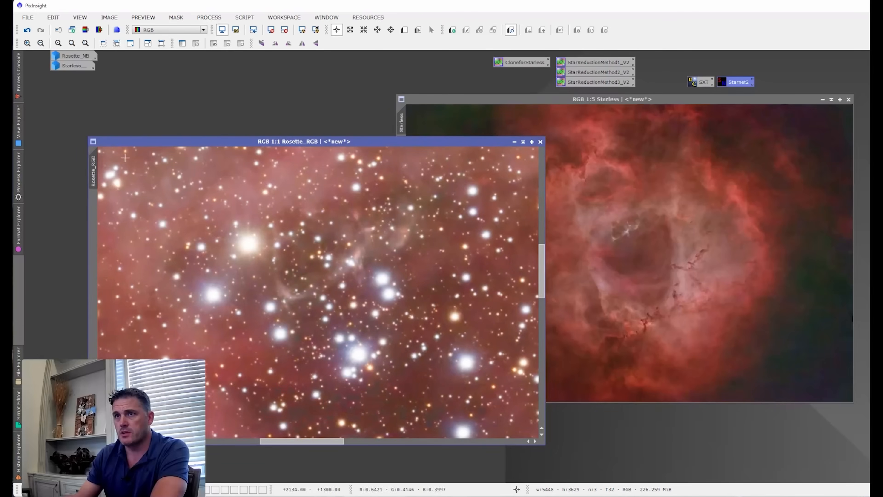
drag(93, 165, 326, 100)
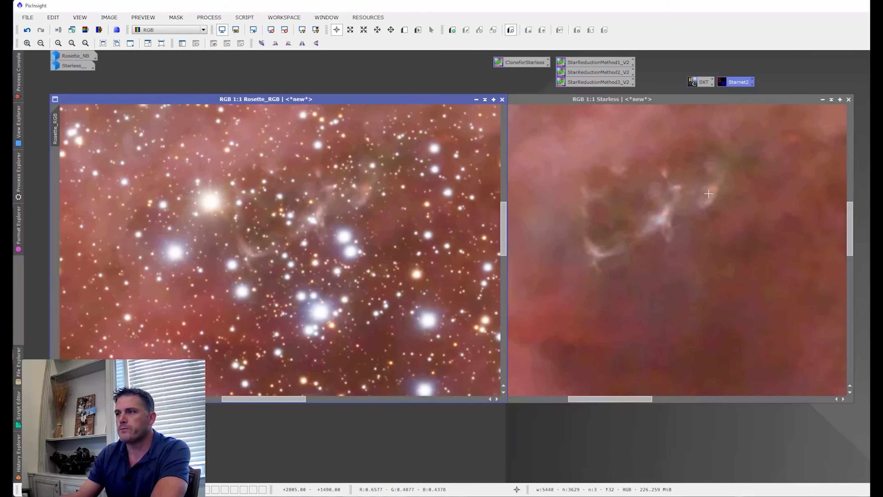
- Open StarReductionMethod1_V2 and apply the Transfer Method with S at 0.15 to Rosette_RGB
click(598, 63)
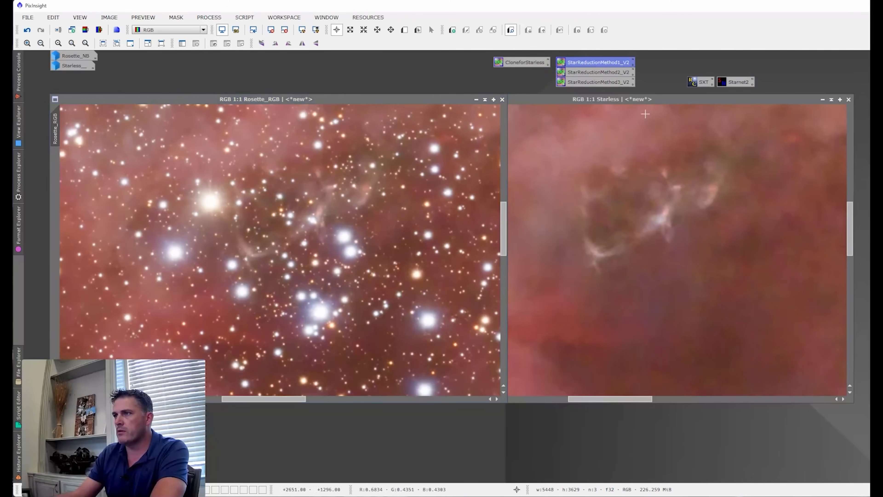
double_click(598, 63)
drag(726, 185, 718, 139)
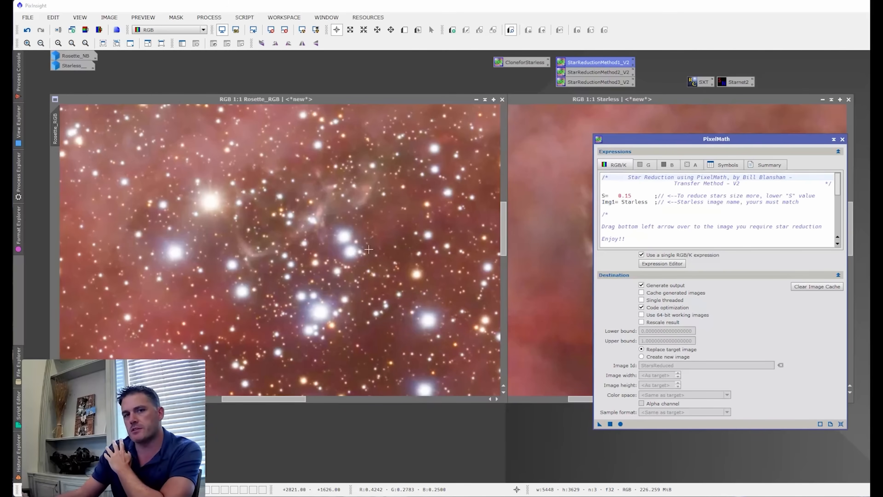
click(643, 195)
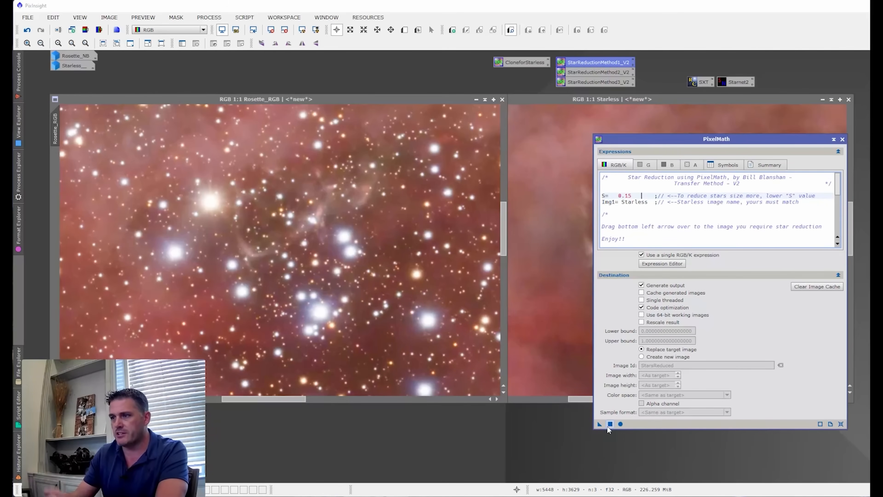
drag(599, 424, 355, 301)
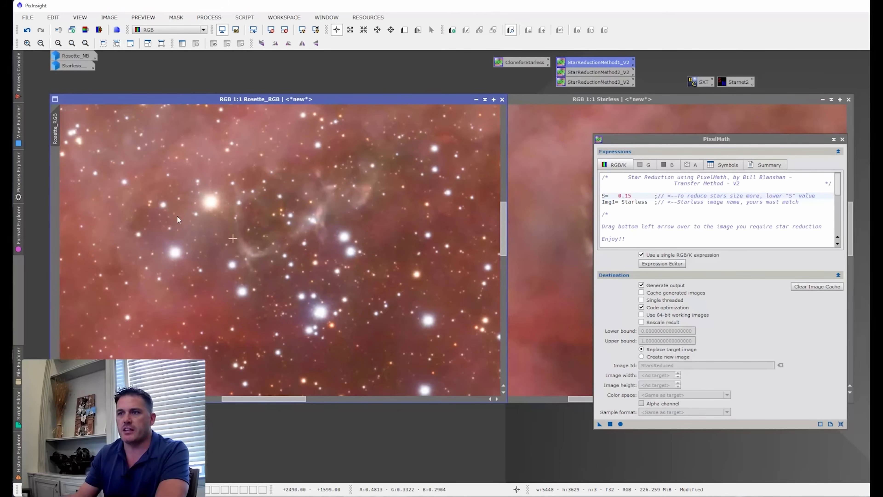
- Compare Rosette_RGB before and after the Transfer Method by toggling the star reduction off and on
click(27, 30)
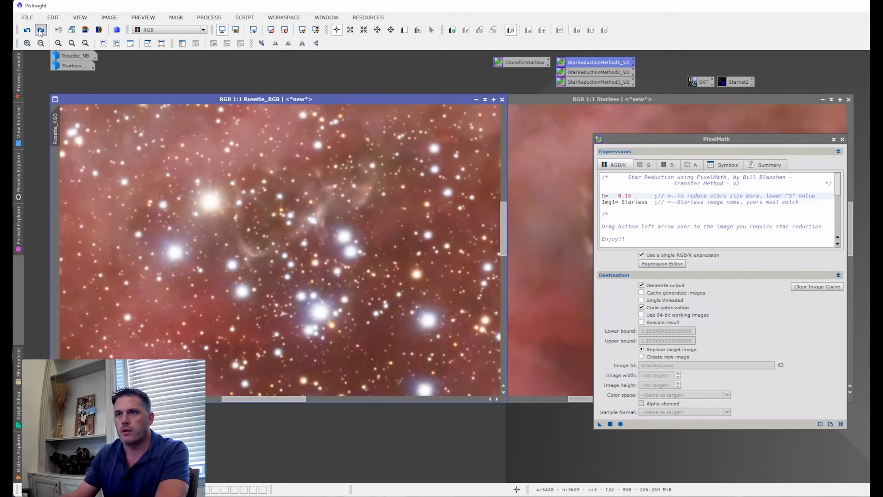
click(41, 31)
click(27, 30)
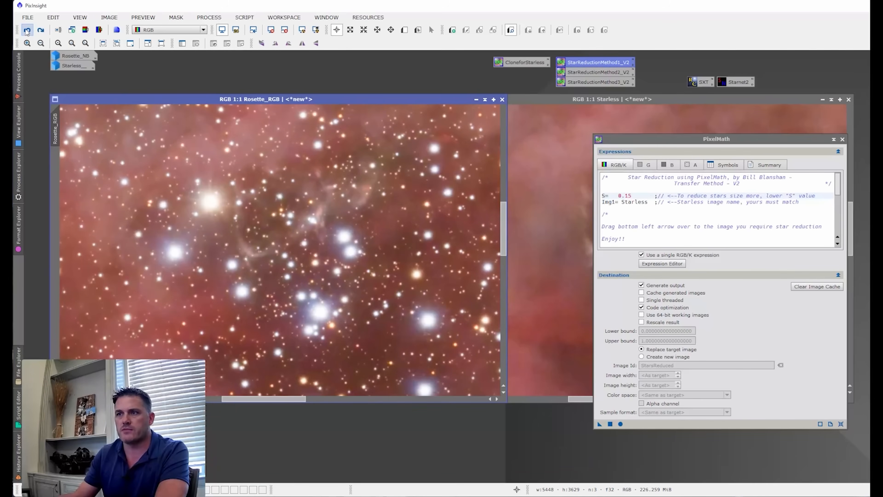
click(41, 31)
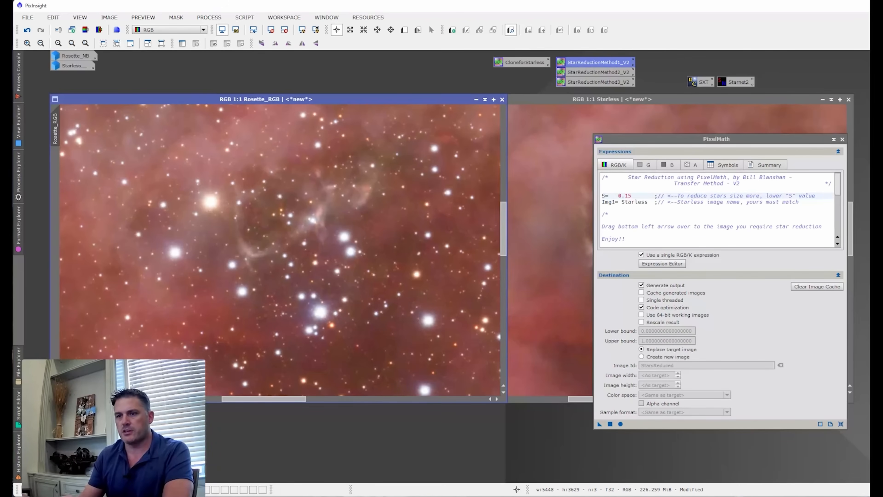
- Switch to star profiles.xlsx in Excel, shrink the Before chart's plot area vertically in two stages, undo both resizes and return to PixInsight
click(236, 490)
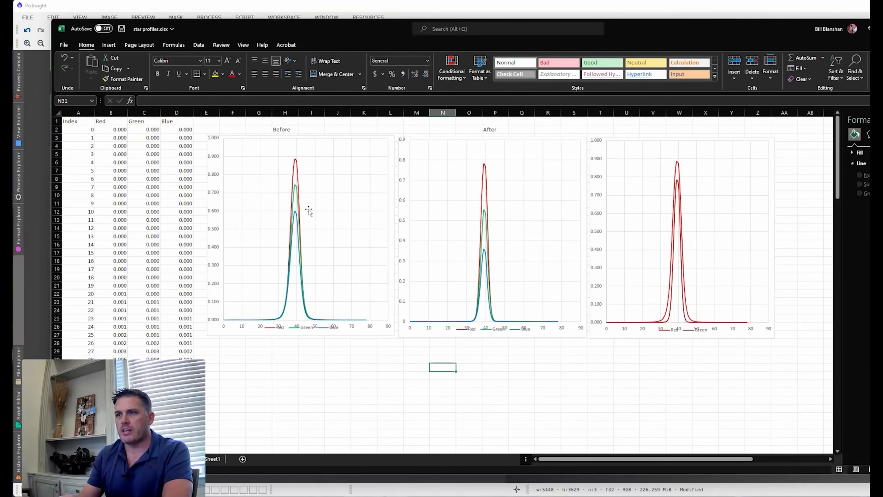
click(345, 192)
drag(305, 137, 303, 208)
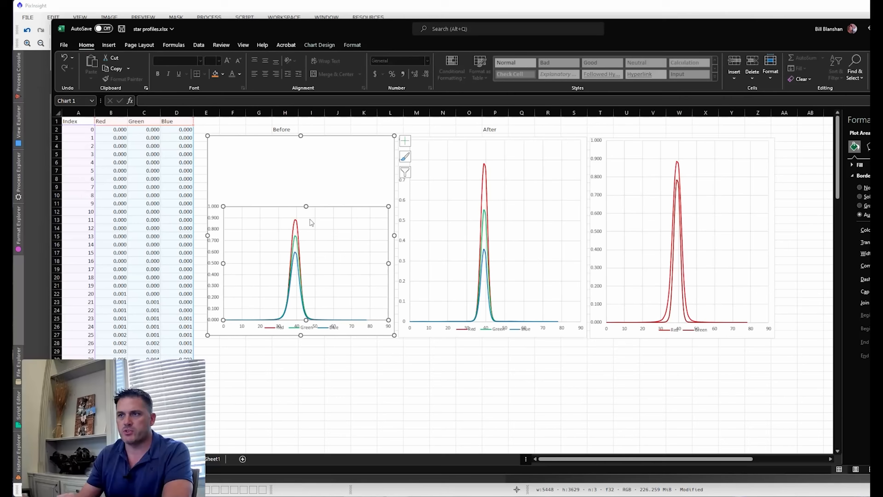
drag(308, 208, 288, 273)
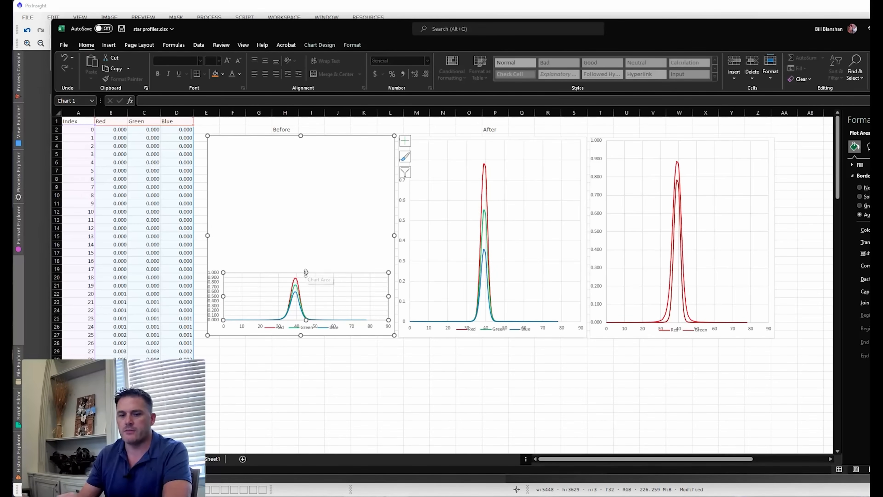
key(ctrl+z)
key(ctrl+z)
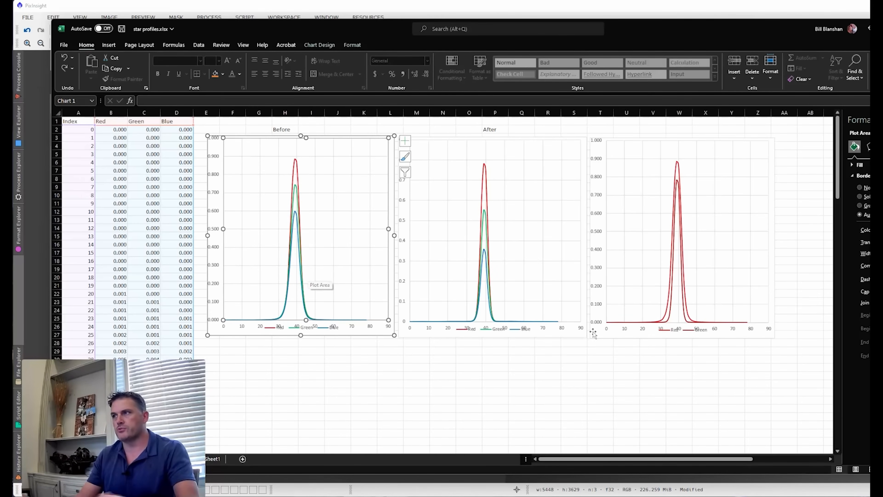
click(765, 7)
- Undo the Transfer Method on Rosette_RGB and apply StarReductionMethod2_V2, the Halo Method, with S at 0.15
key(ctrl+z)
double_click(572, 73)
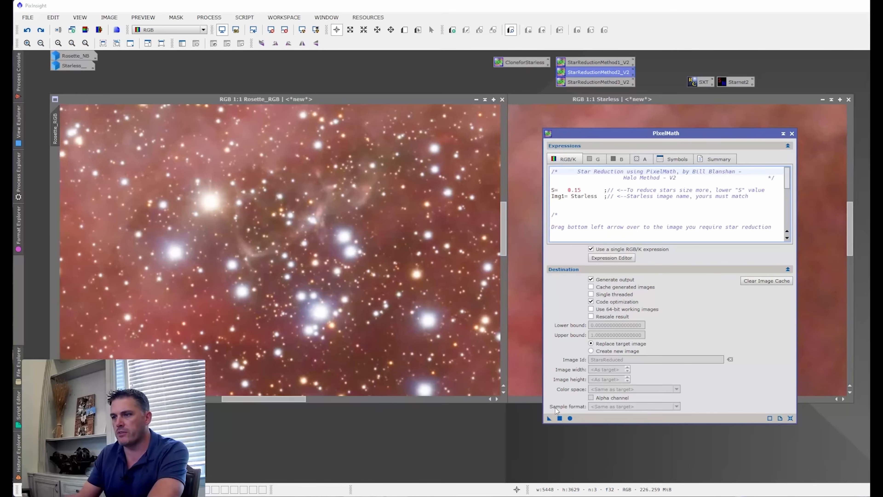
drag(548, 420, 364, 329)
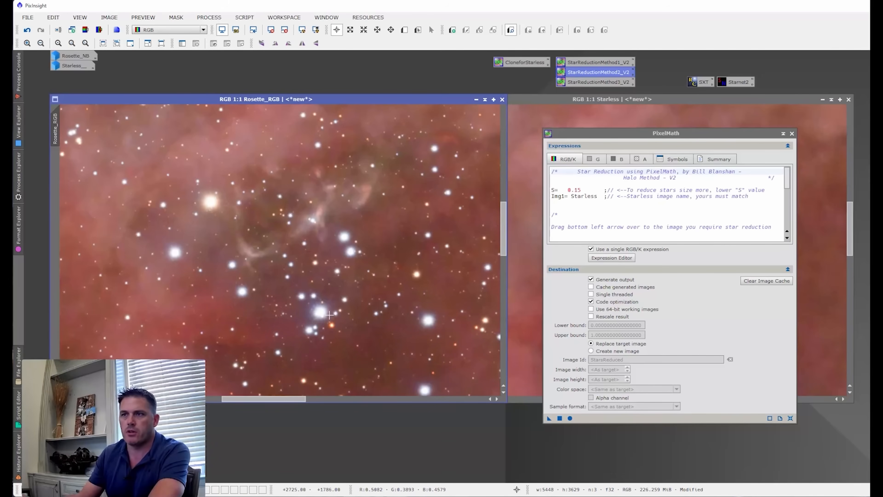
- Replace the Halo Method result on Rosette_RGB with StarReductionMethod3_V2 at I 1 and M 1, and compare it with the original
double_click(581, 84)
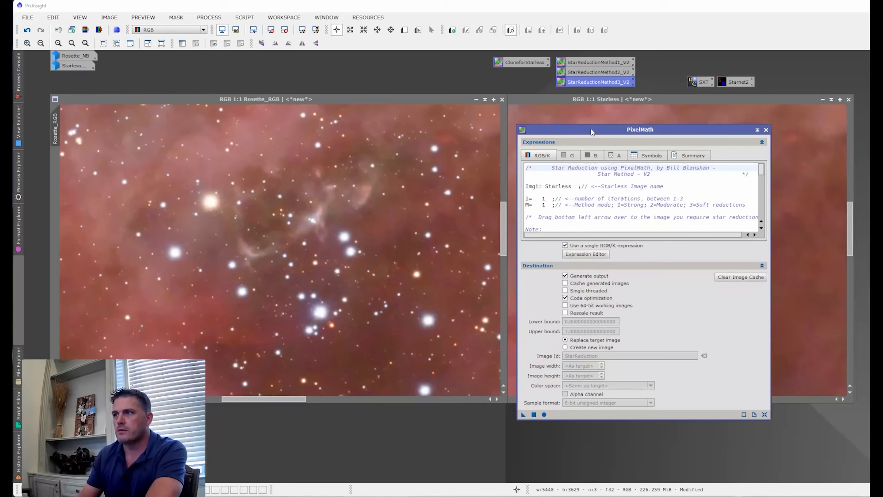
key(ctrl+z)
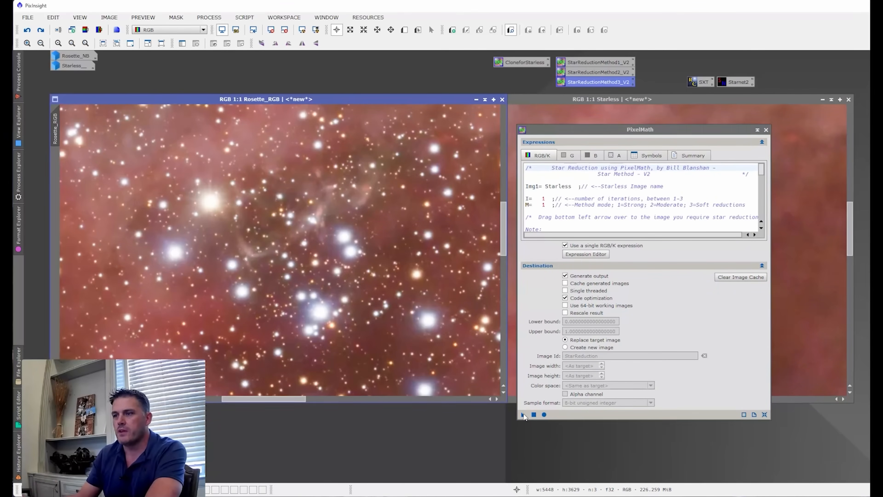
drag(523, 416, 523, 416)
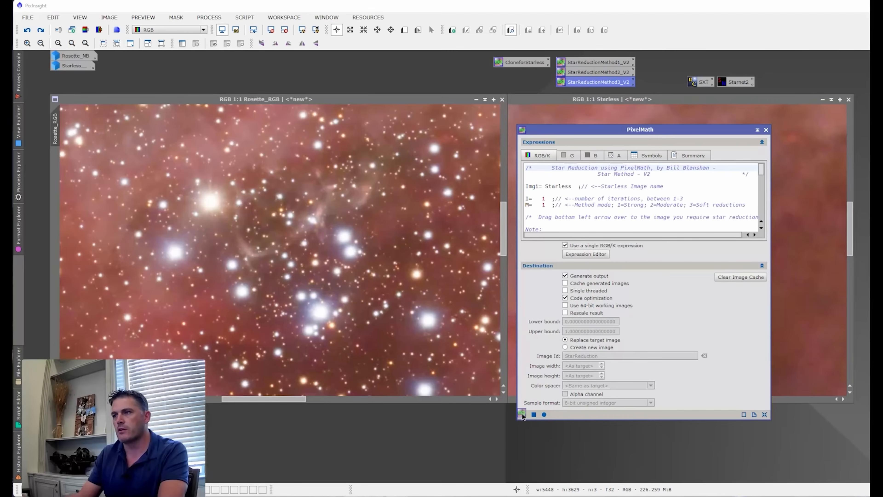
drag(523, 416, 413, 322)
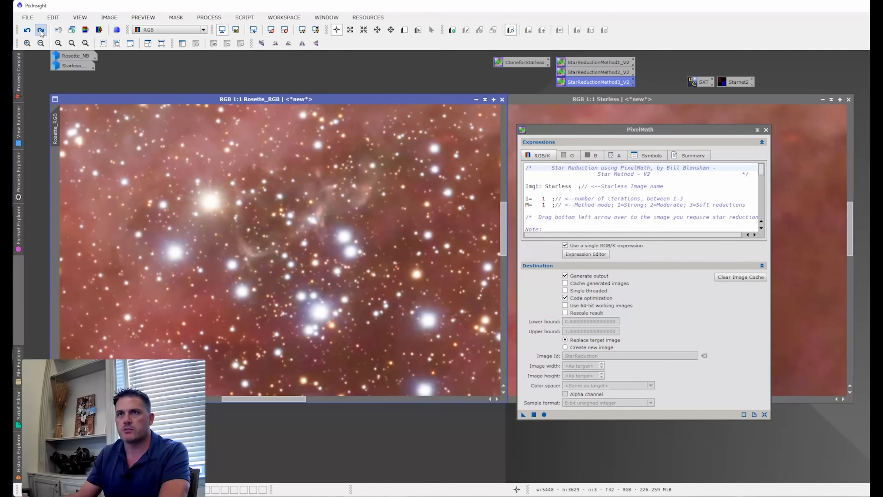
click(41, 31)
click(27, 30)
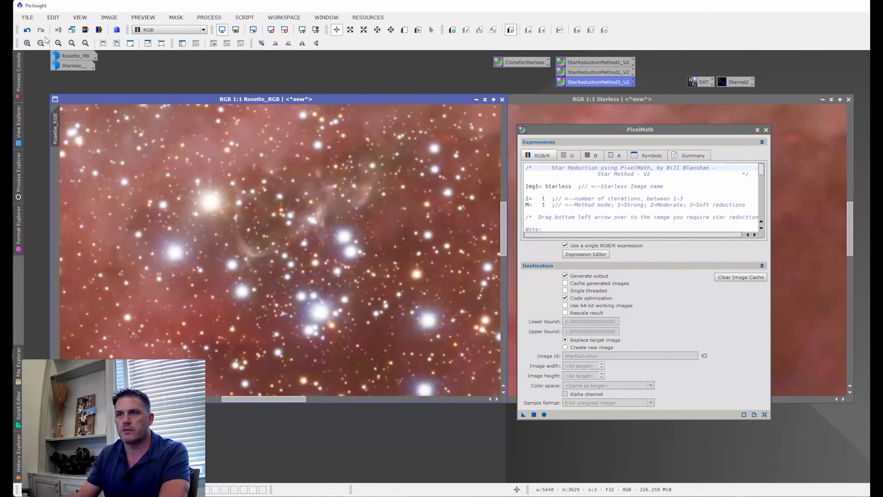
- Apply the Star Method to Rosette_RGB with I at 2 and M at 1, and compare the cluster's stars before and after
click(543, 199)
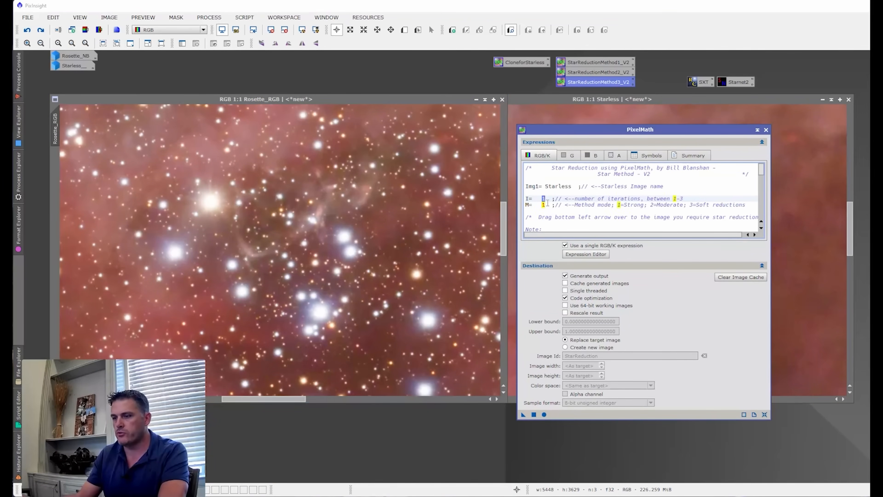
drag(523, 416, 306, 281)
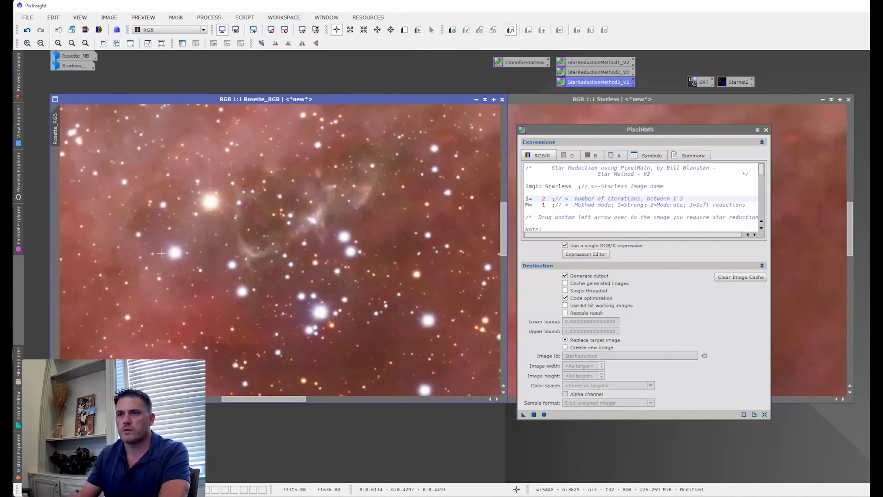
click(27, 30)
click(40, 30)
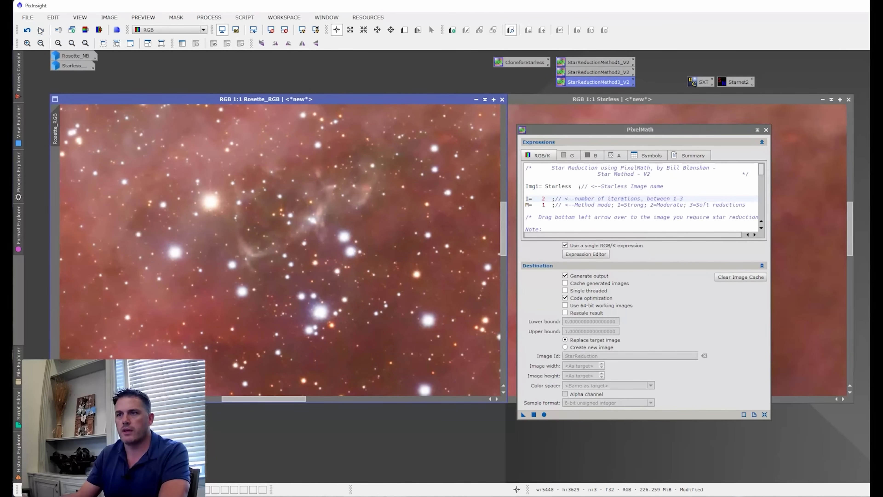
- Compare the original and reduced stars across the whole nebula and inspect the reduced stars in the central cluster
click(60, 44)
scroll(407, 230, down, 1)
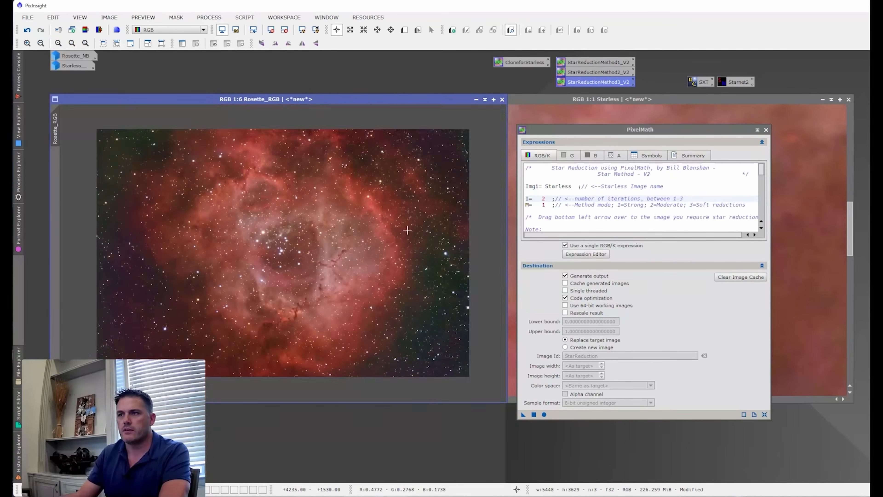
click(28, 30)
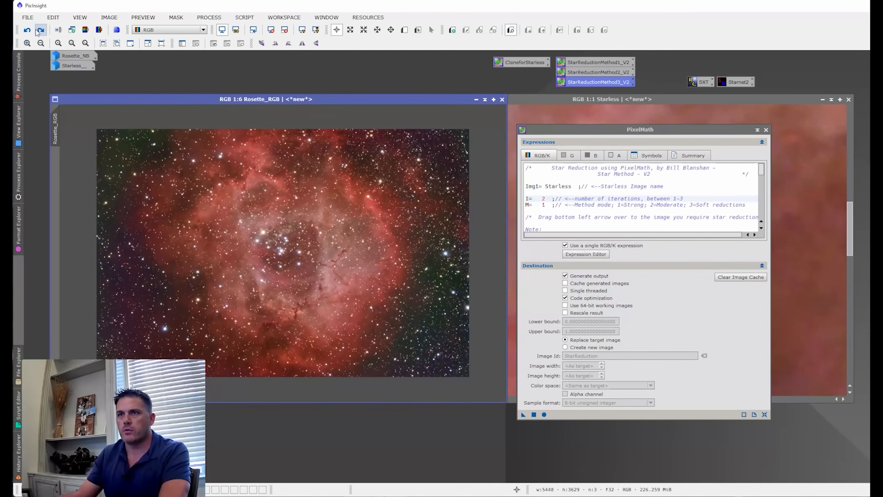
click(41, 31)
scroll(262, 227, up, 6)
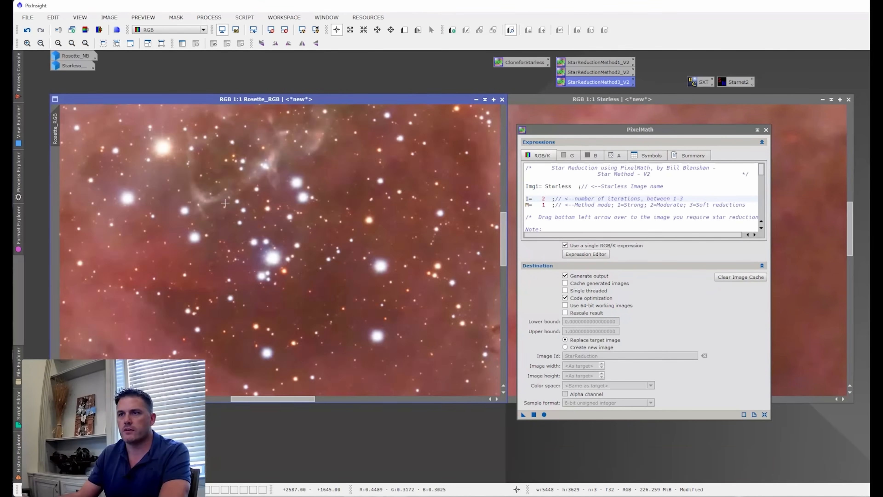
scroll(306, 216, down, 1)
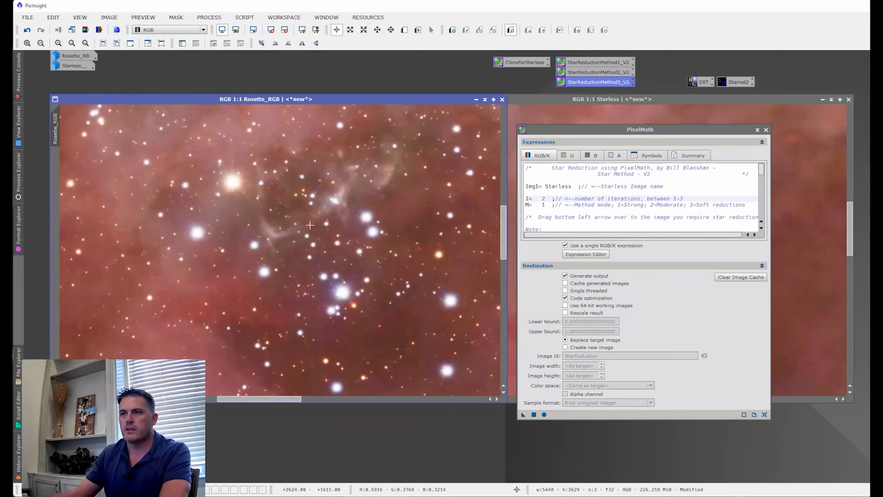
- Undo the two-iteration reduction and apply the Star Method to Rosette_RGB with I at 3 and M at 3
click(27, 30)
double_click(545, 204)
text(3)
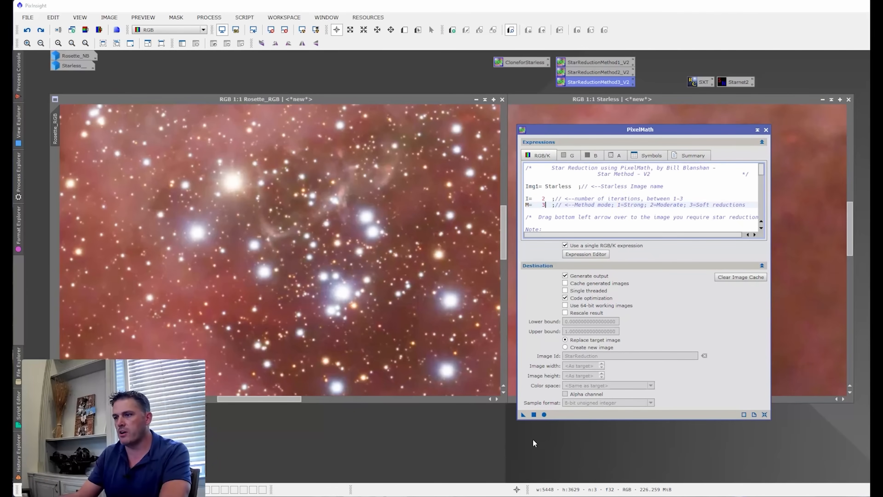
double_click(543, 198)
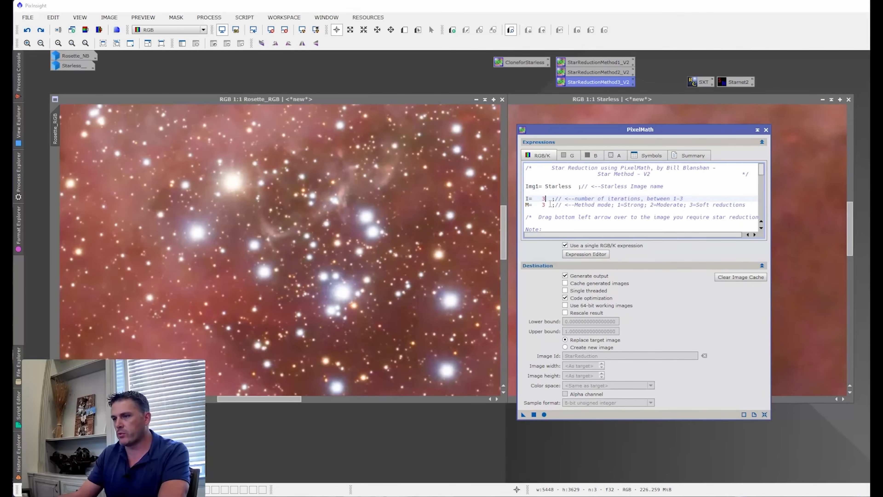
drag(522, 415, 345, 316)
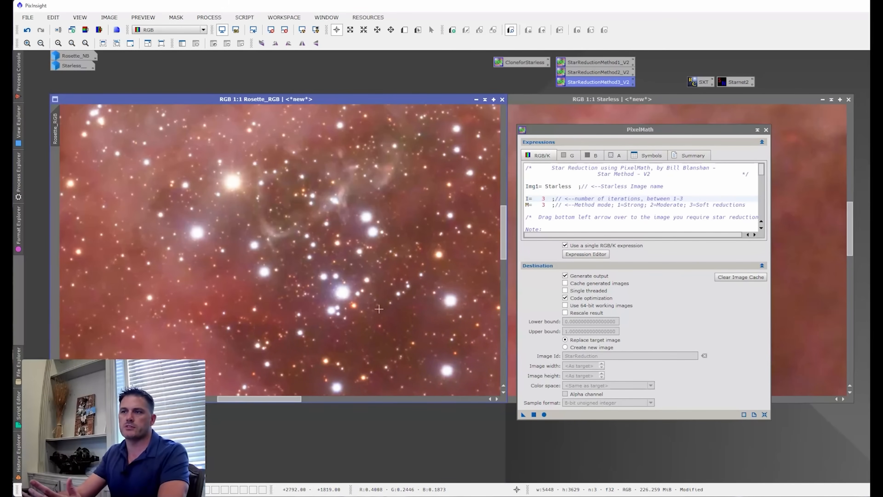
- Compare Rosette_RGB with and without the soft three-iteration reduction, leaving the original stars restored
click(28, 30)
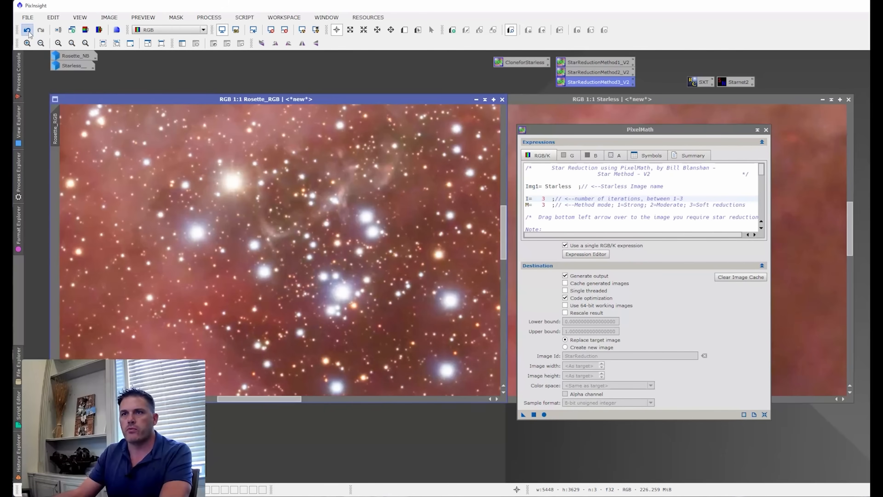
click(41, 31)
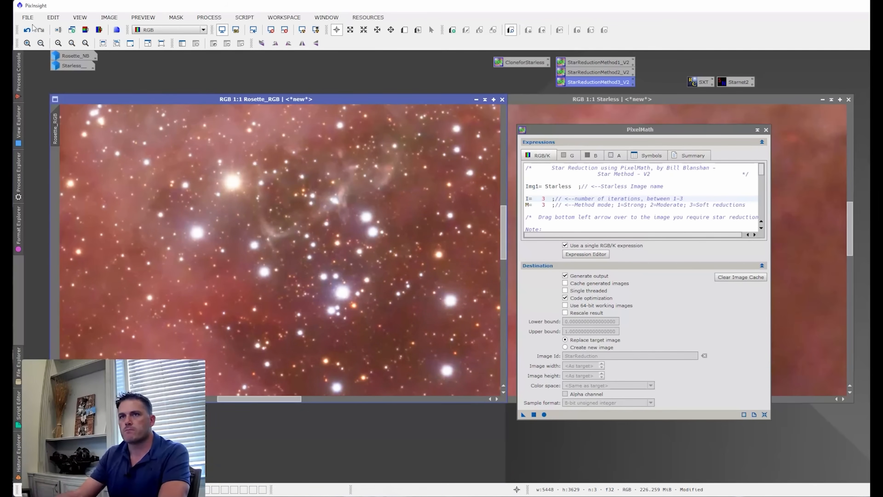
click(27, 30)
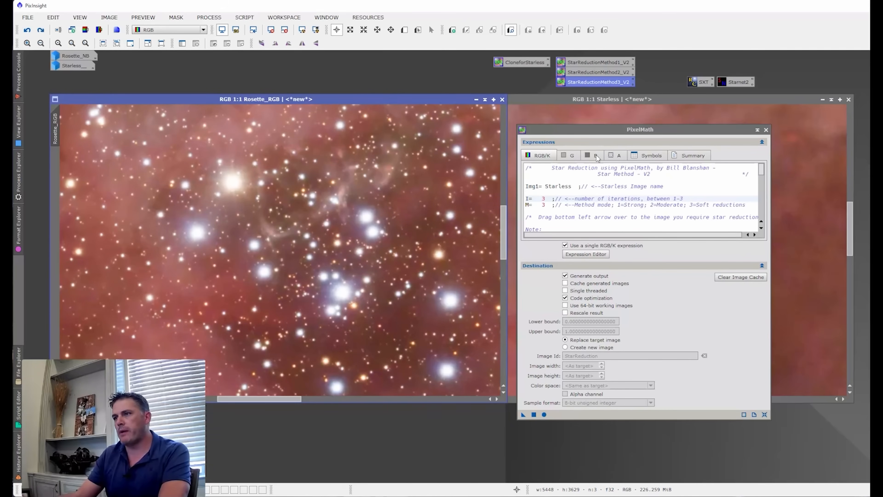
- Reopen StarReductionMethod1_V2 and position its PixelMath window over Starless, clear of Rosette_RGB
double_click(597, 62)
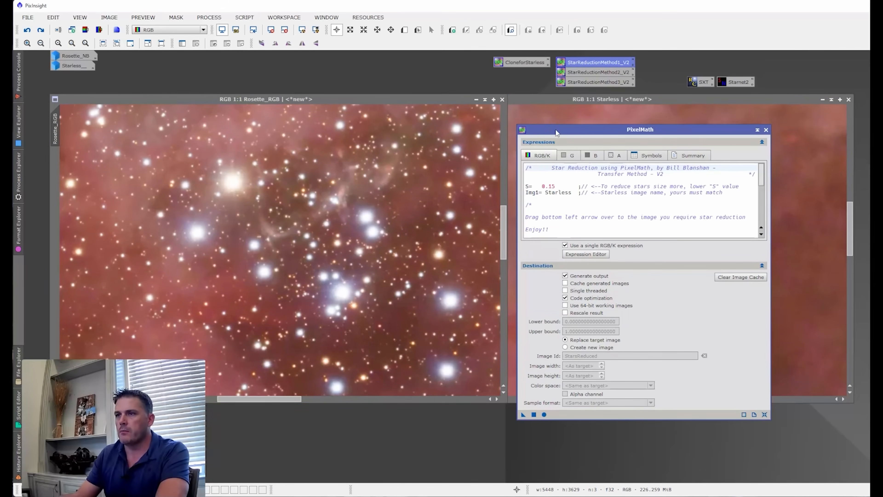
drag(556, 132, 589, 136)
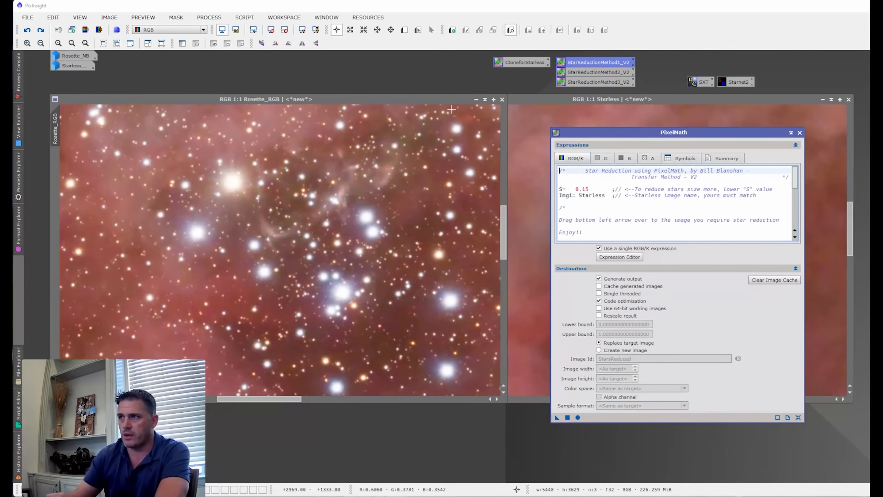
click(525, 136)
drag(627, 131, 751, 175)
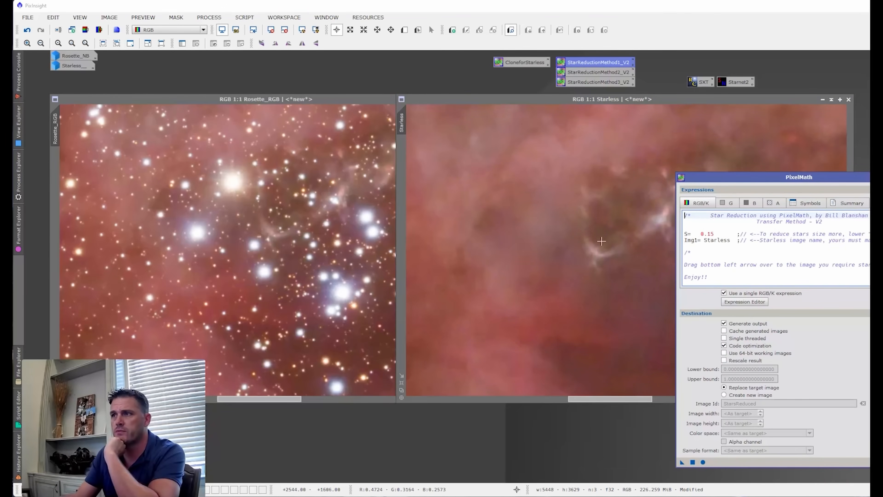
click(338, 265)
drag(738, 181, 625, 178)
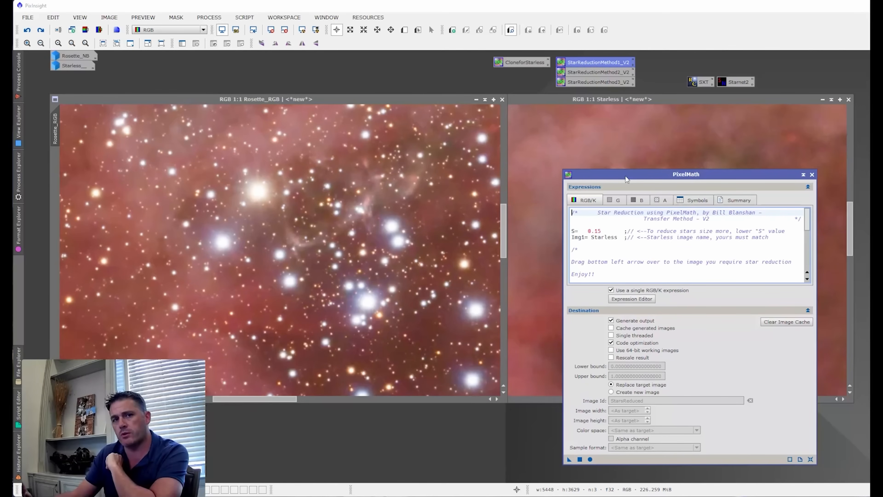
double_click(608, 63)
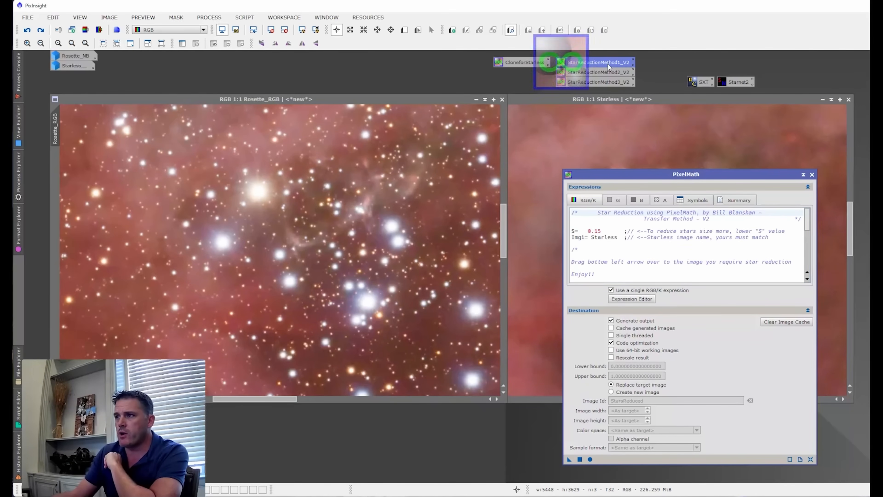
drag(688, 171, 683, 163)
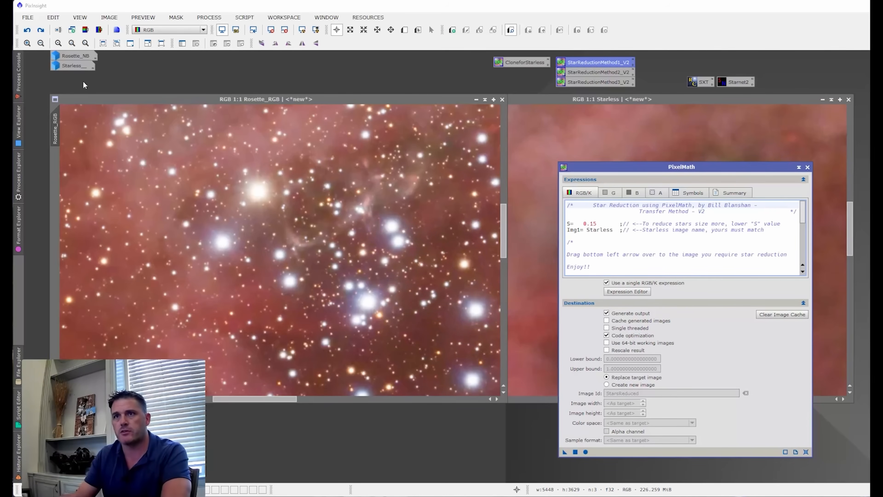
- Extract the lightness component of Rosette_RGB as a separate grayscale image
click(115, 99)
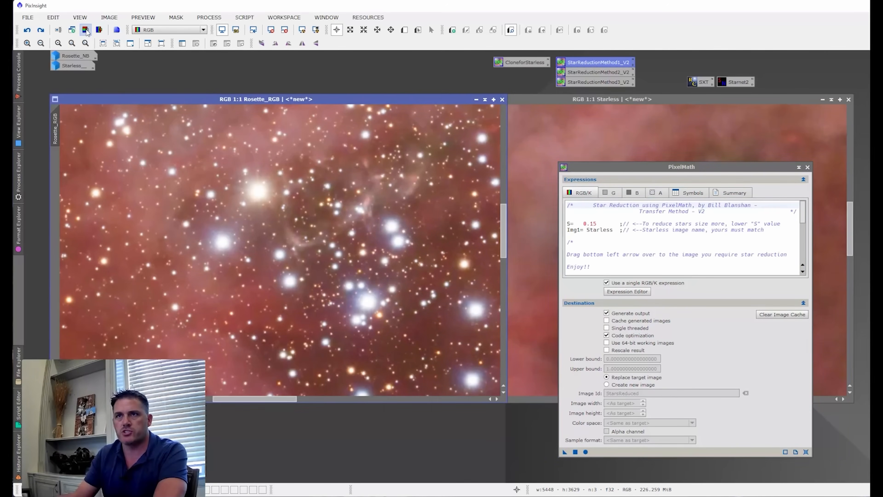
click(86, 30)
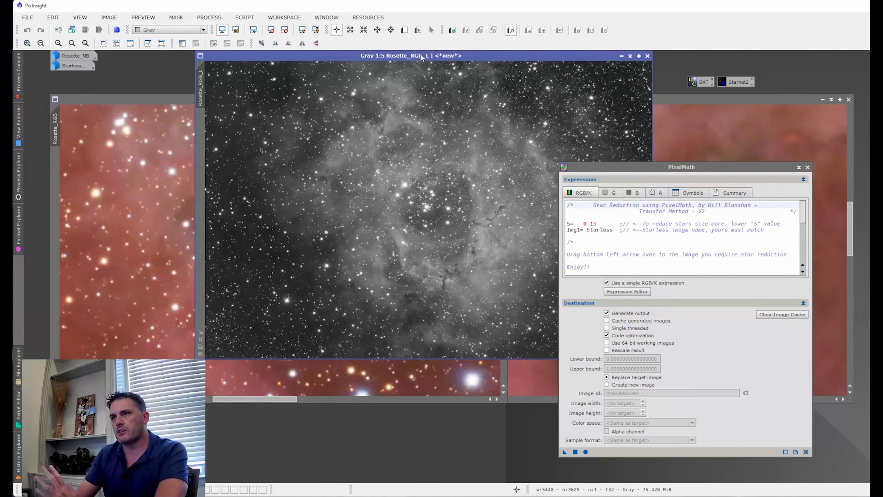
- Rename the colour Starless image of the RGB data as Starless_ and minimize it, keeping it open in the workspace
drag(420, 54, 304, 142)
click(700, 112)
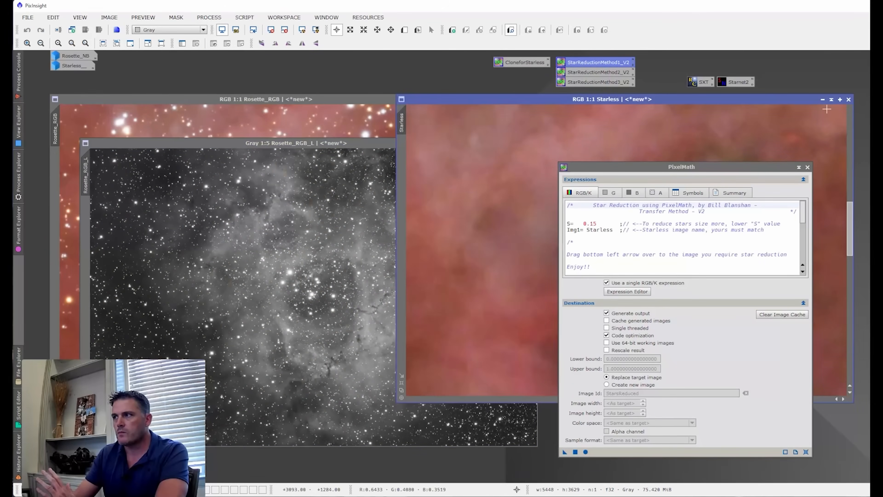
click(849, 100)
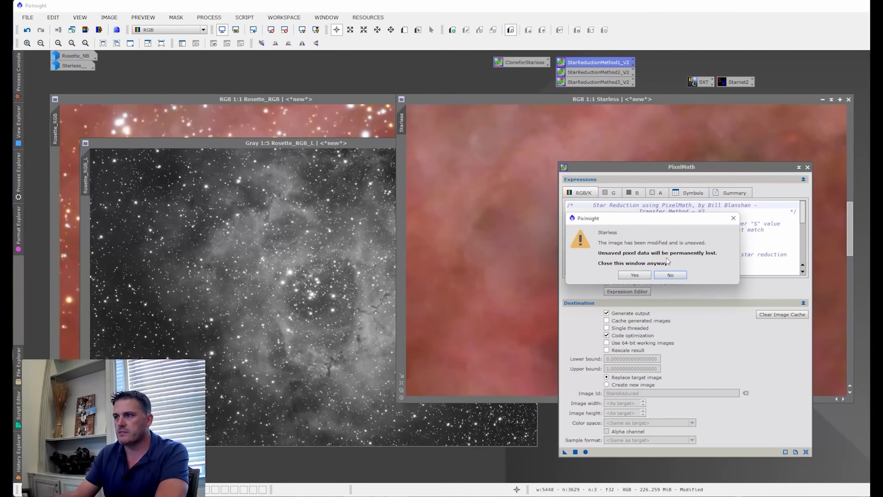
click(670, 275)
drag(402, 122, 402, 125)
double_click(402, 125)
click(644, 254)
text(_)
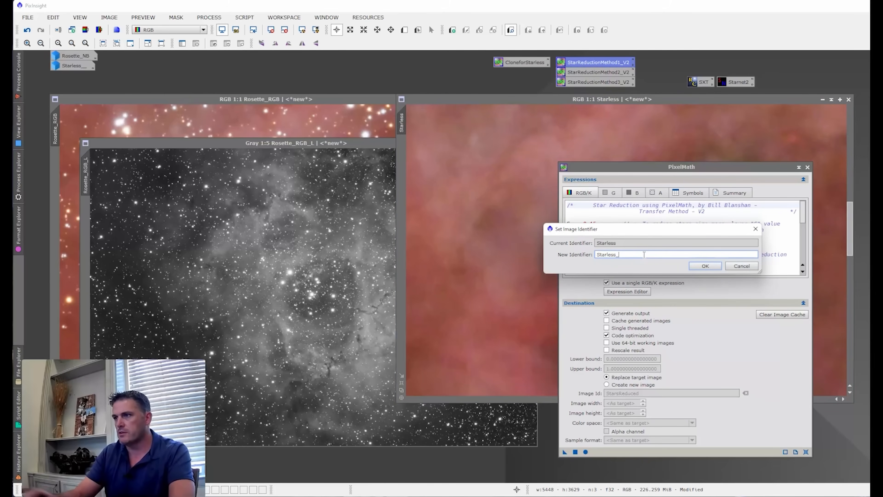
key(Return)
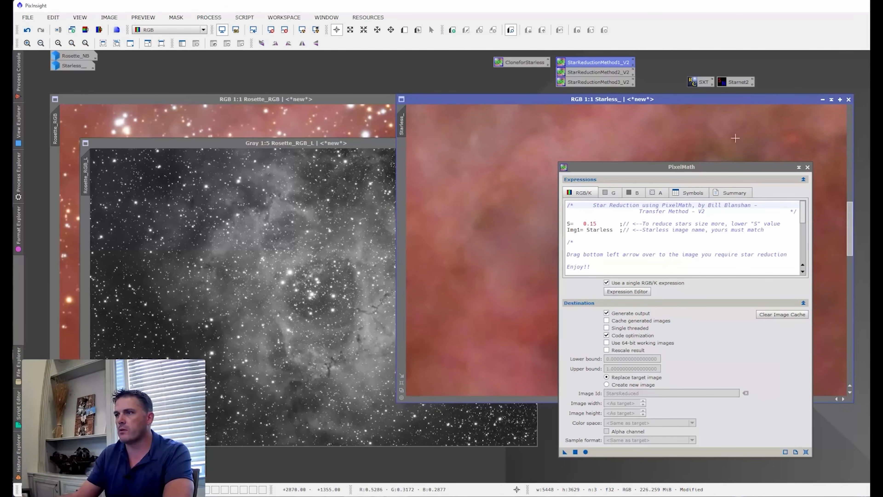
click(823, 99)
- Clone Rosette_RGB_L as a new grayscale image named Starless with the CloneforStarless process, and place the copy beside the original
drag(653, 168, 730, 135)
double_click(639, 254)
drag(300, 144, 388, 116)
drag(512, 61, 396, 176)
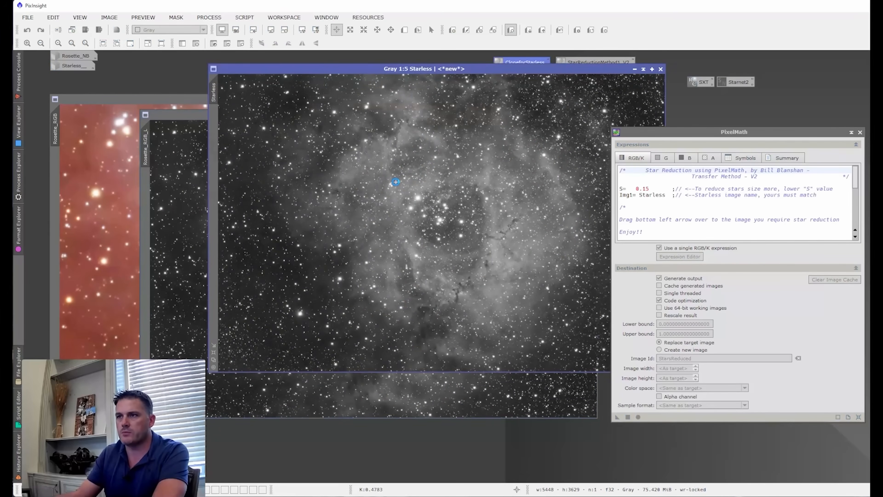
drag(413, 71, 531, 122)
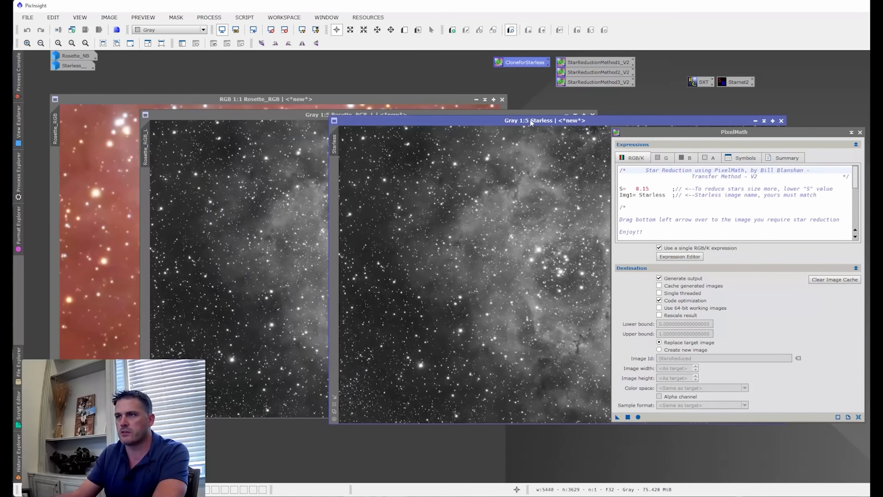
- Remove the stars from the grayscale Starless copy with Starnet2, keeping Rosette_RGB_L at hand for comparison
drag(632, 135, 680, 197)
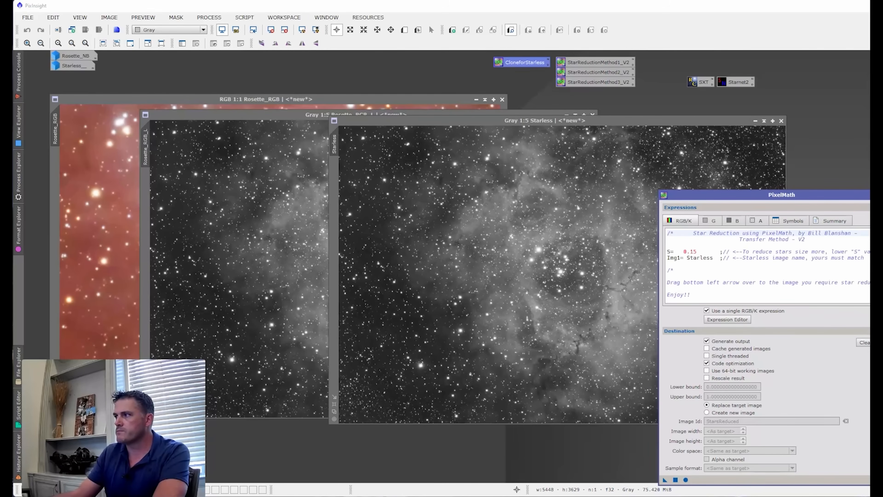
drag(721, 82, 551, 196)
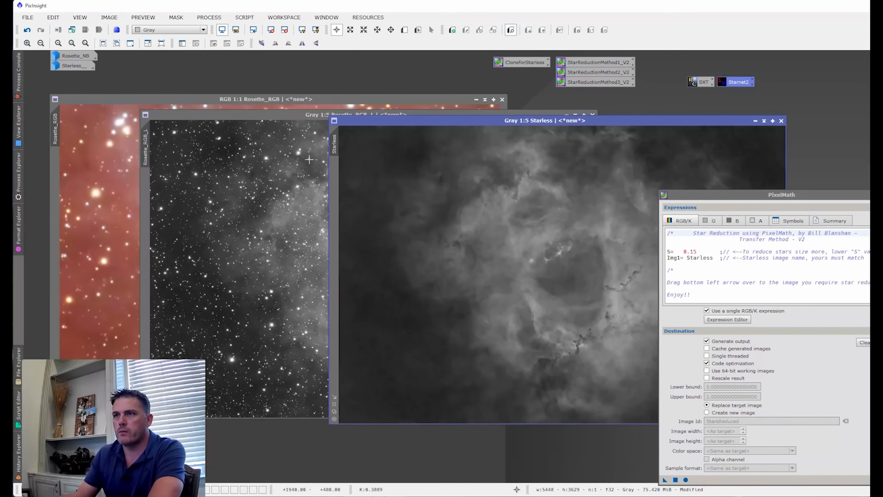
click(303, 159)
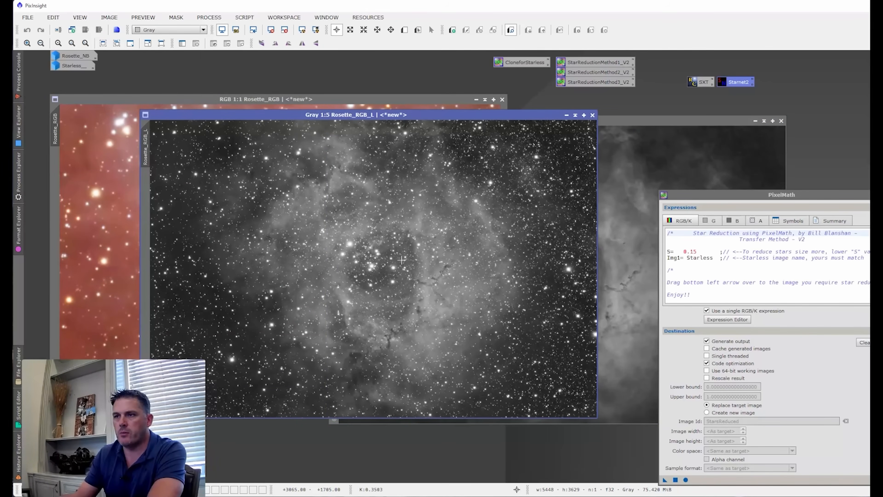
- Reduce the stars in Rosette_RGB_L with the Transfer Method at S 0.15, using the grayscale Starless image
click(625, 165)
drag(704, 198, 701, 133)
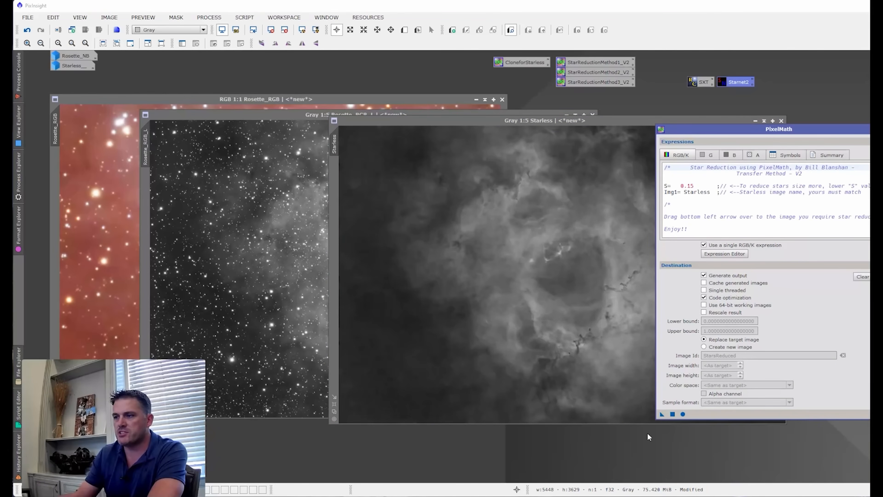
click(261, 293)
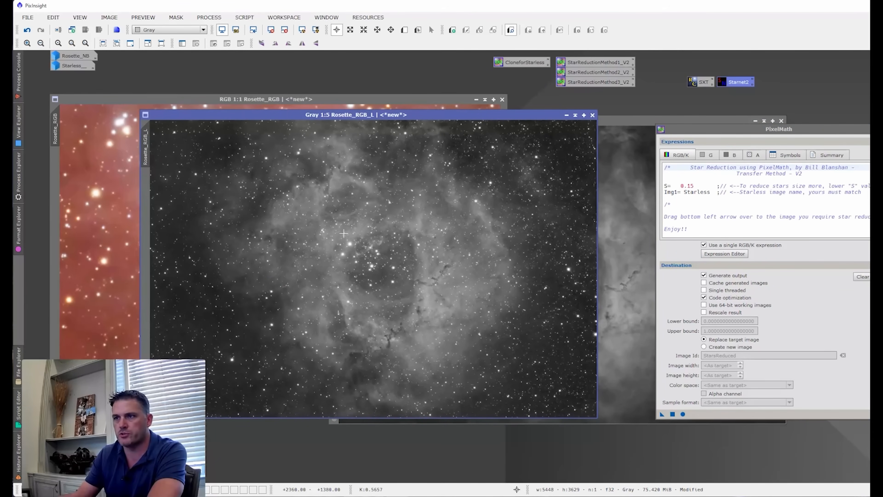
drag(500, 111, 555, 112)
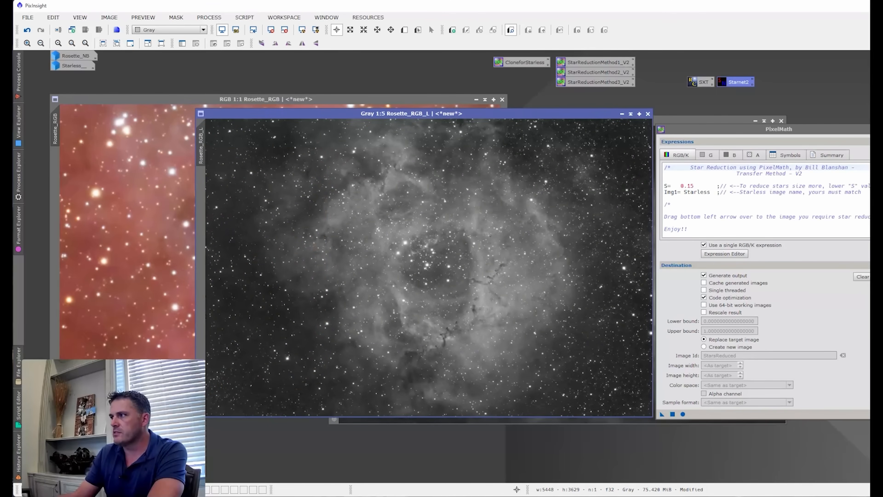
- Apply LRGBCombination to Rosette_RGB with only L enabled, using Rosette_RGB_L as the source and lightness and saturation at 0.500
drag(408, 136, 471, 71)
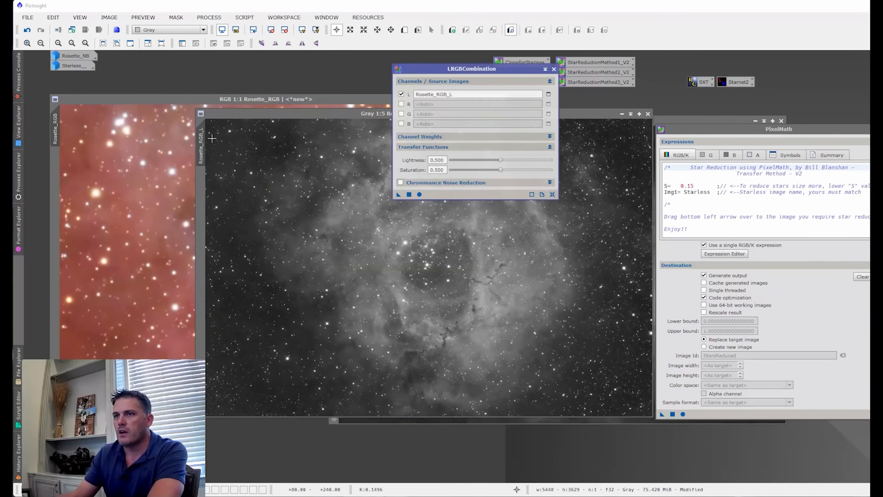
drag(201, 140, 563, 97)
click(498, 229)
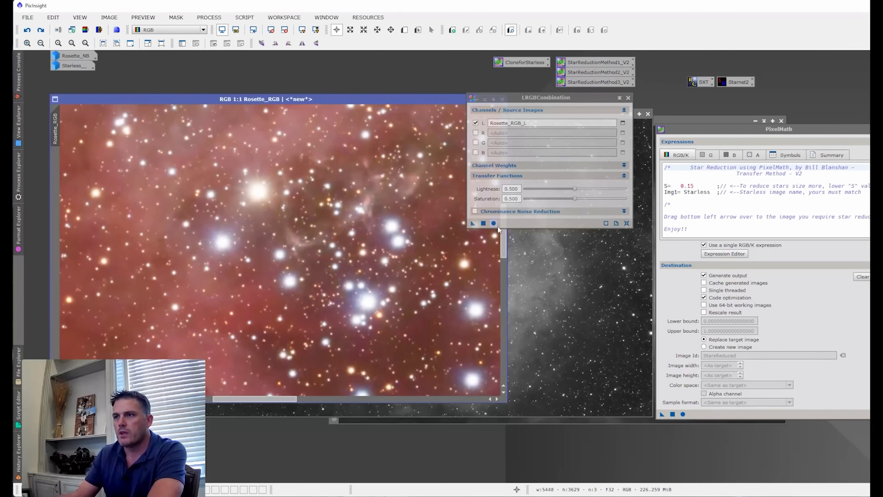
click(585, 296)
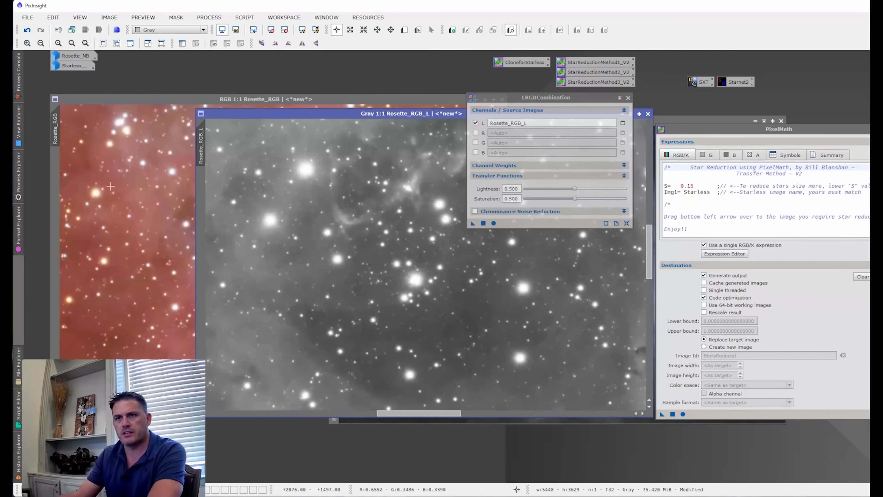
click(109, 216)
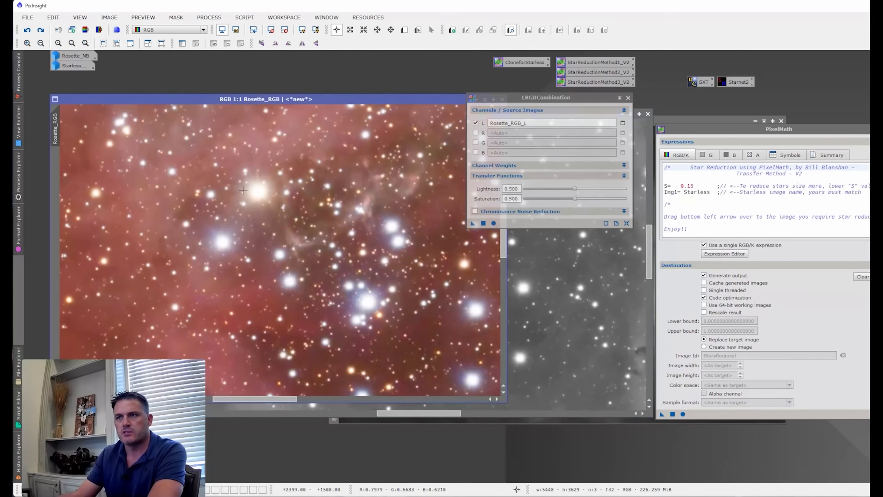
click(163, 213)
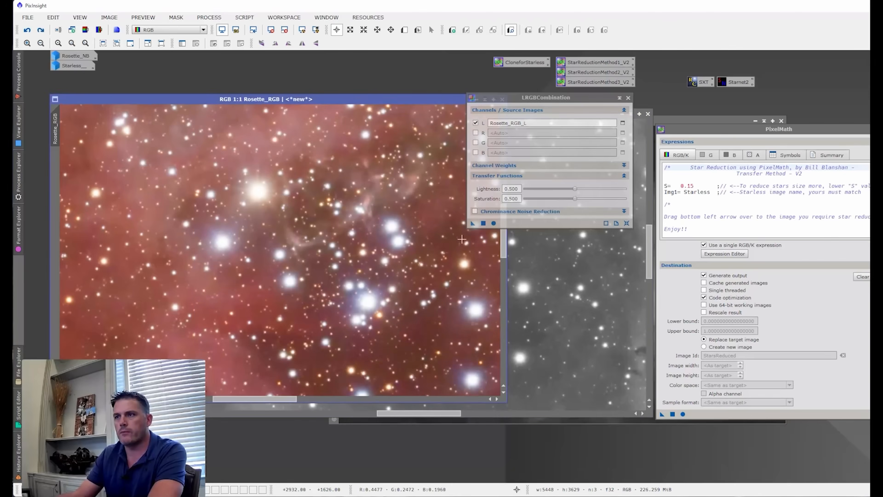
drag(473, 224, 418, 258)
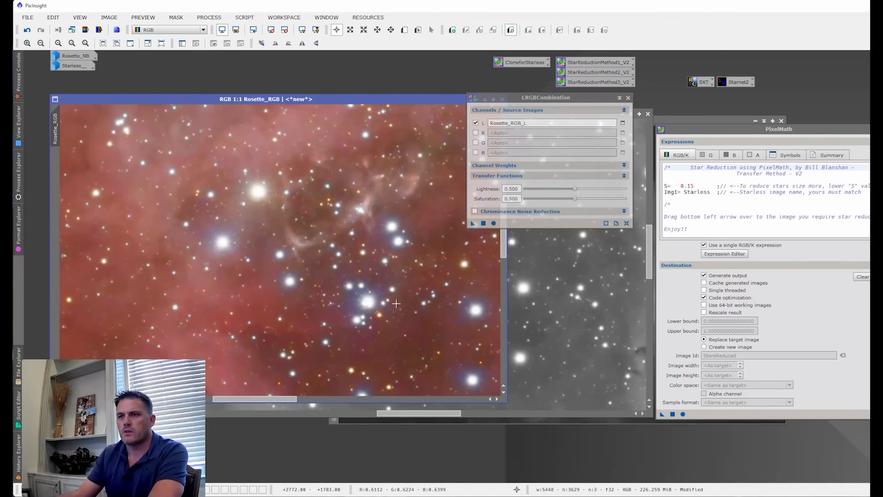
- Compare Rosette_RGB before and after the lightness combination and against Rosette_RGB_L, leaving the combination applied
scroll(278, 267, down, 1)
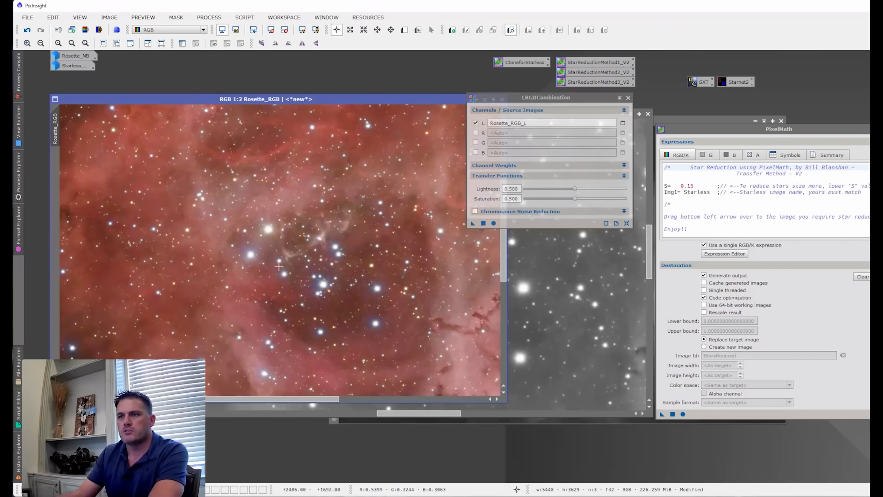
scroll(278, 266, down, 1)
scroll(279, 266, up, 2)
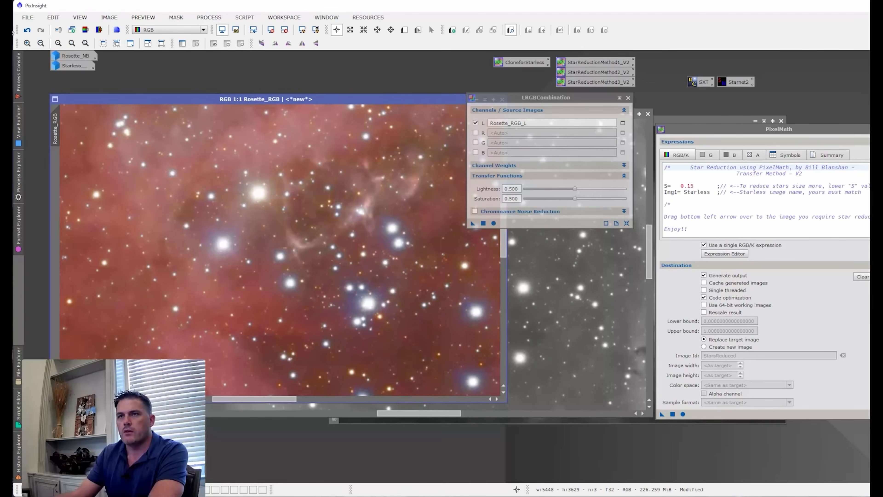
click(27, 31)
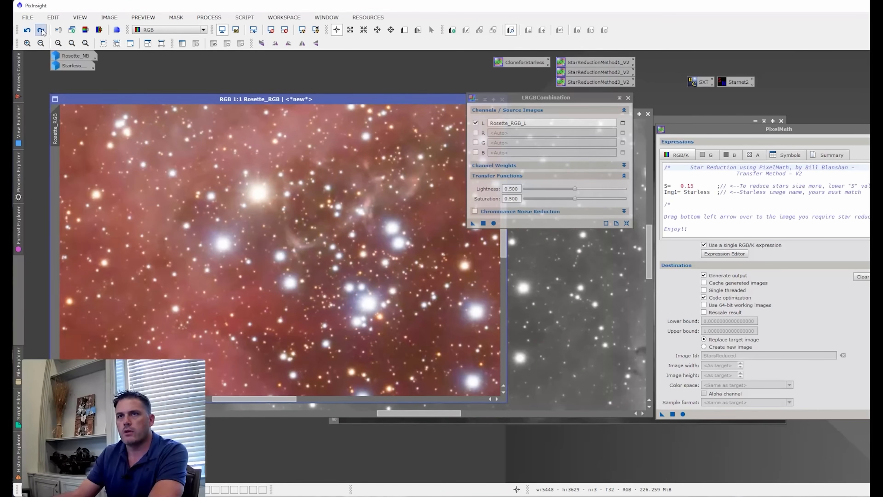
click(41, 30)
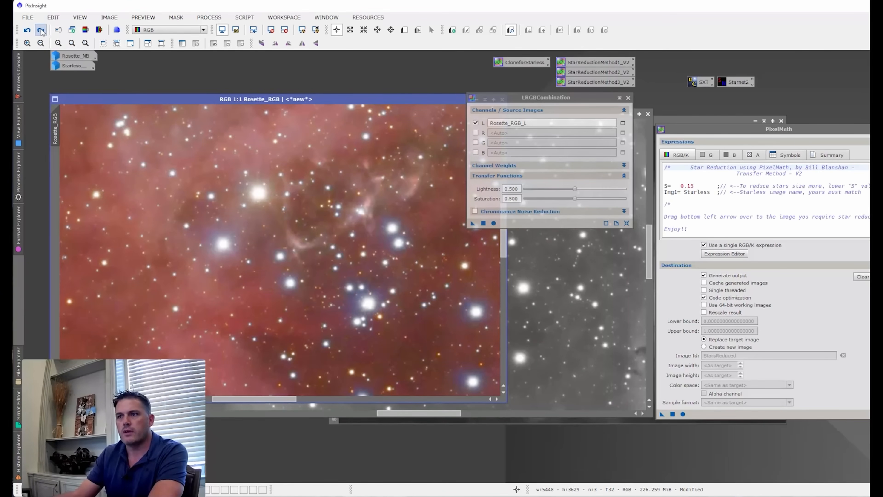
click(95, 195)
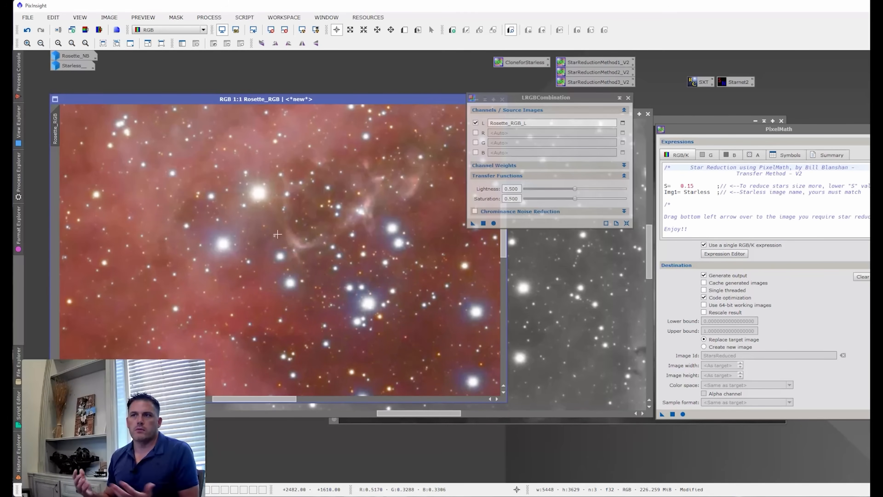
click(535, 295)
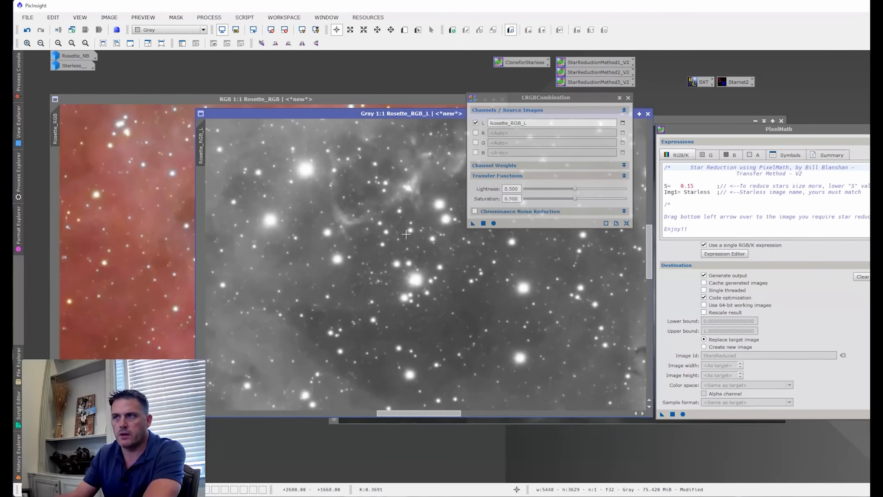
click(163, 245)
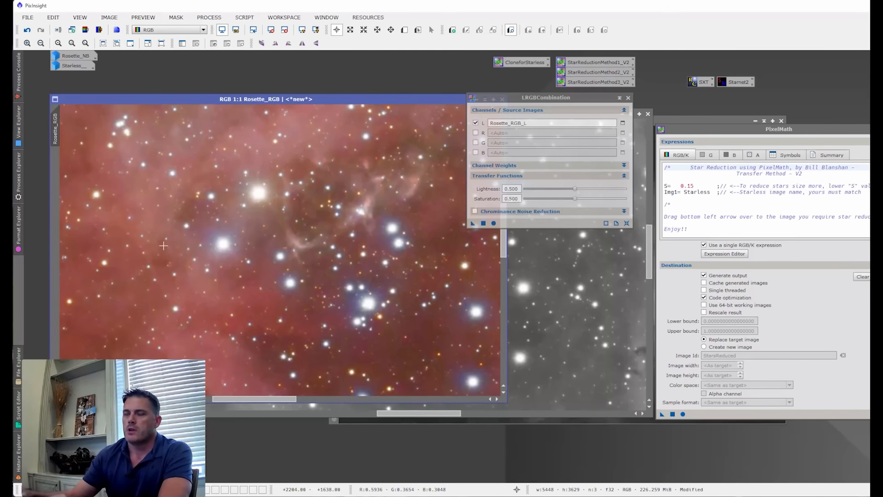
- Clear the LRGBCombination window away and inspect the wider nebula in the star-reduced Rosette_RGB
drag(601, 98, 584, 109)
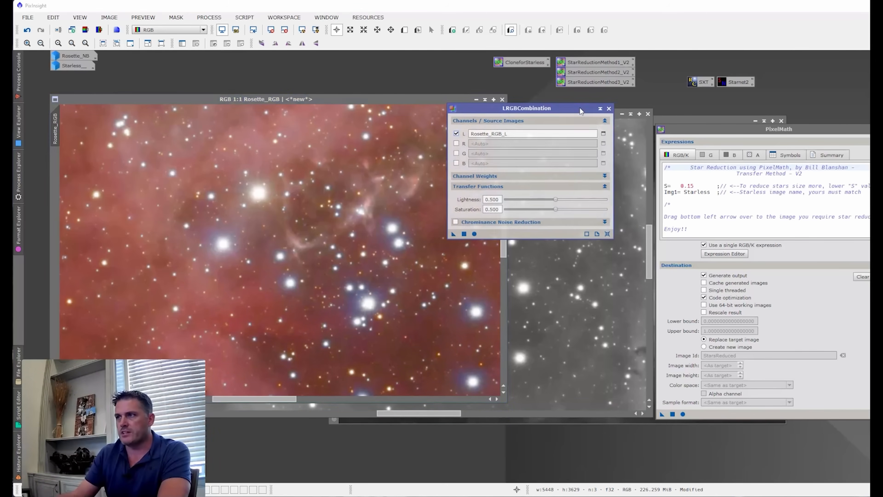
click(603, 110)
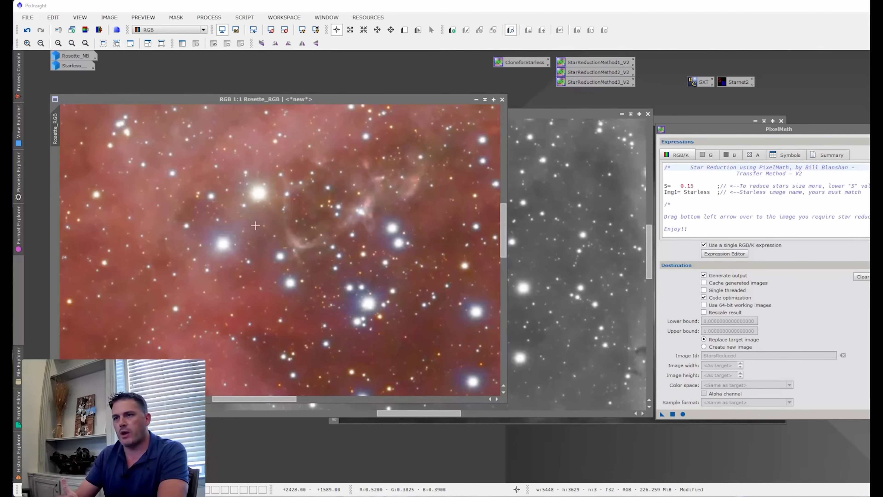
scroll(203, 288, down, 1)
scroll(202, 288, down, 1)
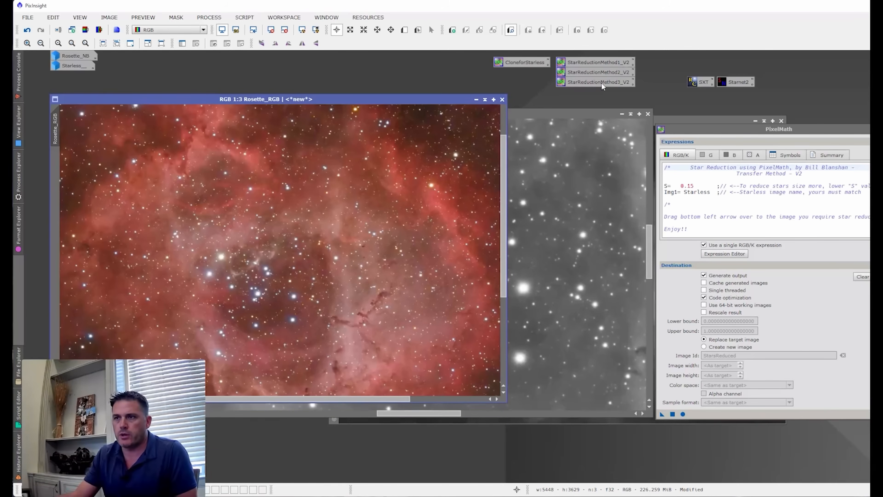
- Examine Rosette_RGB_L, the grayscale Starless image and the recombined Rosette_RGB in turn, including the central stars at close range
click(575, 212)
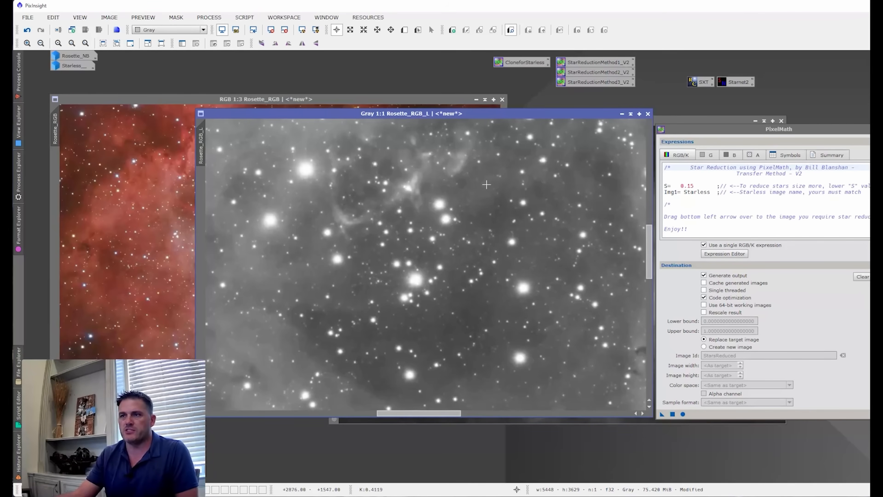
click(192, 131)
click(574, 212)
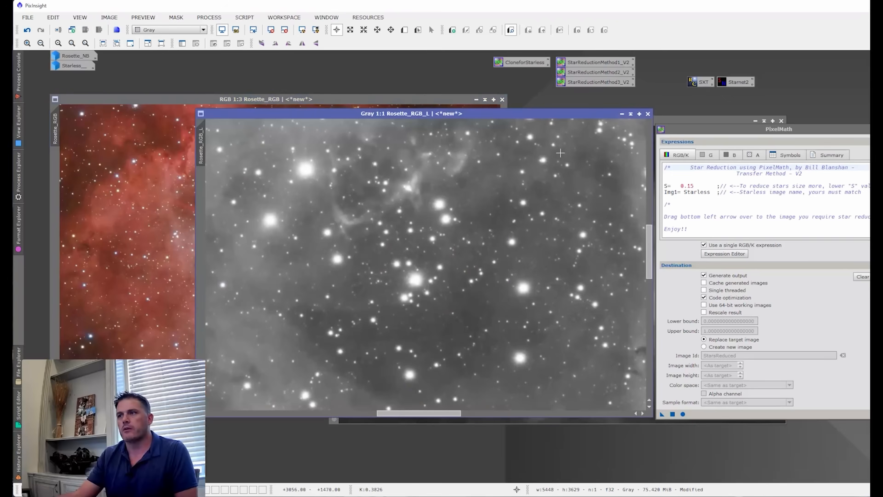
drag(682, 129, 752, 153)
click(678, 206)
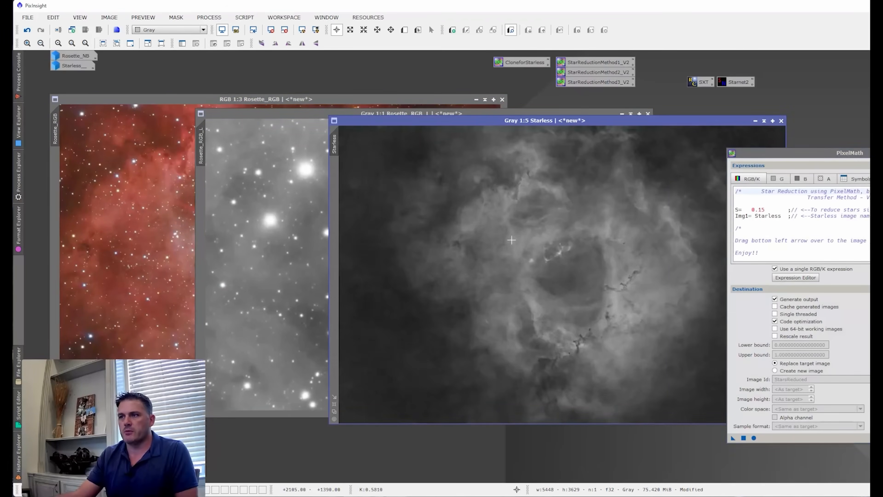
click(320, 218)
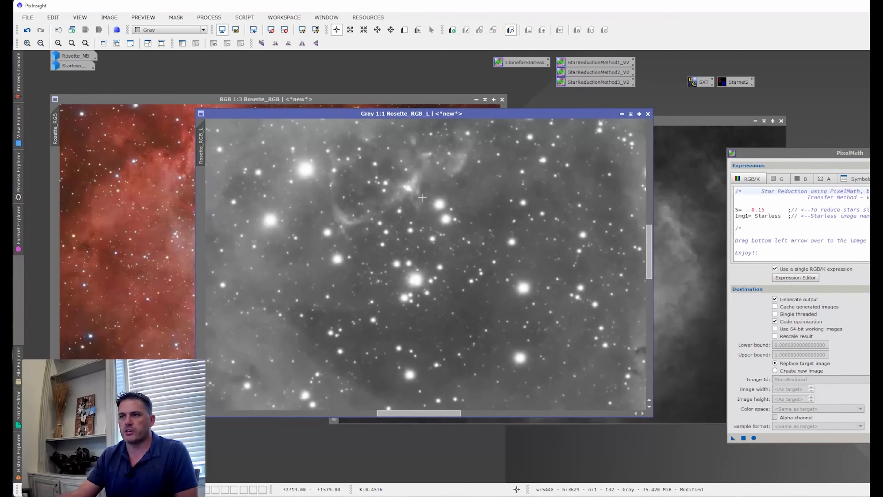
click(84, 133)
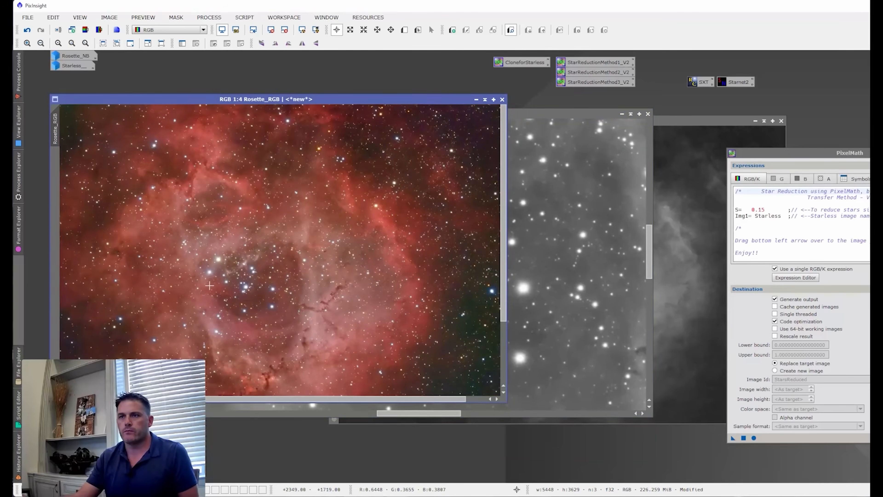
scroll(209, 285, up, 3)
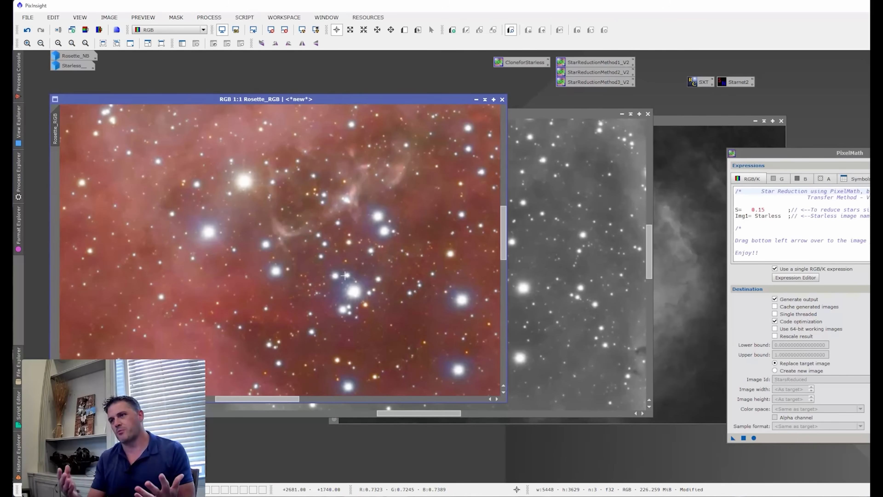
- Restore Rosette_NB for a look and minimize it, and bring up its Starless__ counterpart beside Rosette_RGB for review
double_click(76, 56)
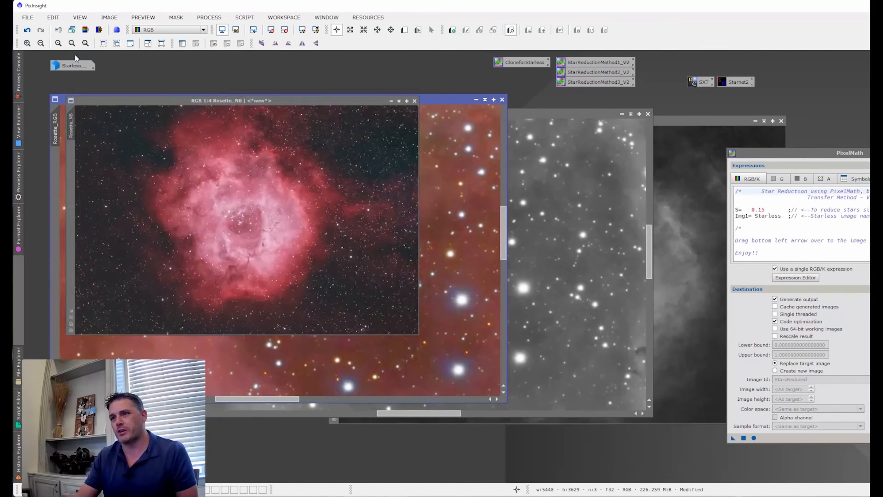
scroll(260, 192, down, 2)
scroll(293, 232, up, 1)
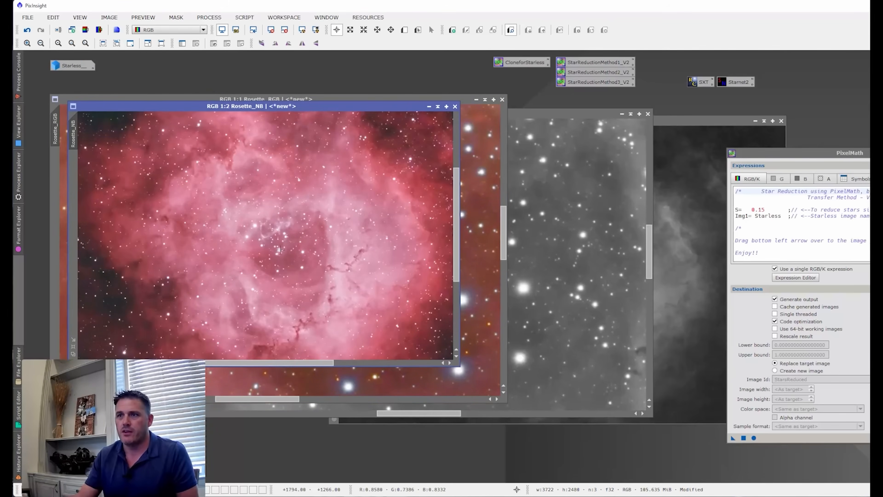
click(430, 107)
double_click(79, 65)
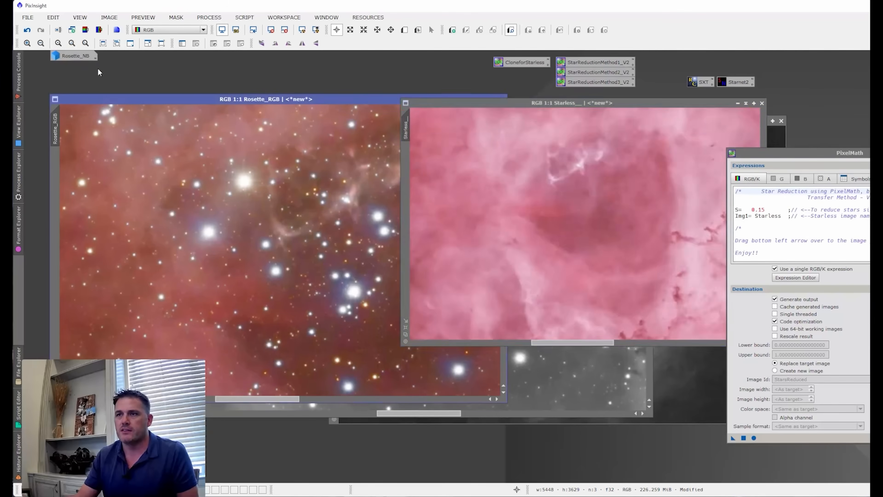
drag(489, 107, 451, 122)
scroll(471, 197, down, 1)
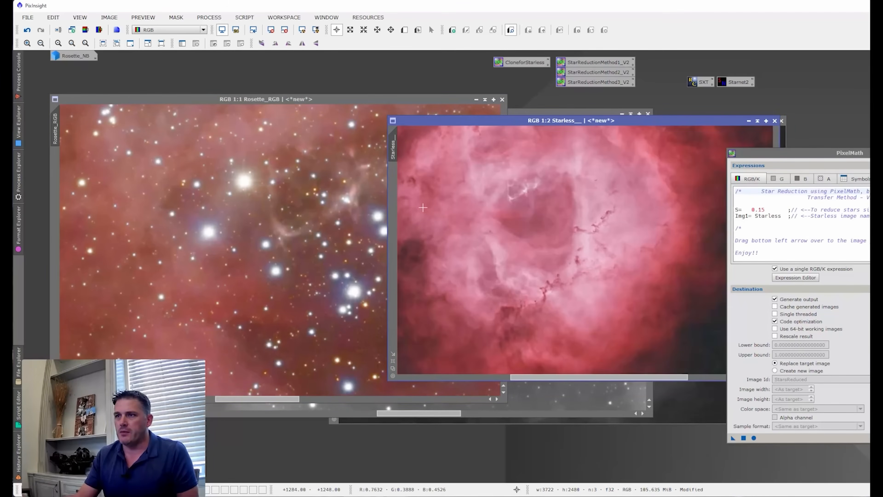